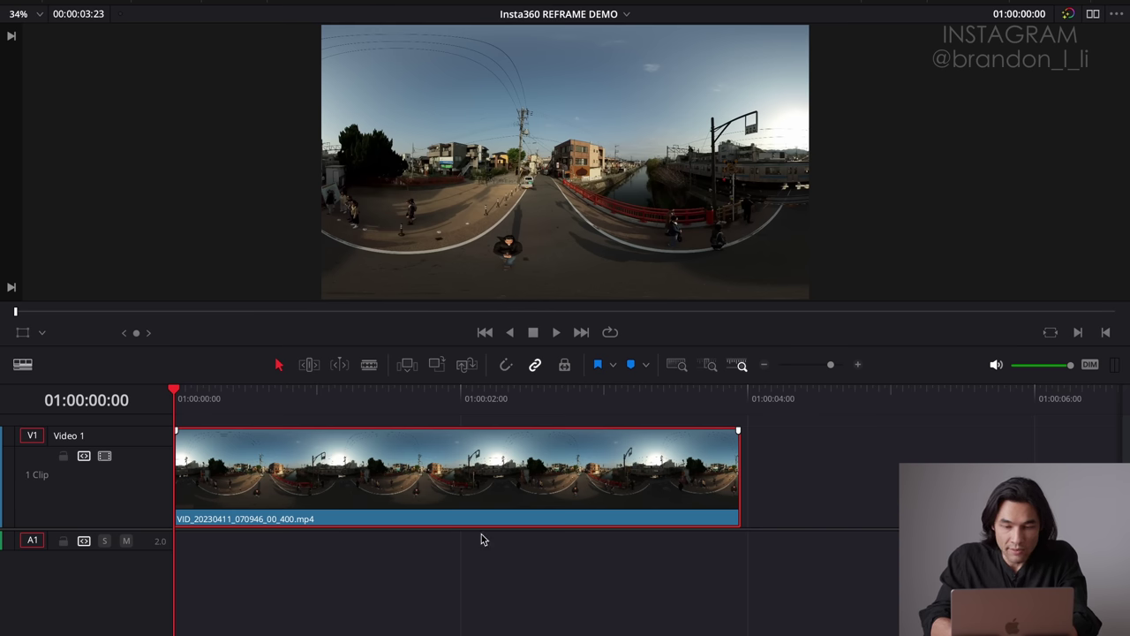
# Open the clip in Fusion, insert a kvrReframe360Ultra node after MediaIn1, and widen the node graph
pyautogui.hotkey('shift', '5')
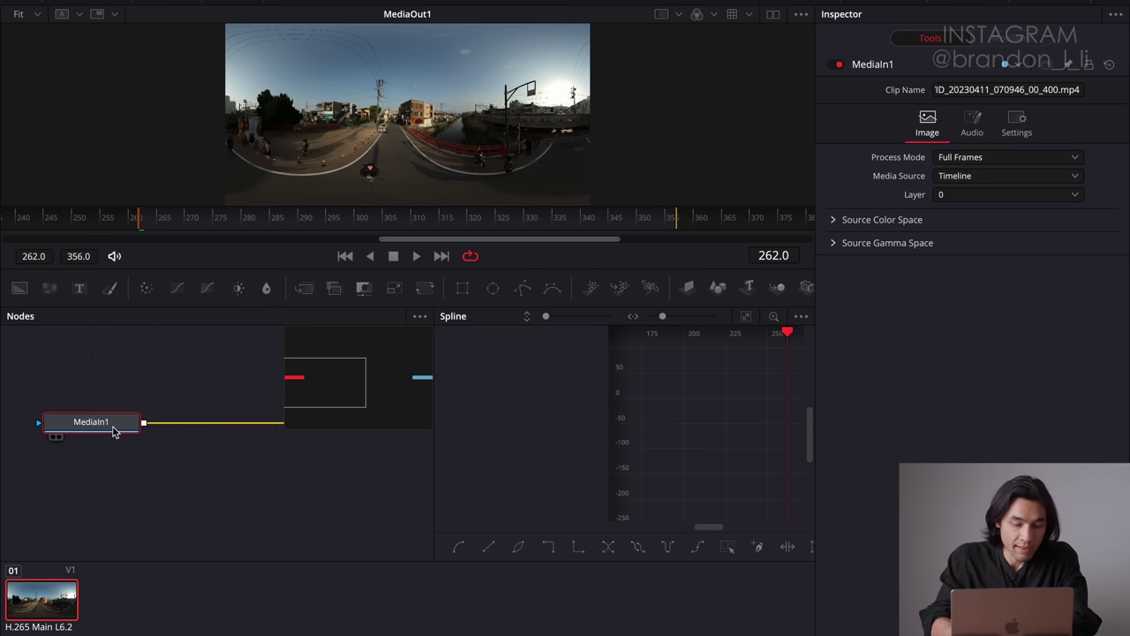
pyautogui.hotkey('shift', 'space')
pyautogui.write('reframe')
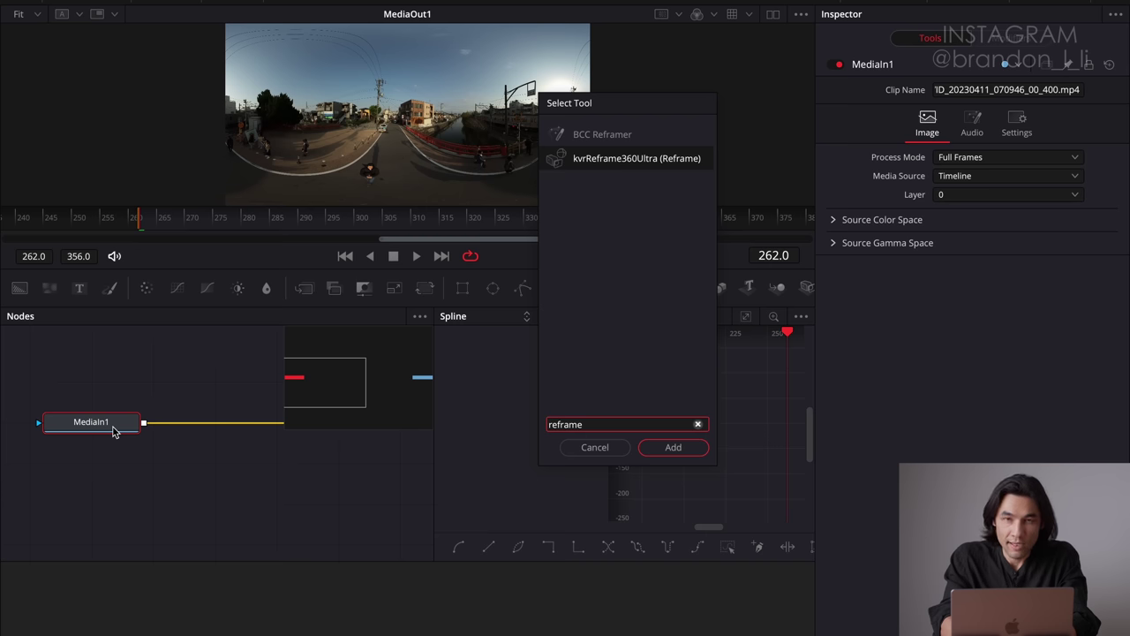
pyautogui.press('Return')
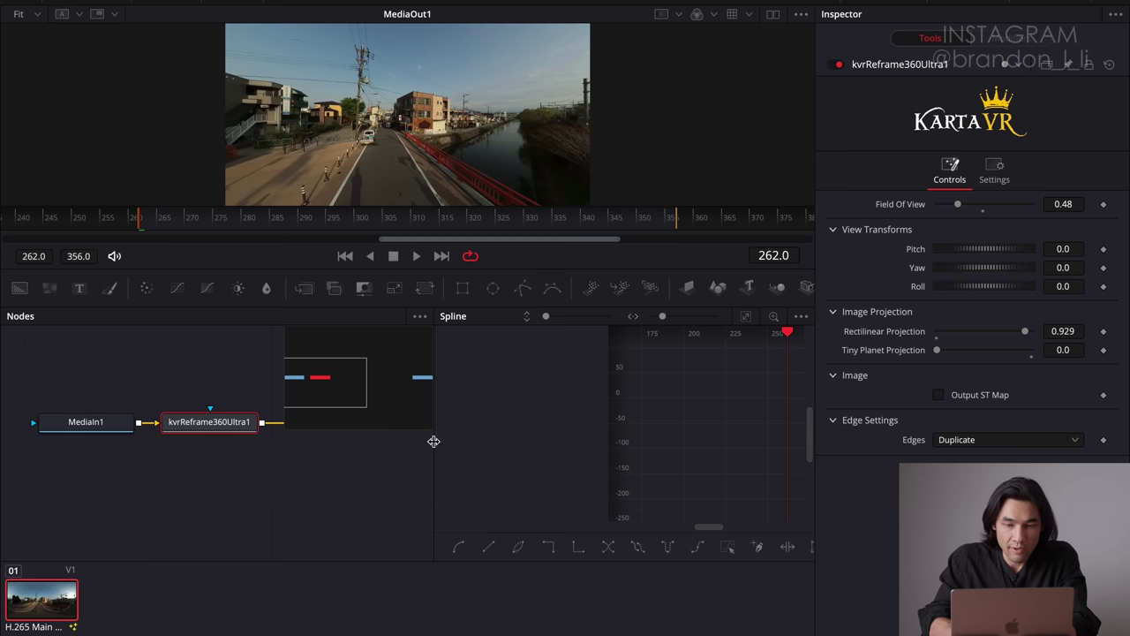
pyautogui.moveTo(434, 442); pyautogui.dragTo(634, 455)
pyautogui.hscroll(3, 425, 480)
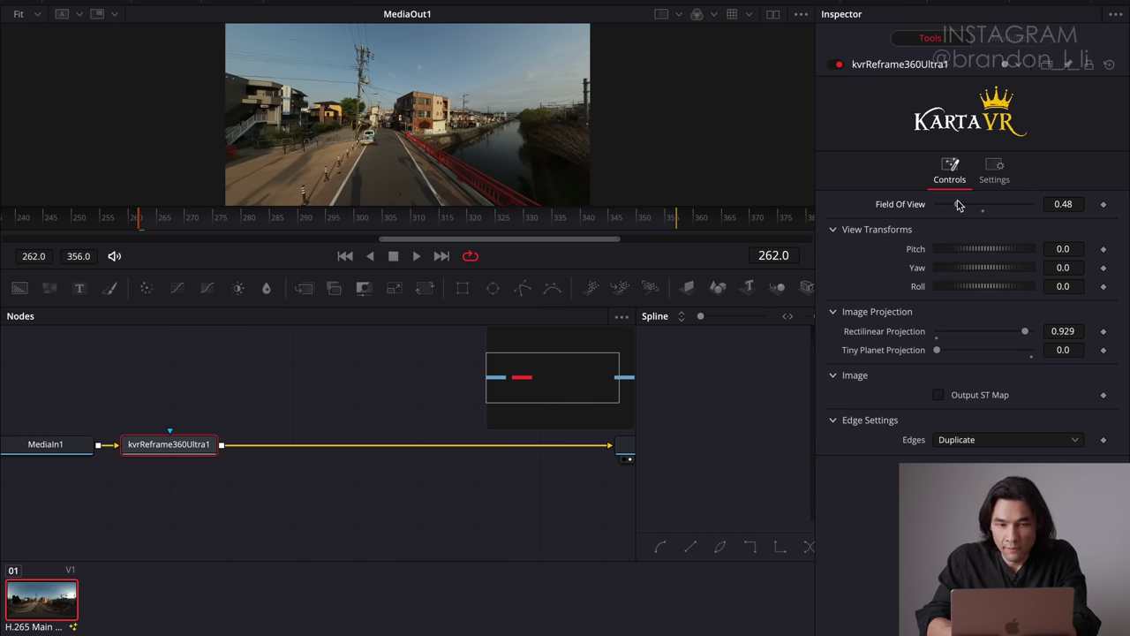
pyautogui.moveTo(959, 205)
pyautogui.mouseDown()
pyautogui.moveTo(989, 212)
pyautogui.moveTo(939, 212)
pyautogui.moveTo(959, 211)
pyautogui.mouseUp()
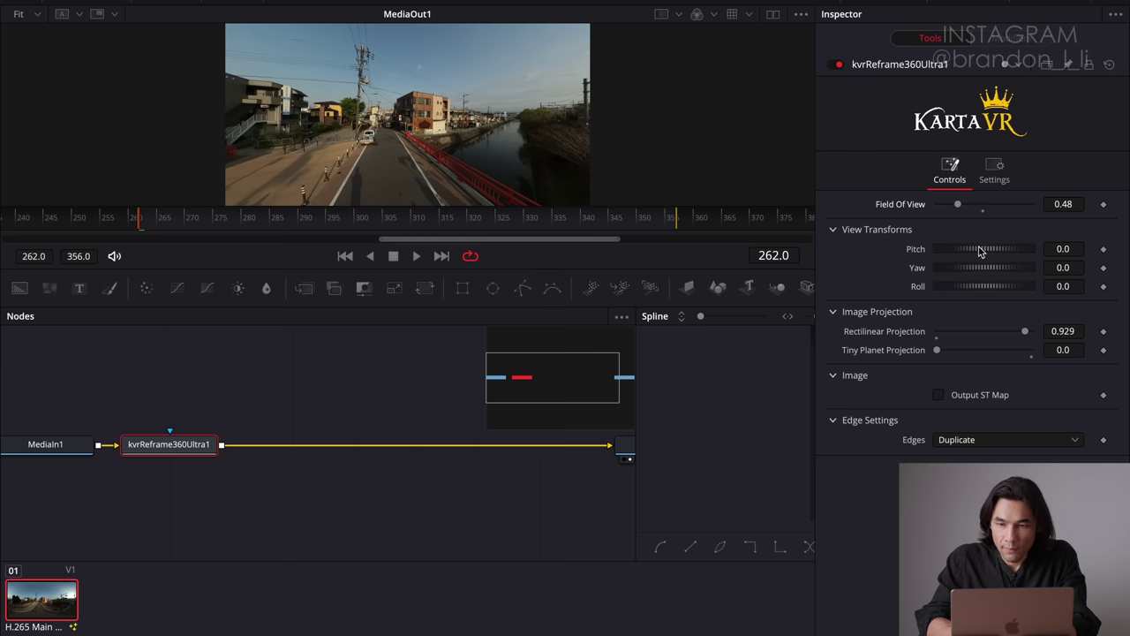
pyautogui.moveTo(979, 251); pyautogui.dragTo(961, 291)
pyautogui.doubleClick(968, 256)
pyautogui.doubleClick(967, 279)
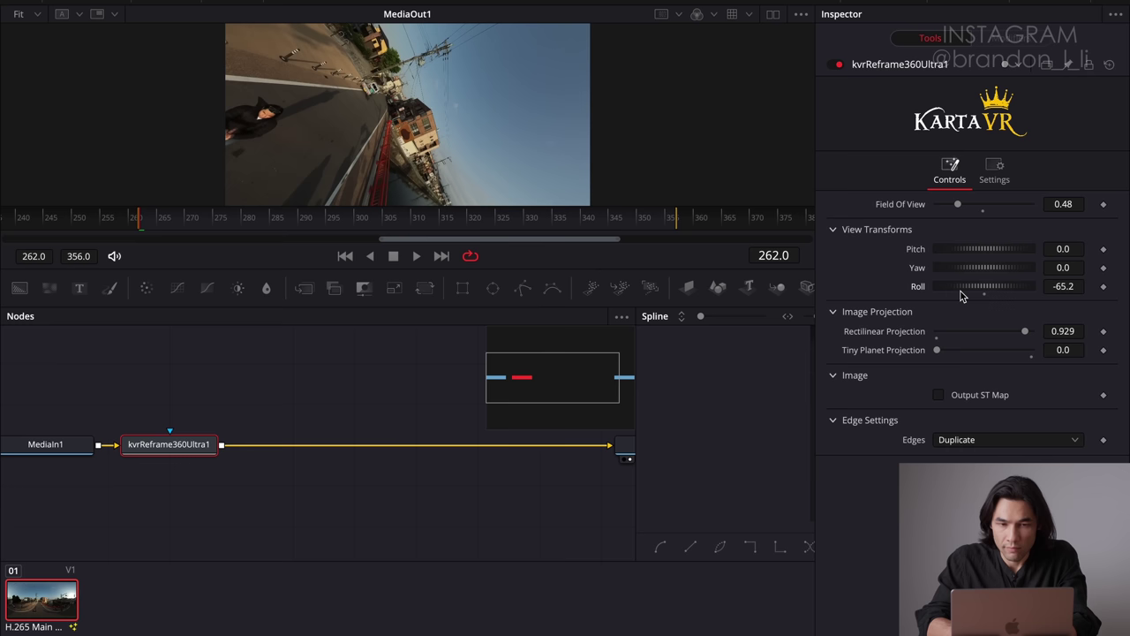
pyautogui.doubleClick(961, 294)
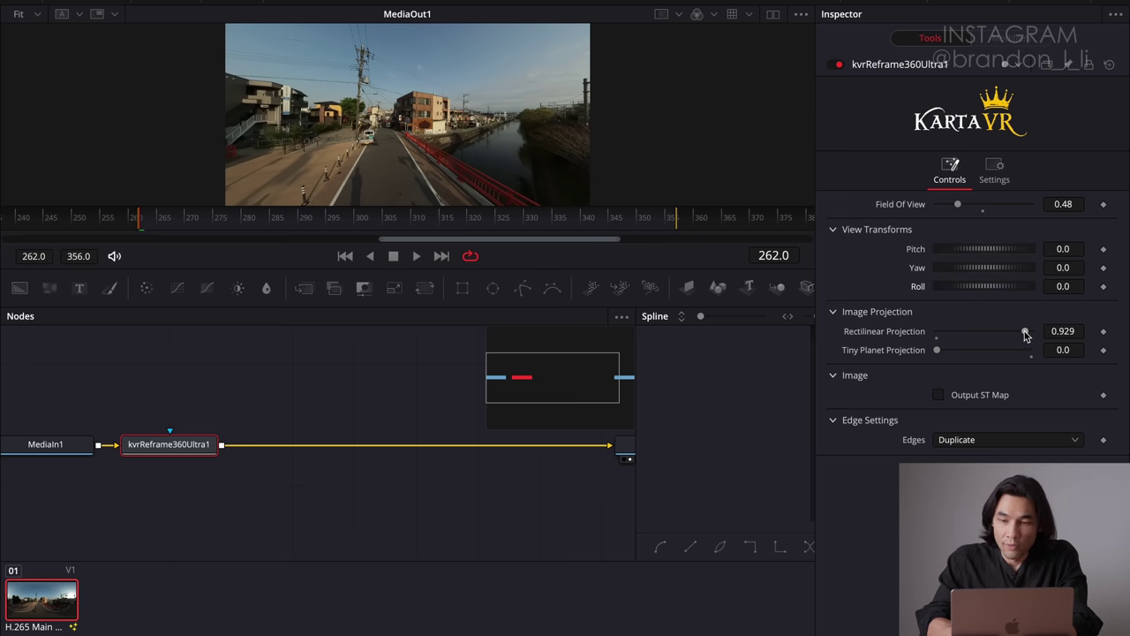
pyautogui.moveTo(1025, 333); pyautogui.dragTo(688, 357)
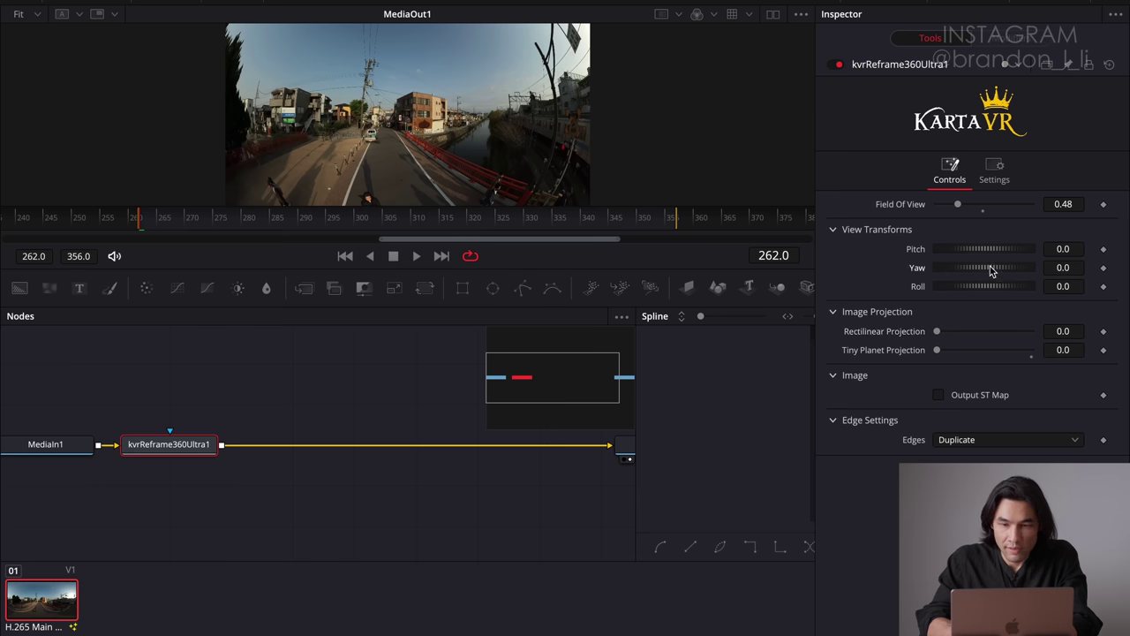
pyautogui.moveTo(990, 267); pyautogui.dragTo(1028, 295)
pyautogui.hotkey('ctrl', 'z')
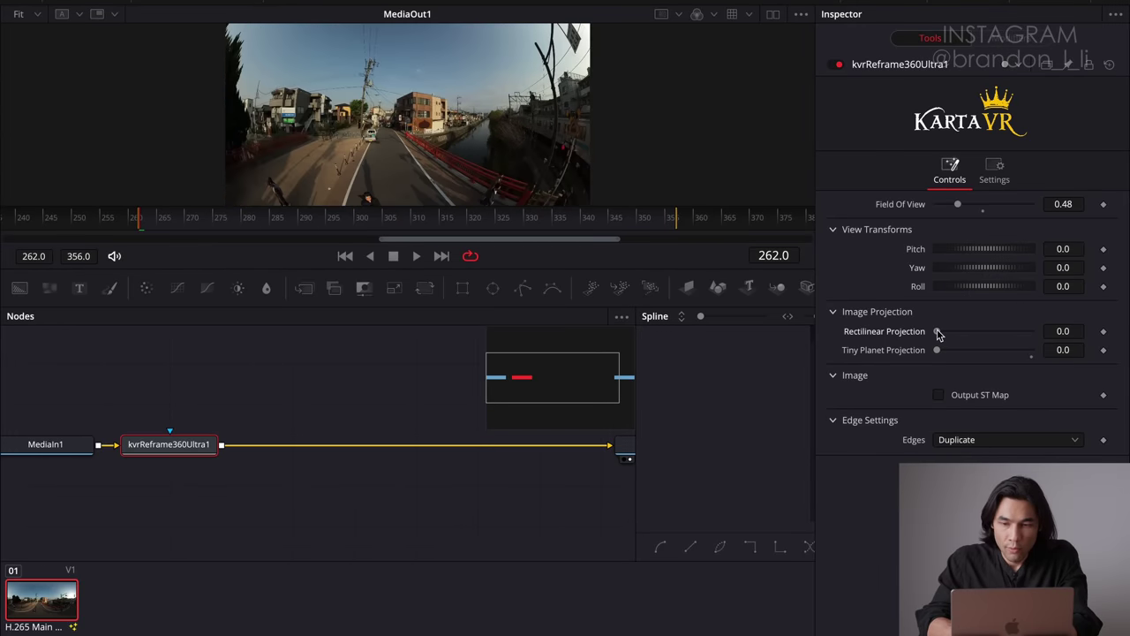
pyautogui.moveTo(938, 331); pyautogui.dragTo(1021, 349)
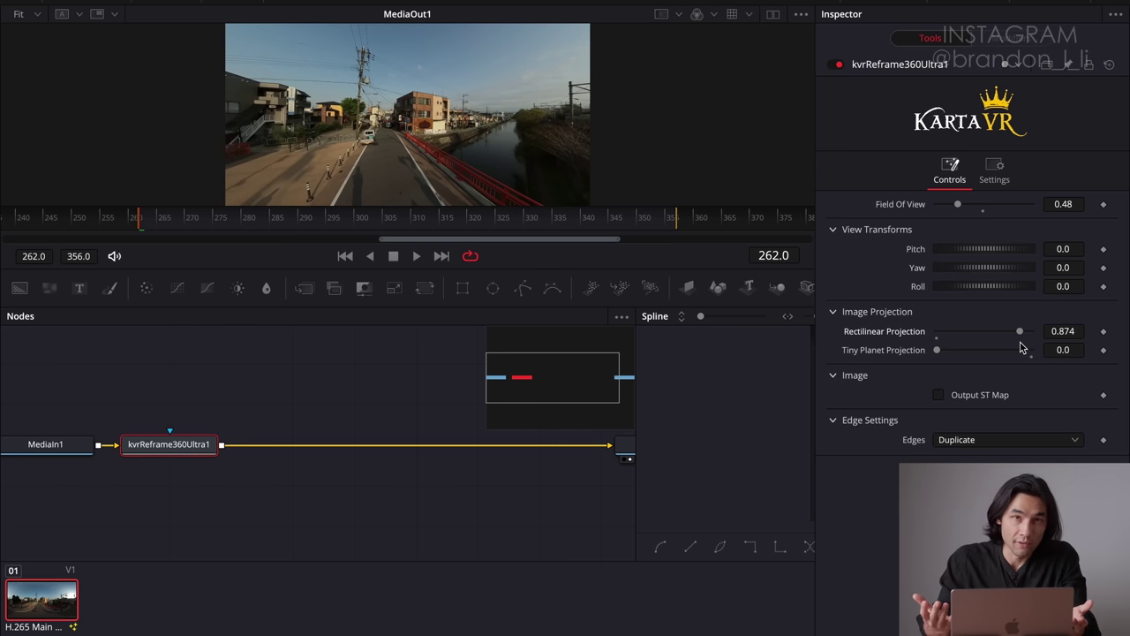
pyautogui.moveTo(1020, 331); pyautogui.dragTo(1026, 334)
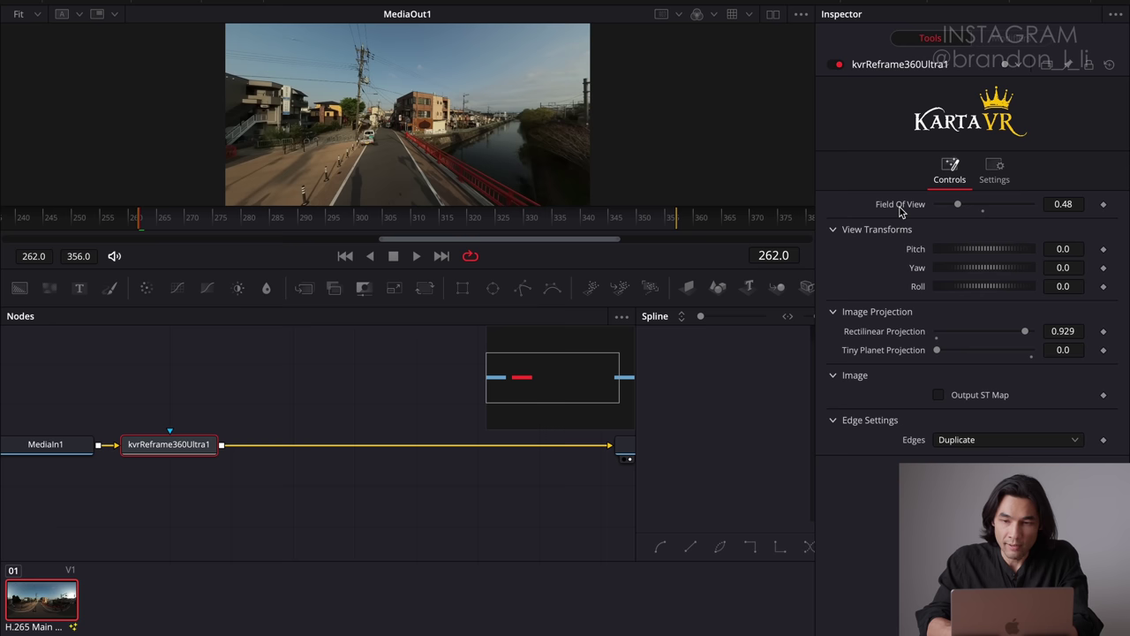
pyautogui.click(995, 180)
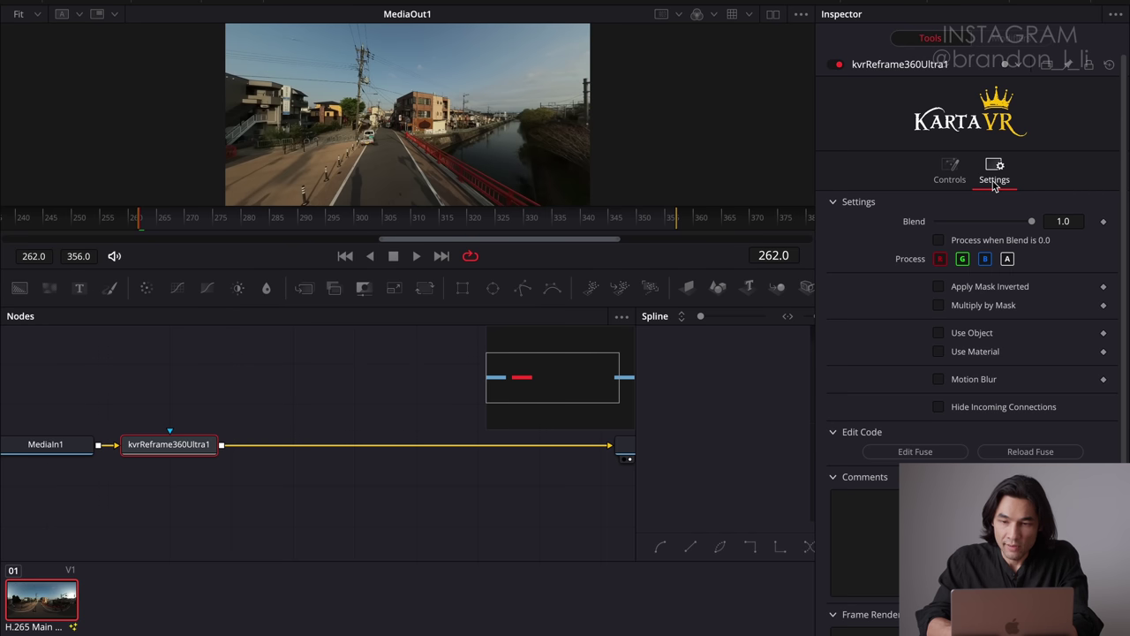
pyautogui.click(939, 380)
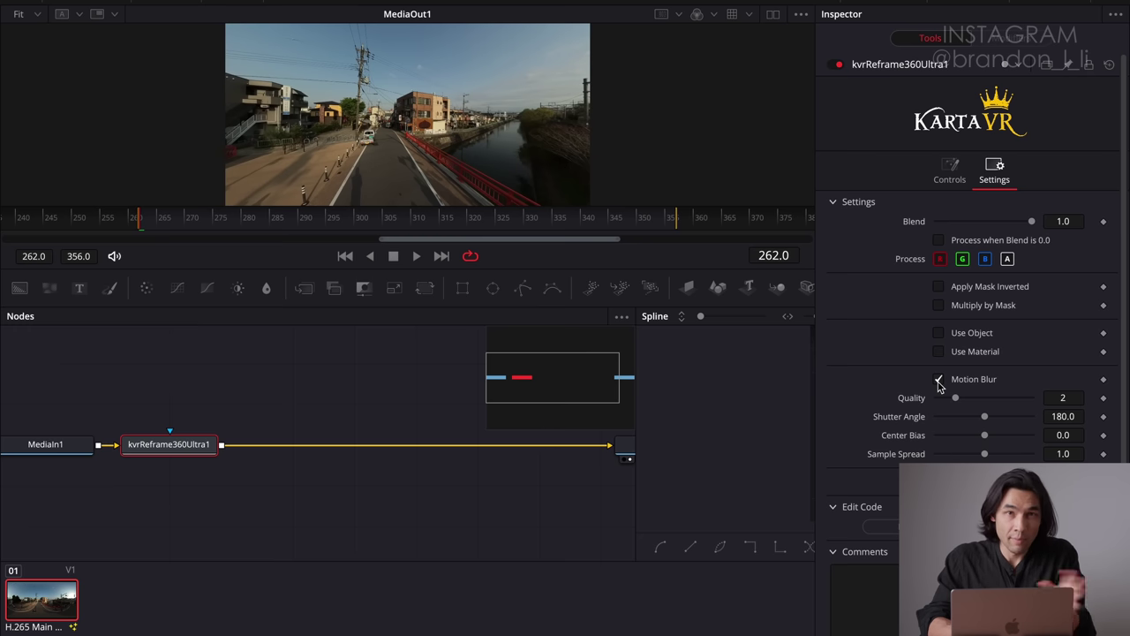
pyautogui.moveTo(954, 399); pyautogui.dragTo(989, 414)
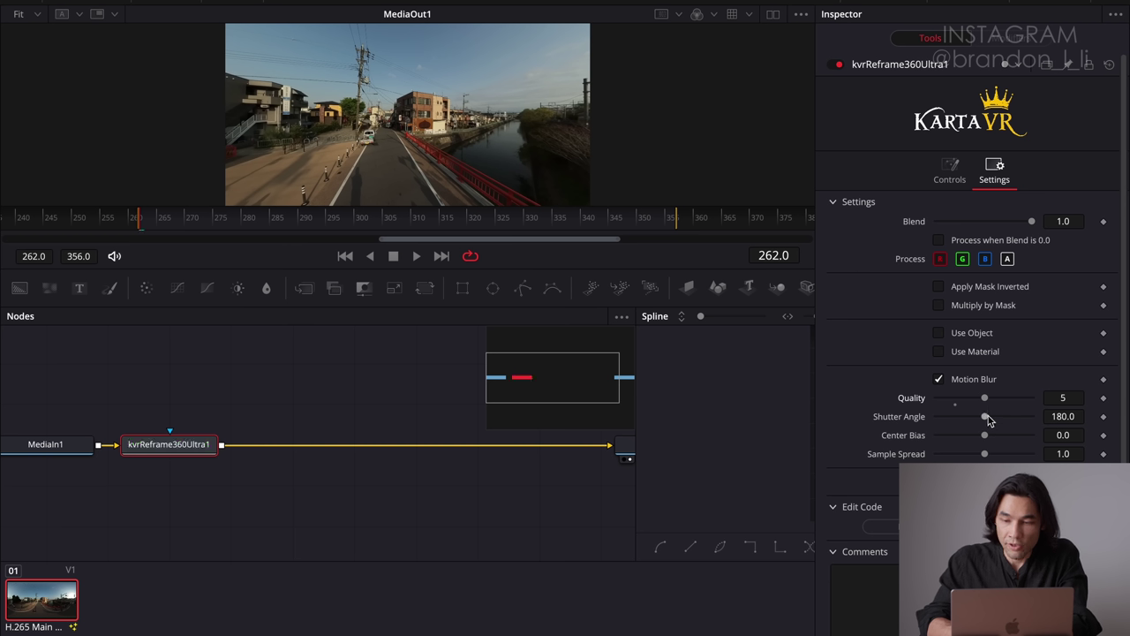
pyautogui.moveTo(987, 419); pyautogui.dragTo(981, 421)
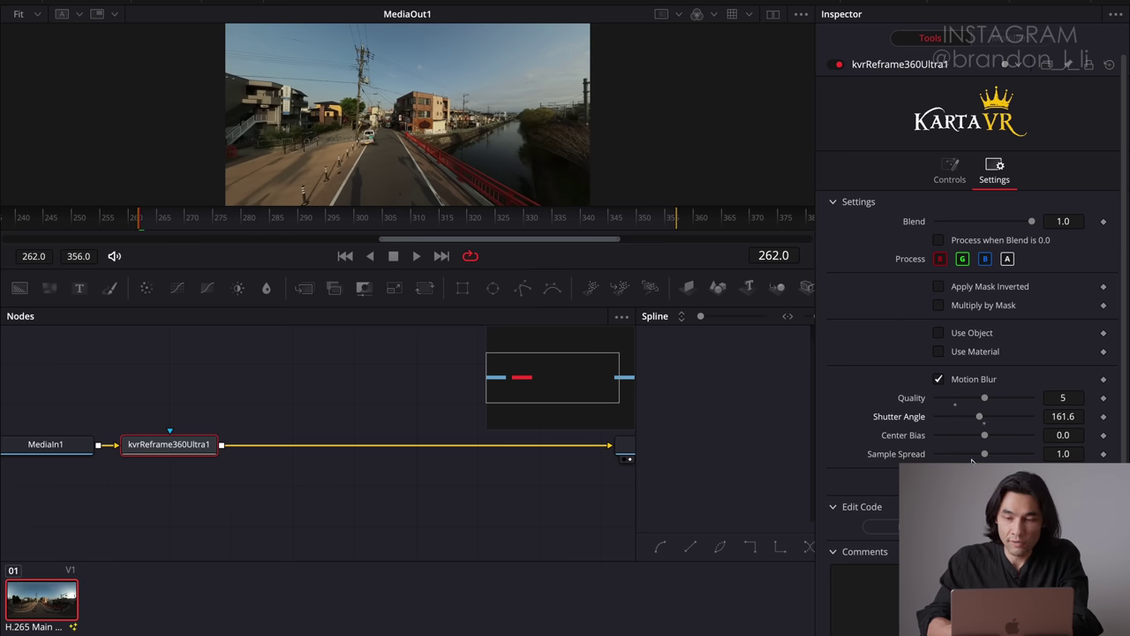
pyautogui.click(939, 380)
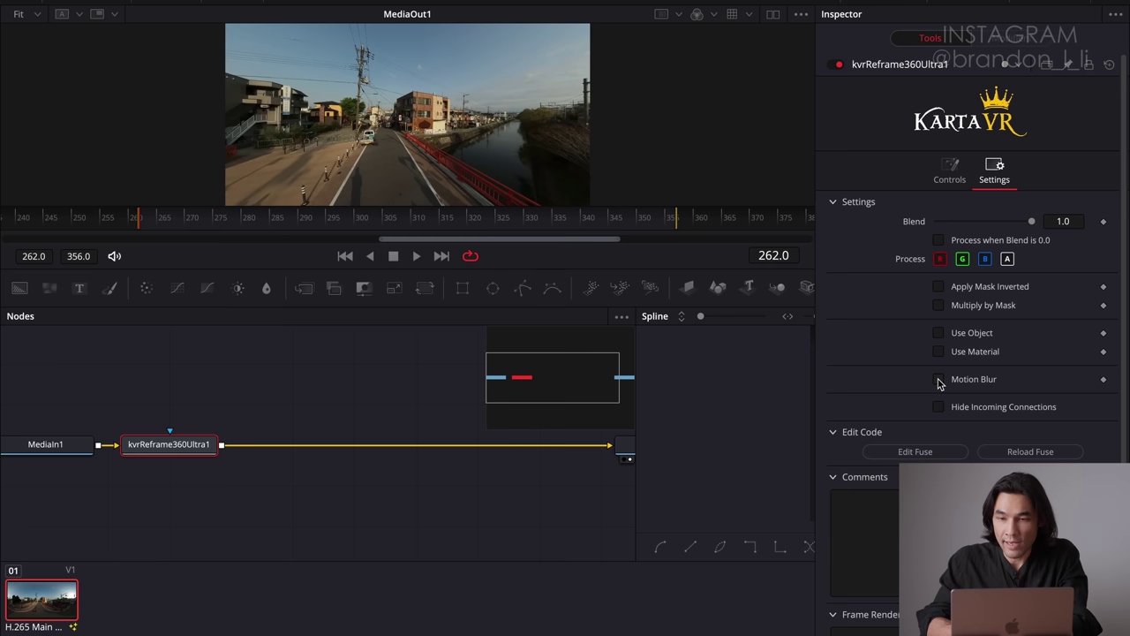
pyautogui.click(950, 170)
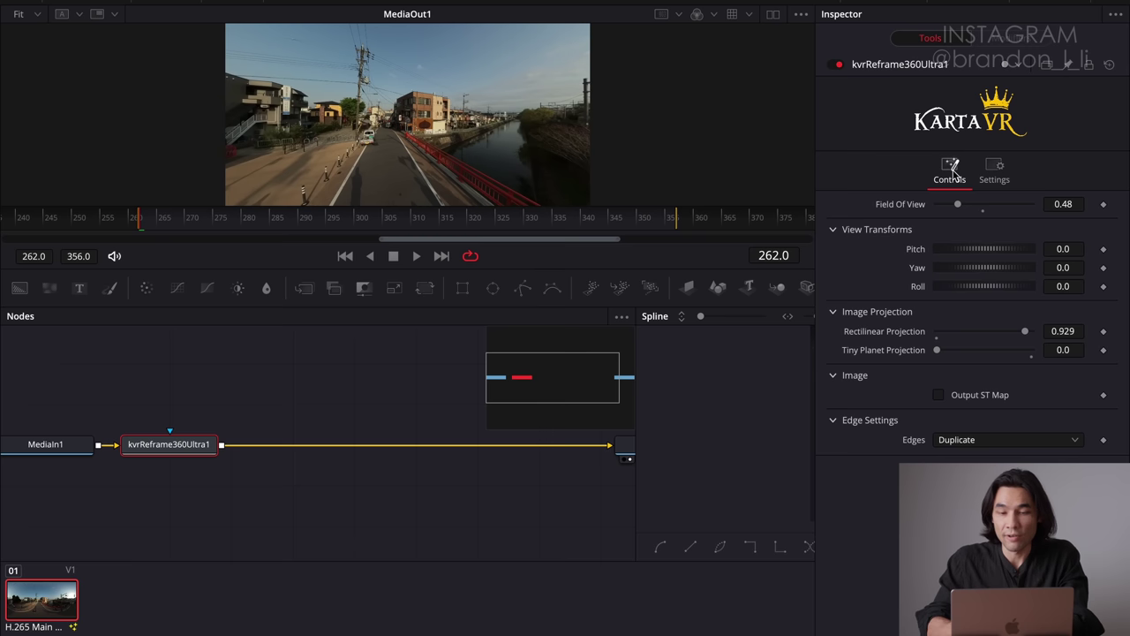
# Keyframe the reframe Yaw at frame 262 and animate it to -130.4 at frame 356
pyautogui.moveTo(636, 516); pyautogui.dragTo(96, 527)
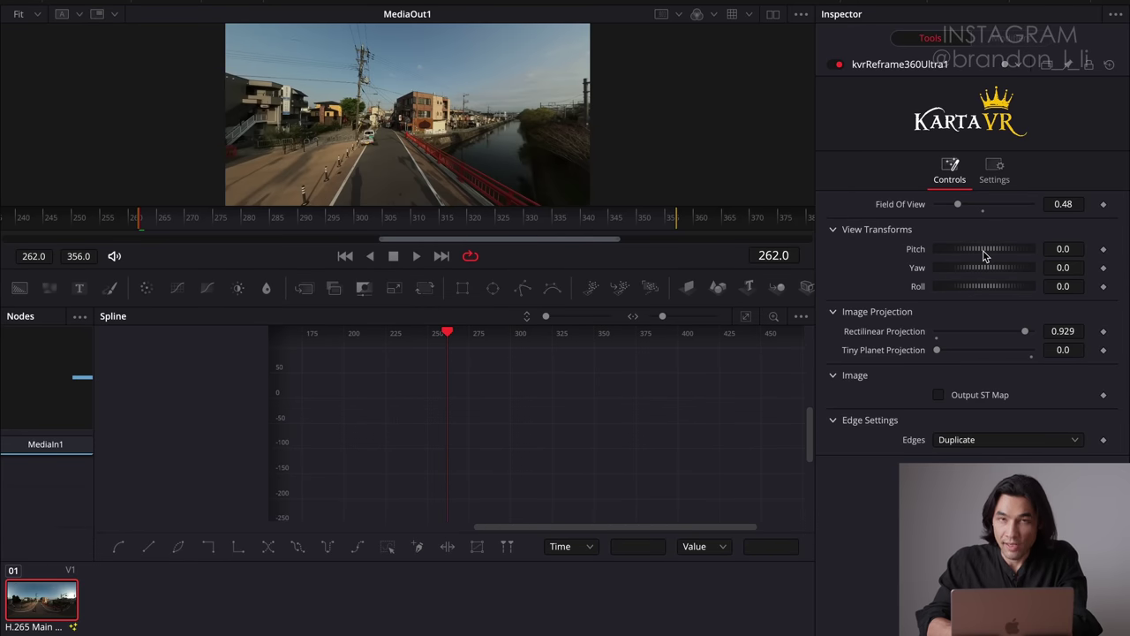
pyautogui.moveTo(999, 266); pyautogui.dragTo(936, 281)
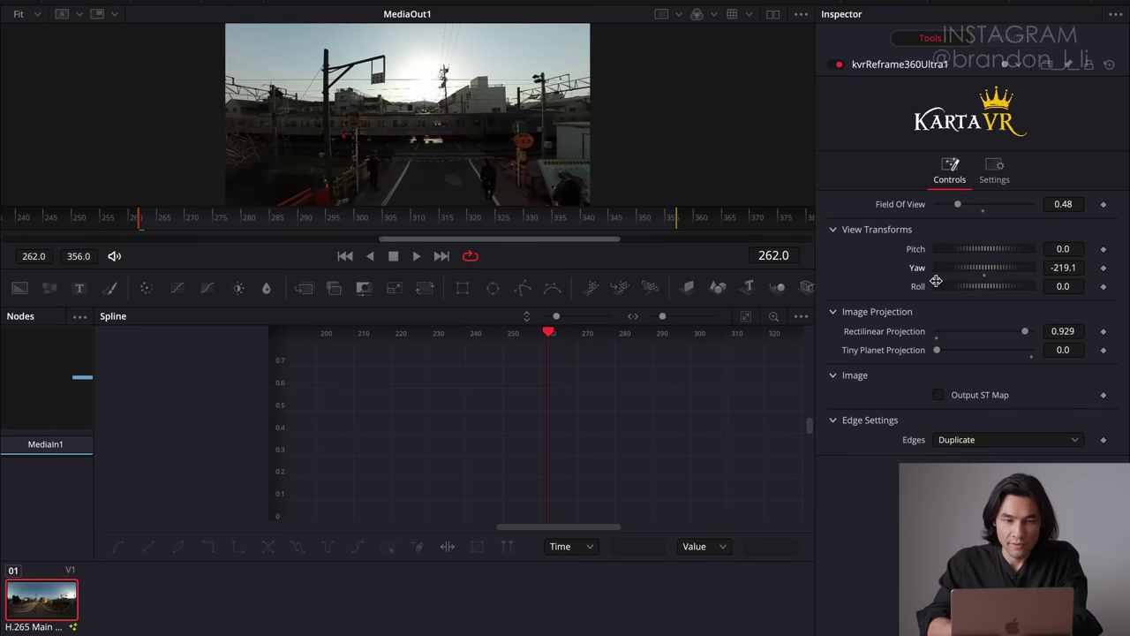
pyautogui.click(1103, 268)
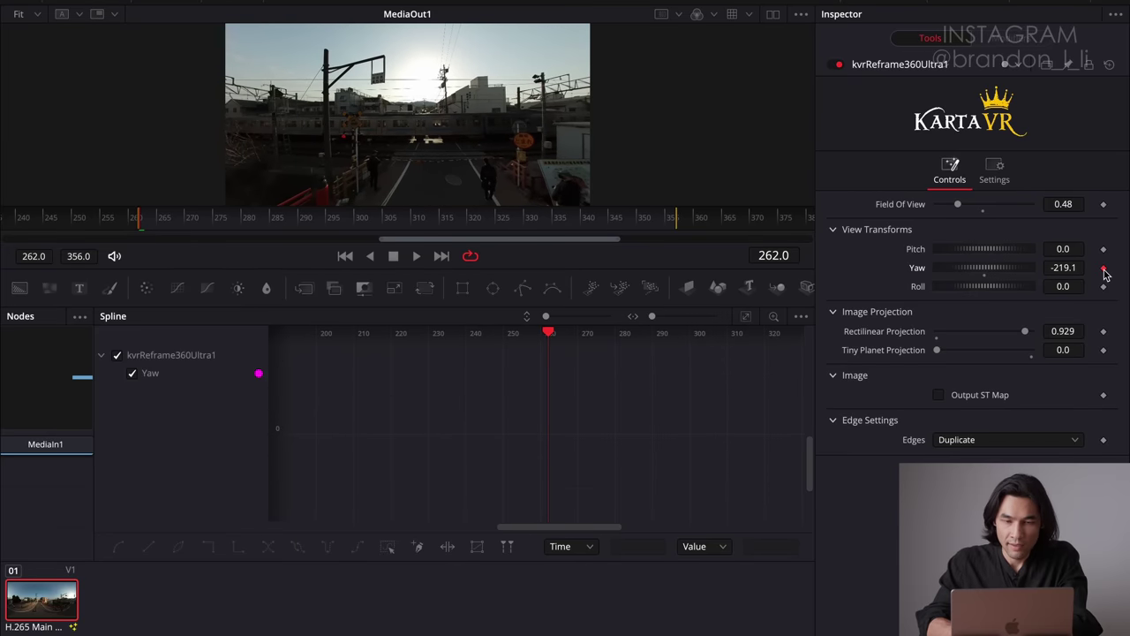
pyautogui.moveTo(139, 222); pyautogui.dragTo(674, 232)
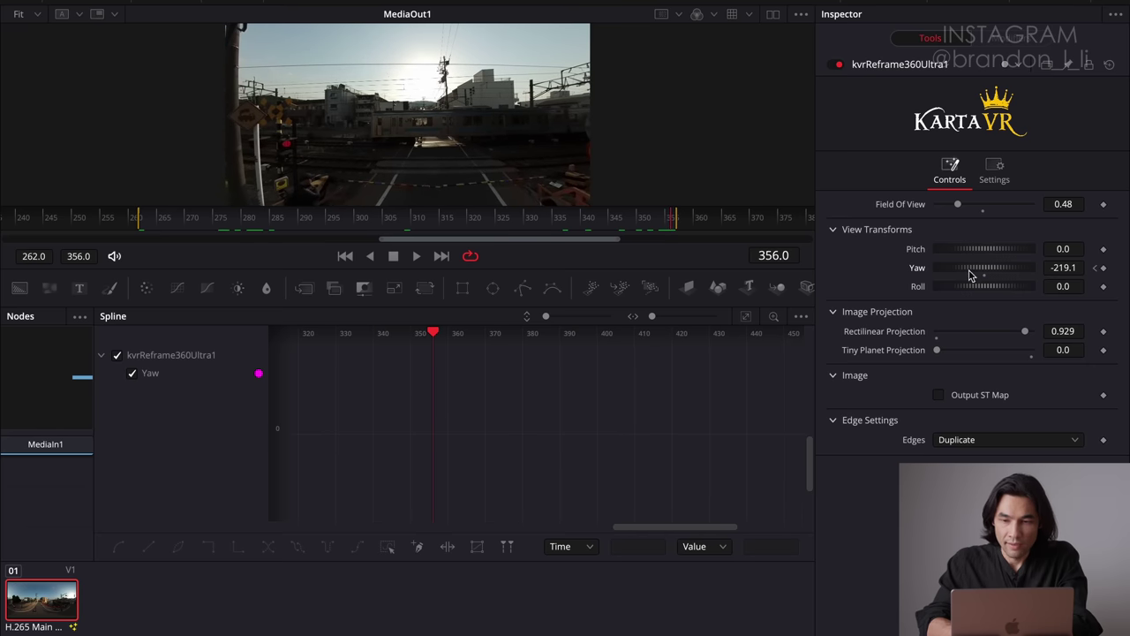
pyautogui.moveTo(975, 265); pyautogui.dragTo(1004, 276)
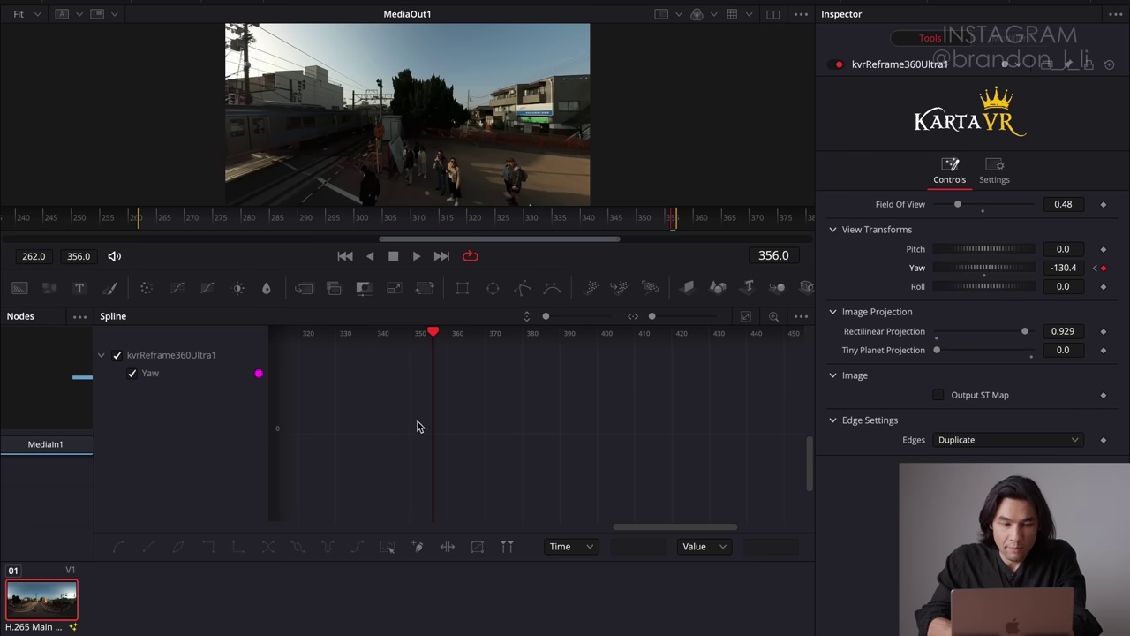
pyautogui.click(748, 318)
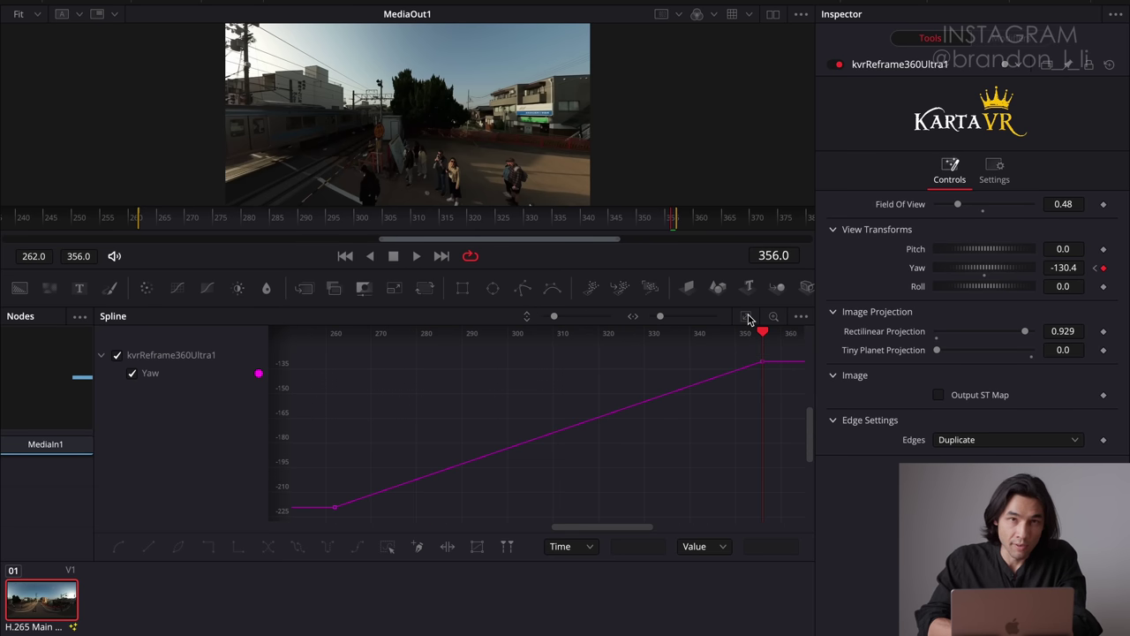
# Play back the linear Yaw pan from frame 262 to preview the motion
pyautogui.moveTo(761, 332); pyautogui.dragTo(335, 345)
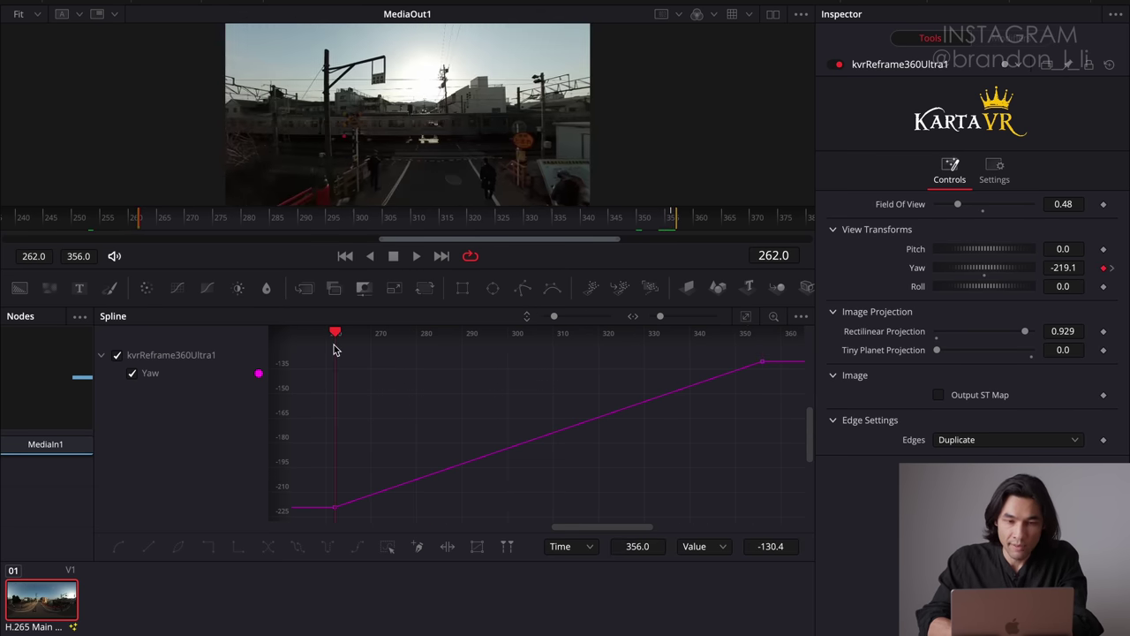
pyautogui.press('space')
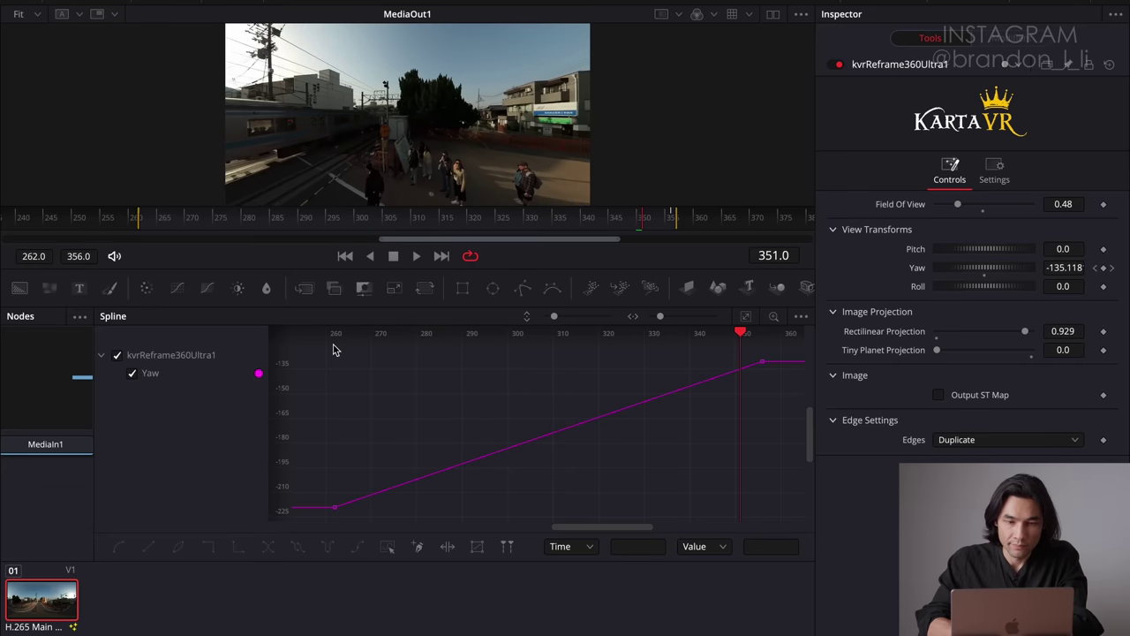
pyautogui.moveTo(744, 336); pyautogui.dragTo(333, 355)
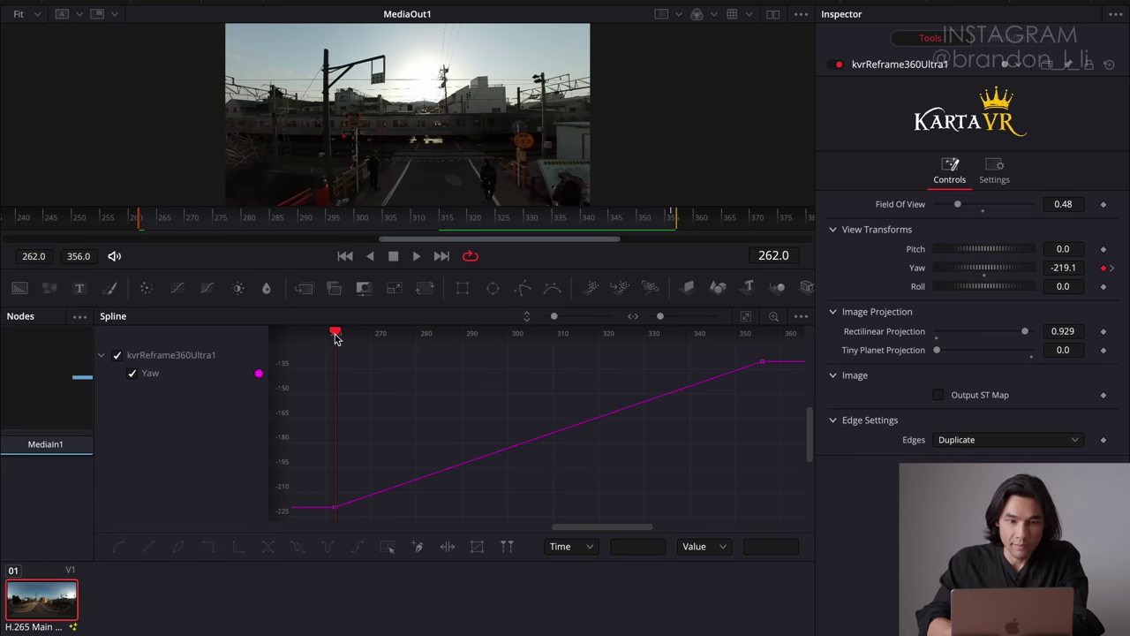
pyautogui.press('space')
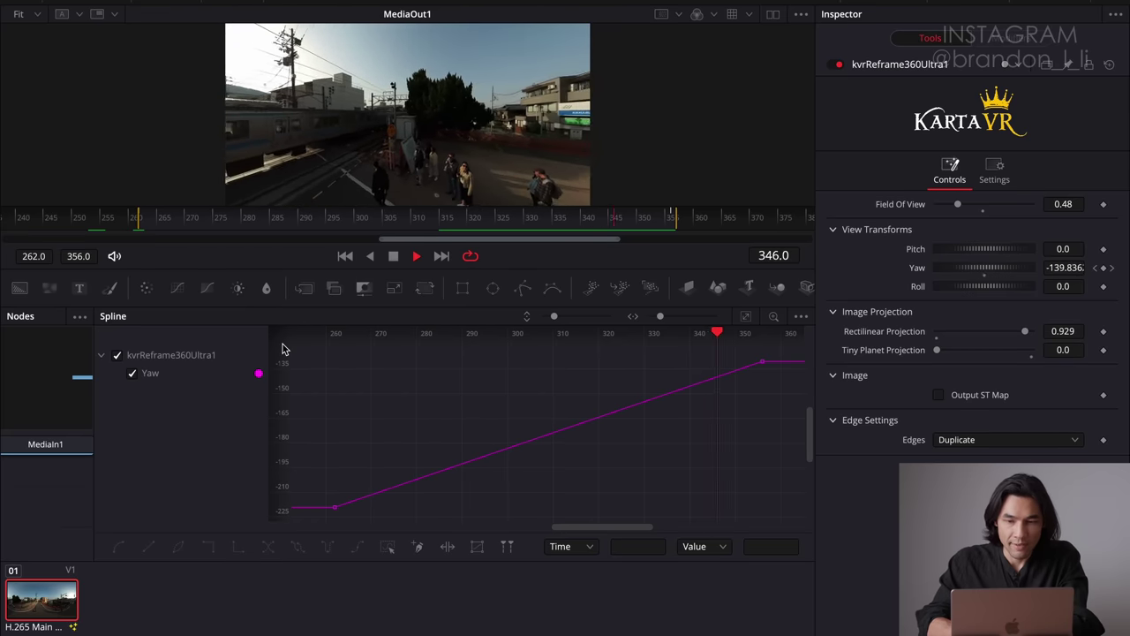
pyautogui.press('space')
pyautogui.moveTo(305, 334); pyautogui.dragTo(303, 345)
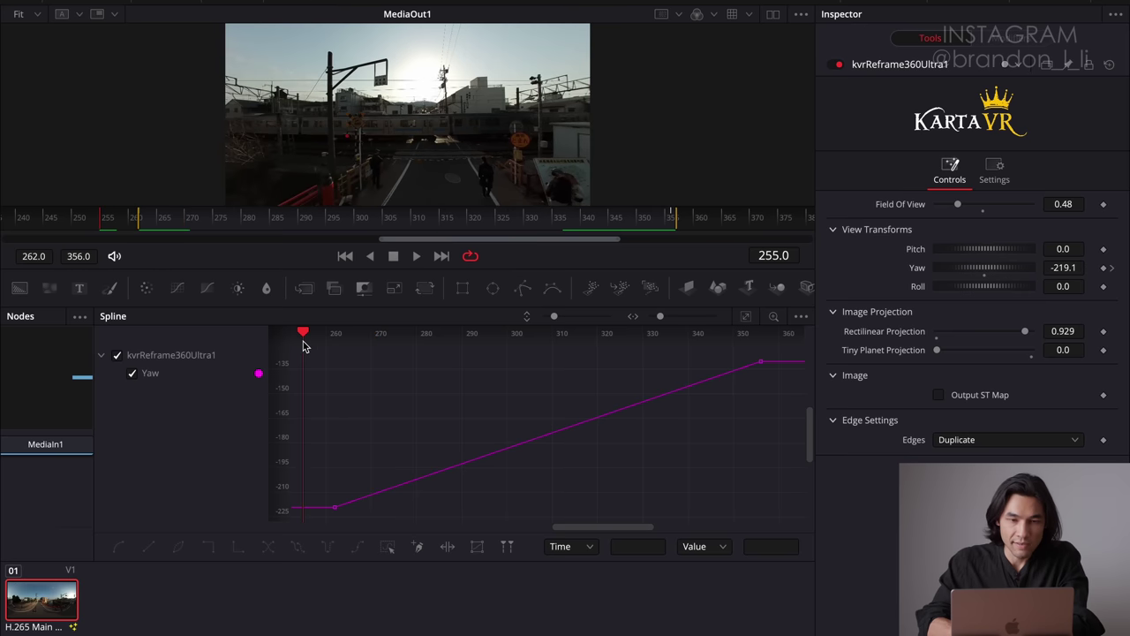
pyautogui.press('space')
pyautogui.press('space')
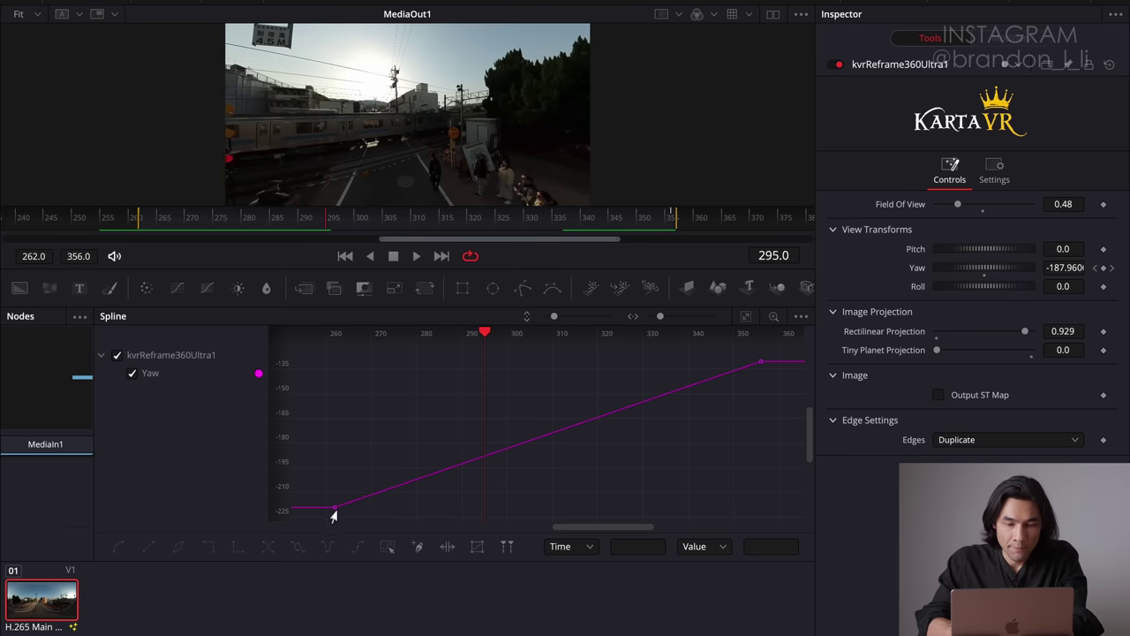
# Smooth both Yaw keyframes and reshape the first keyframe's ease-in handle
pyautogui.moveTo(326, 490); pyautogui.dragTo(386, 548)
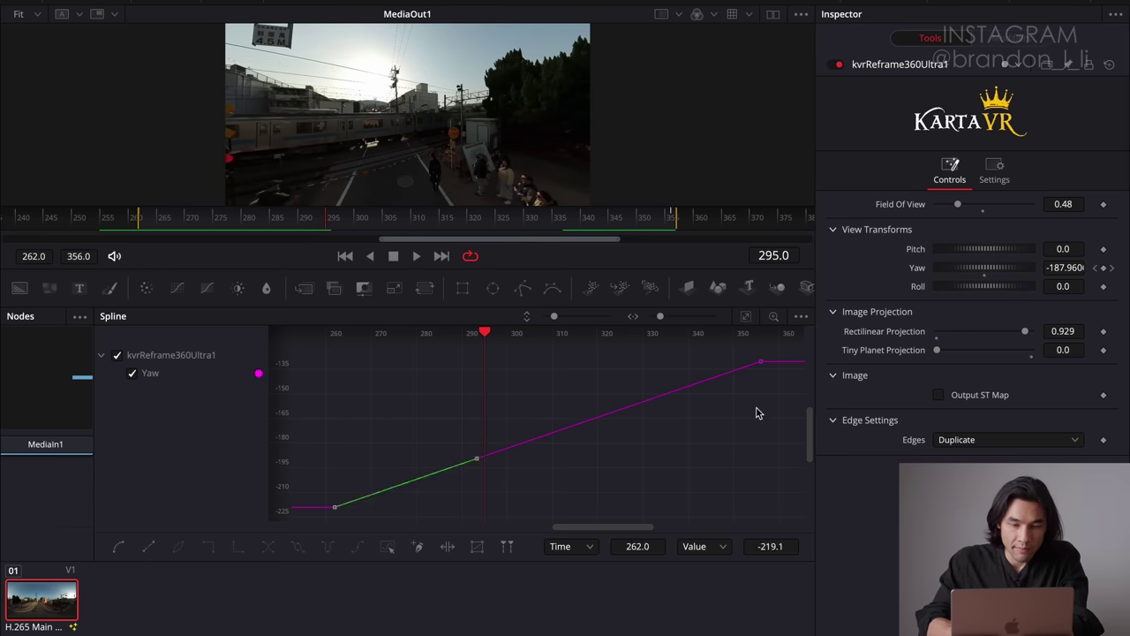
pyautogui.moveTo(786, 398); pyautogui.dragTo(735, 345)
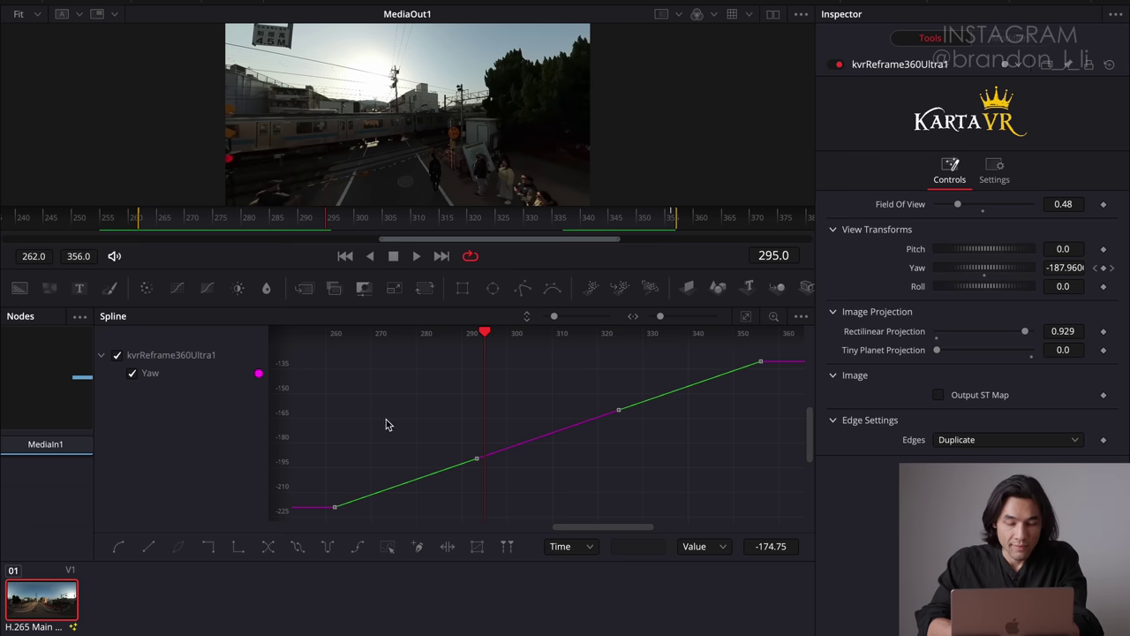
pyautogui.hotkey('shift', 's')
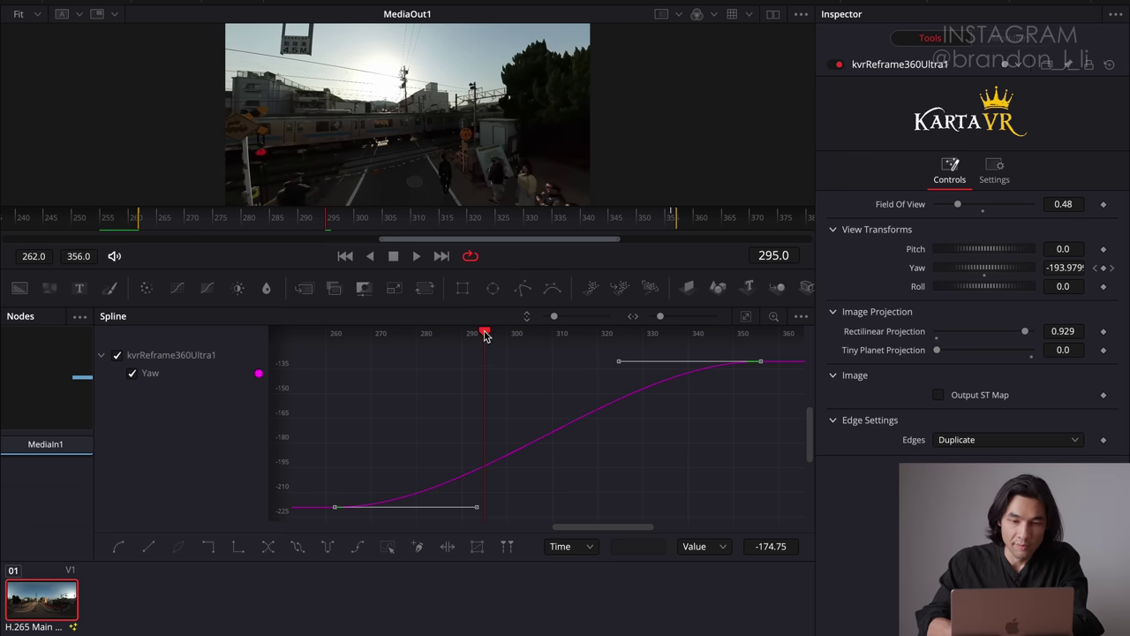
pyautogui.moveTo(484, 335); pyautogui.dragTo(298, 341)
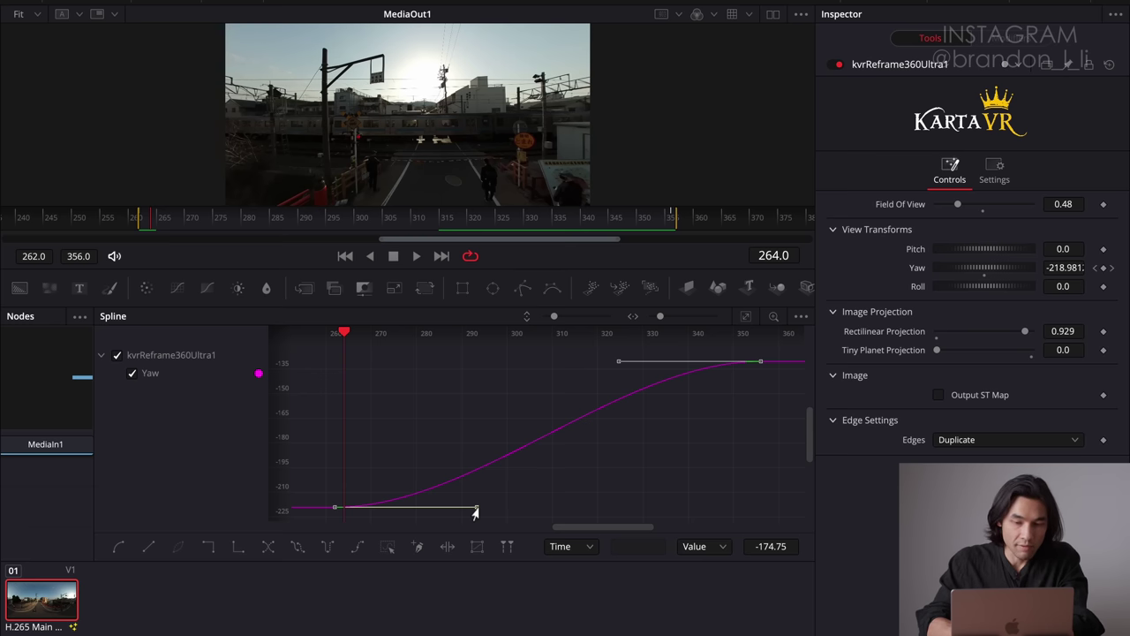
pyautogui.moveTo(475, 510); pyautogui.dragTo(475, 442)
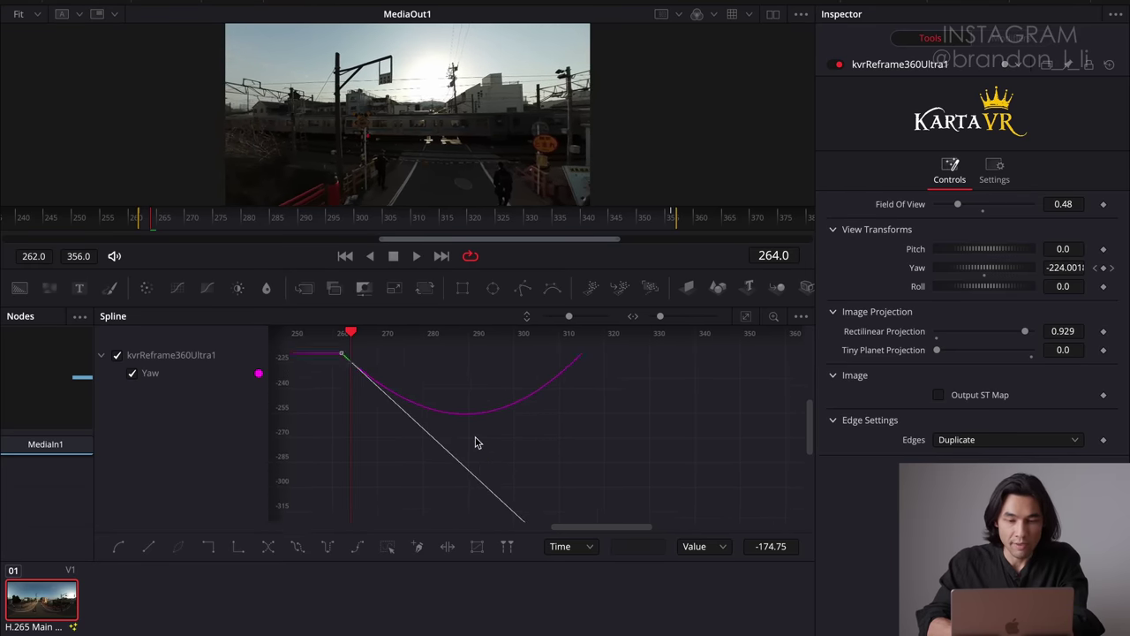
# Undo the last change and enable Motion Blur on the reframe node
pyautogui.press('super+z')
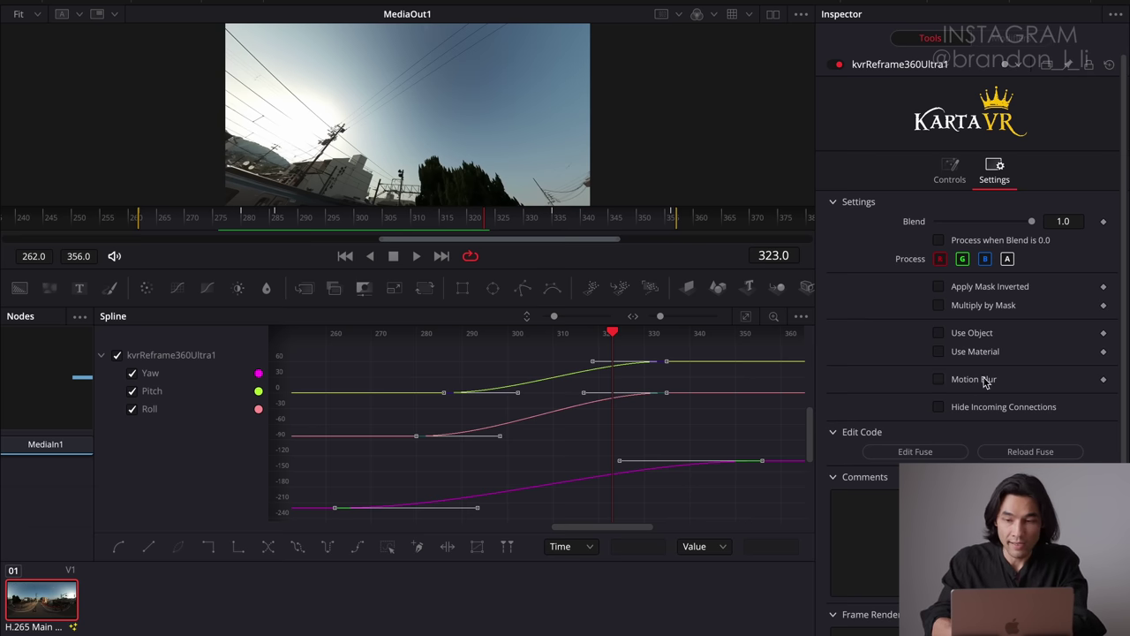
pyautogui.click(938, 380)
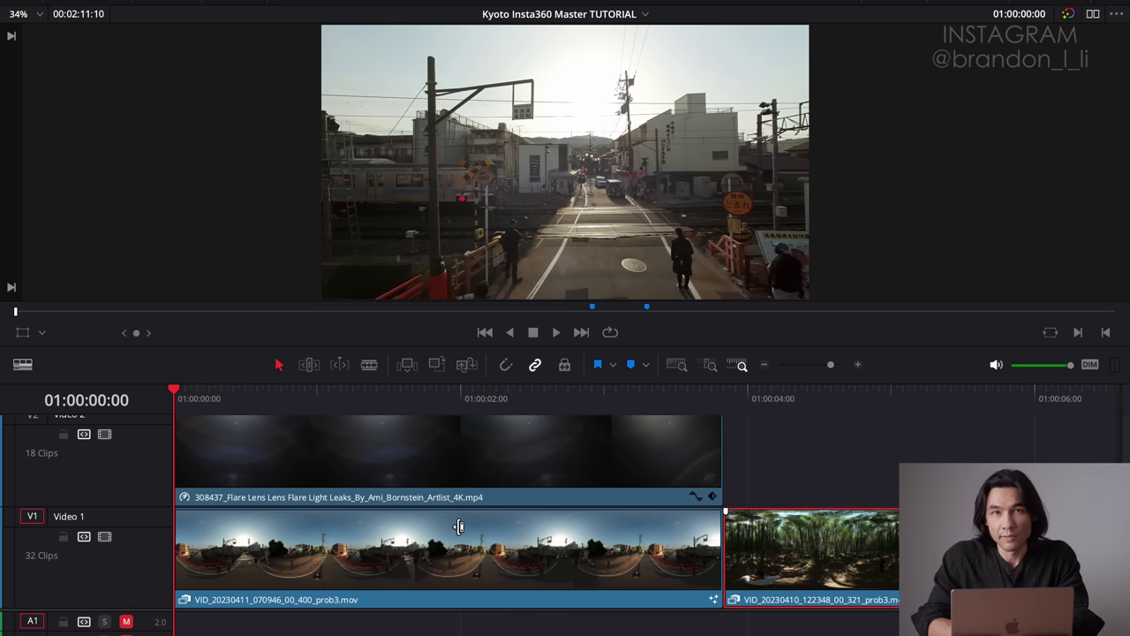
# Zoom out the timeline and open the first Video 1 clip in Fusion
pyautogui.hotkey('shift', 'z')
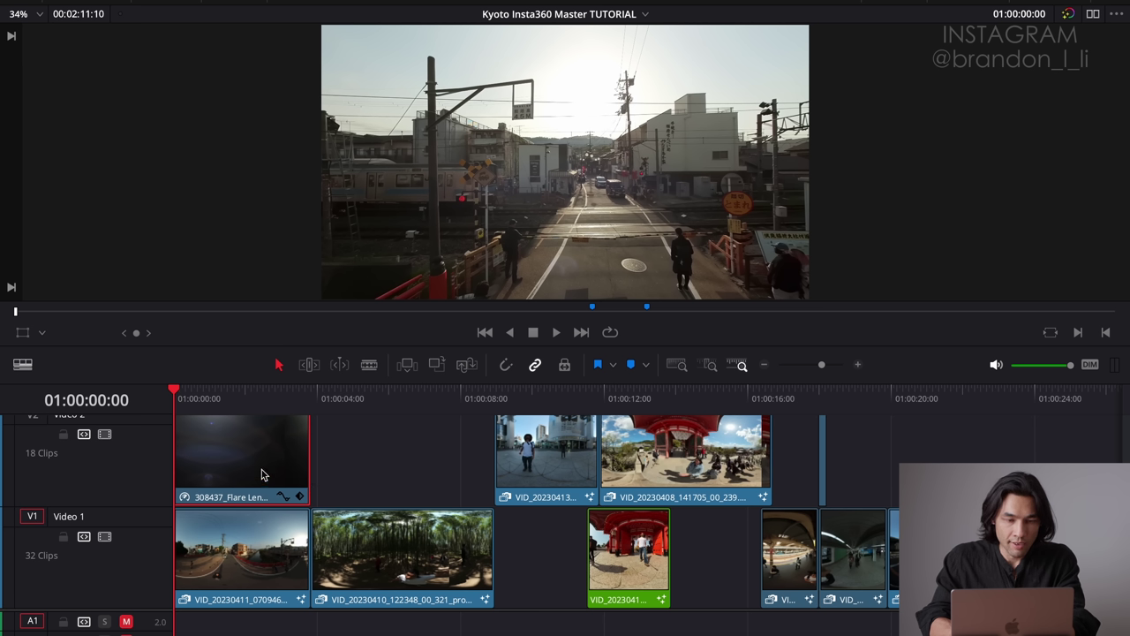
pyautogui.click(226, 565)
pyautogui.click(354, 566)
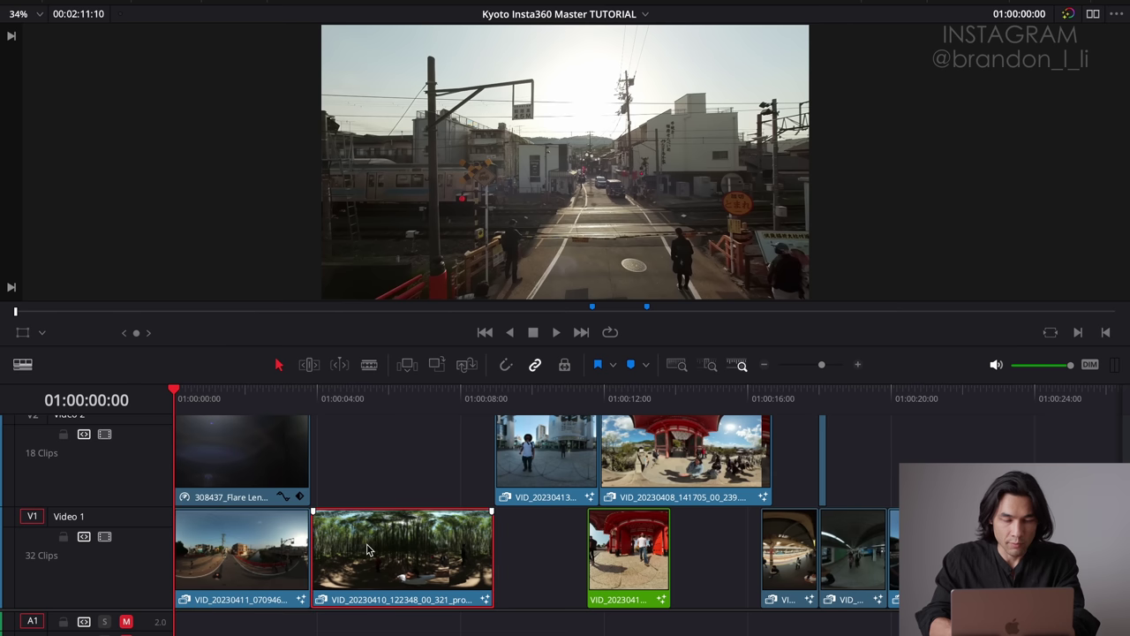
pyautogui.click(232, 441)
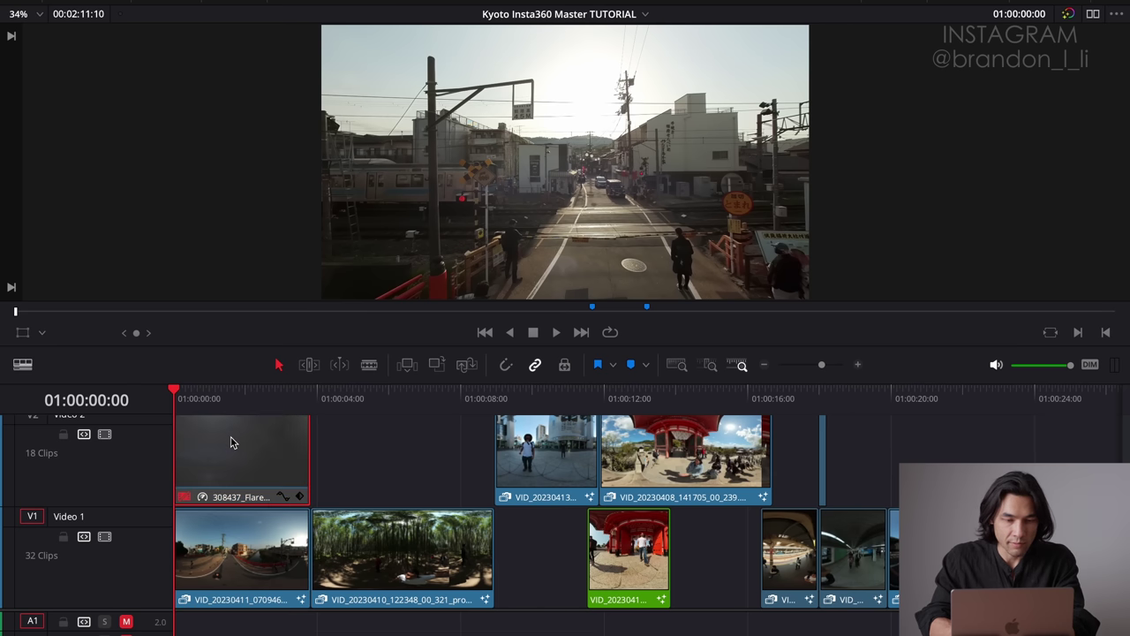
pyautogui.click(194, 556)
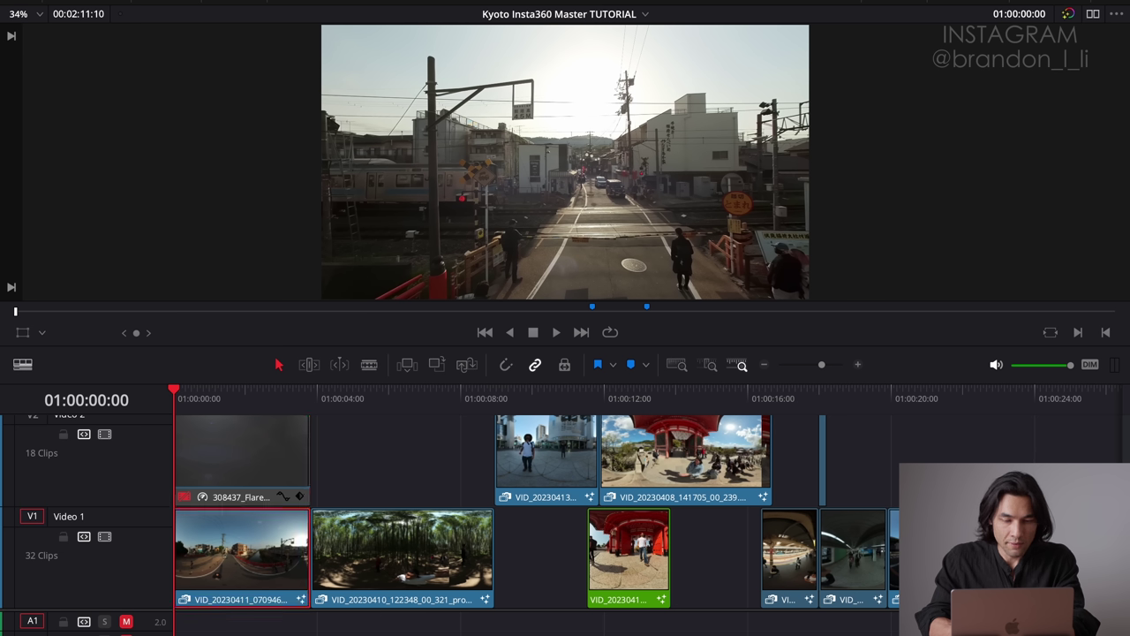
pyautogui.hotkey('shift', '5')
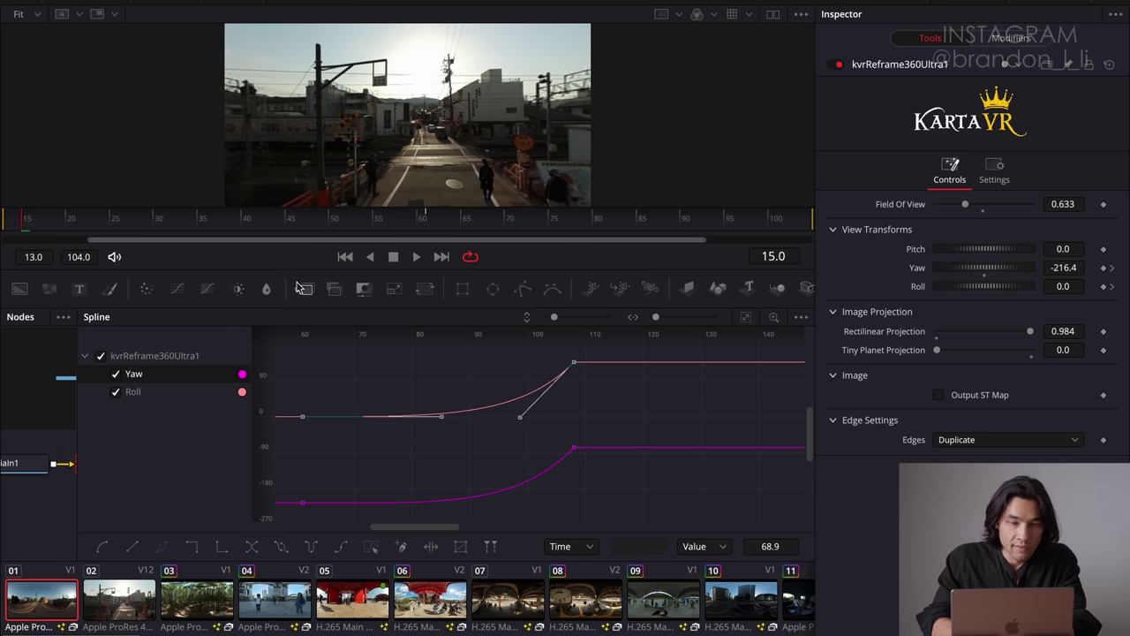
# Preview the clip, then delete the Yaw and Roll keyframes at frame 108
pyautogui.moveTo(120, 222); pyautogui.dragTo(556, 221)
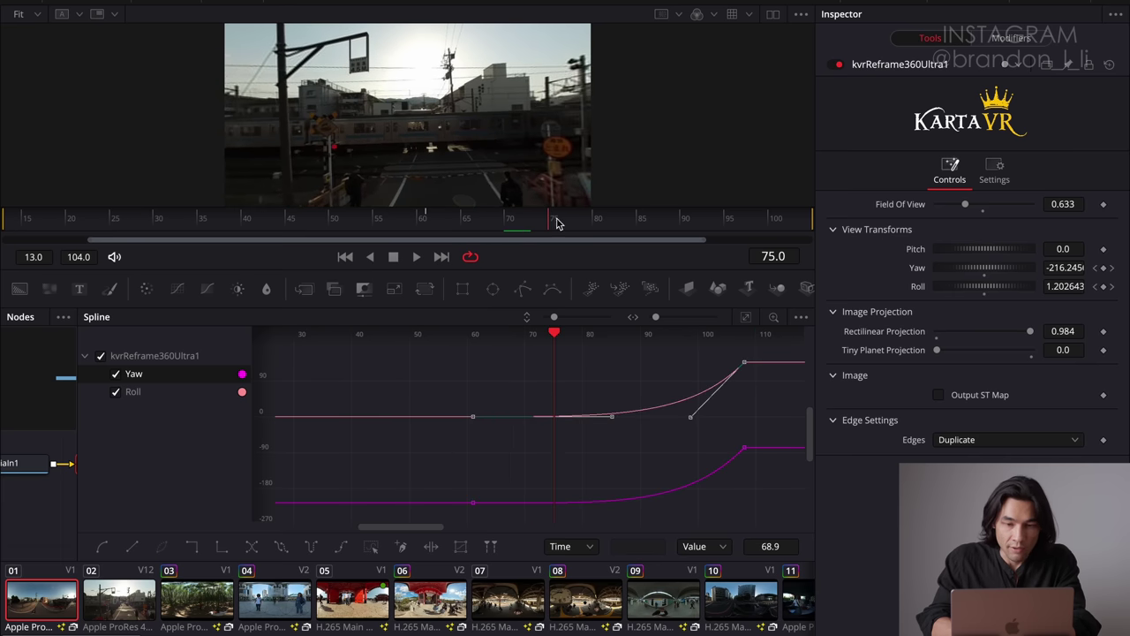
pyautogui.press('space')
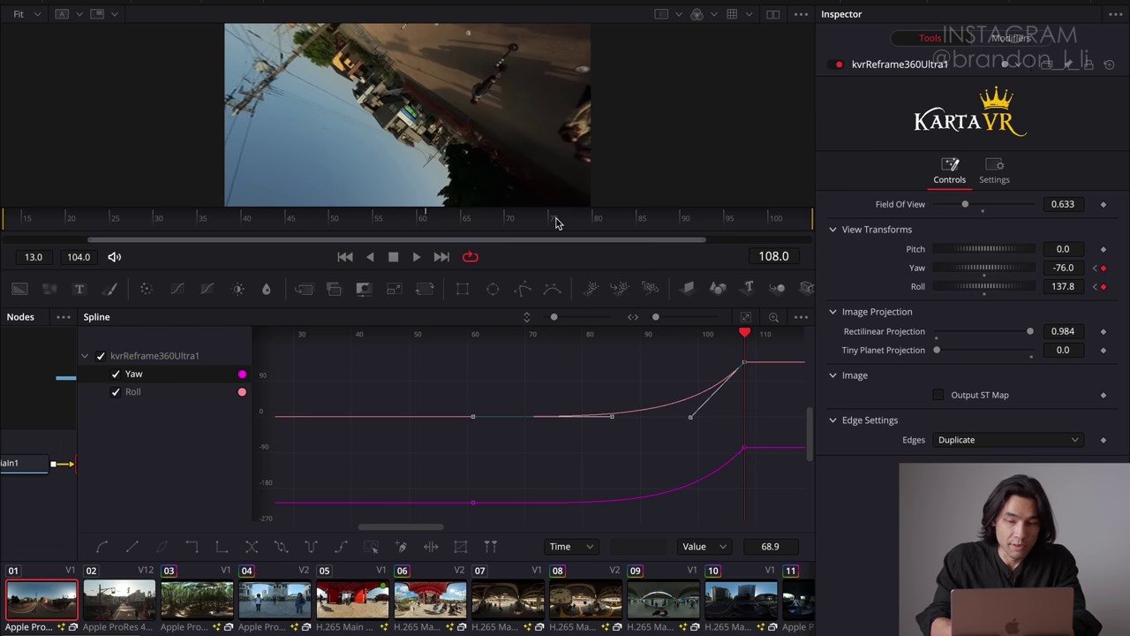
pyautogui.moveTo(729, 430); pyautogui.dragTo(761, 473)
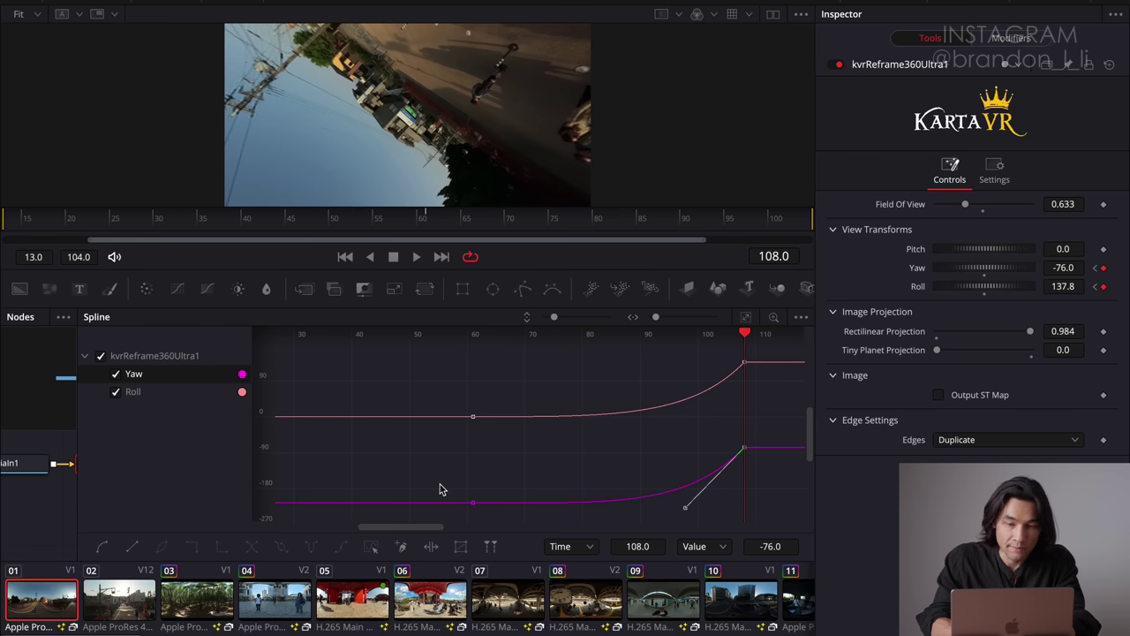
pyautogui.press('Delete')
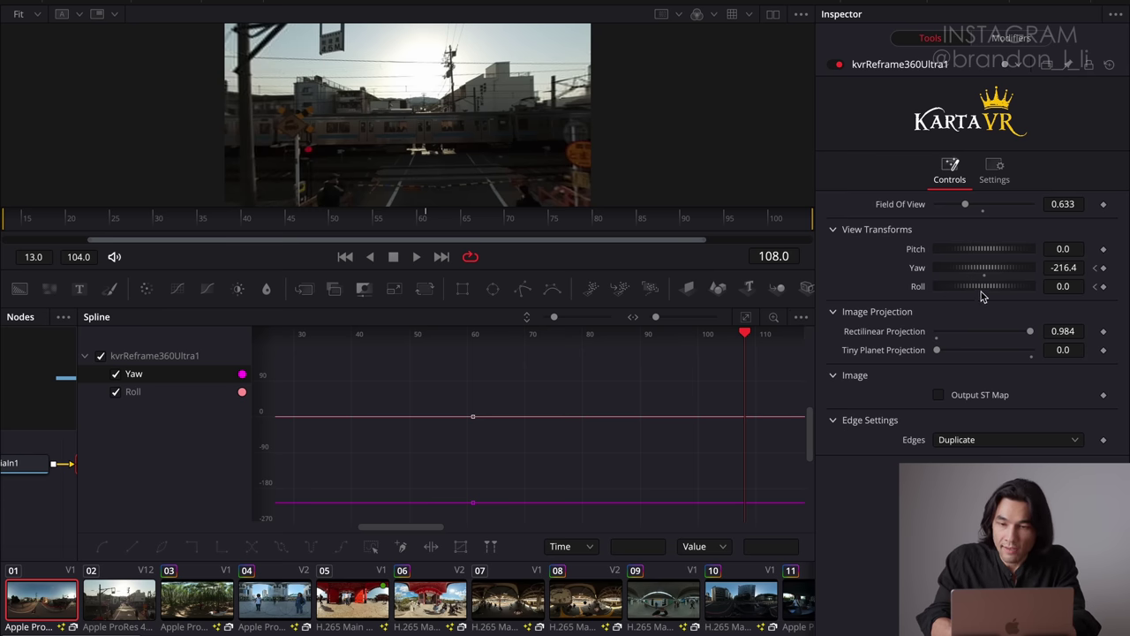
# At frame 108 set Roll 107.0 and Yaw -151.2, smooth all keyframes, and select the Yaw keyframe
pyautogui.moveTo(987, 291); pyautogui.dragTo(1015, 300)
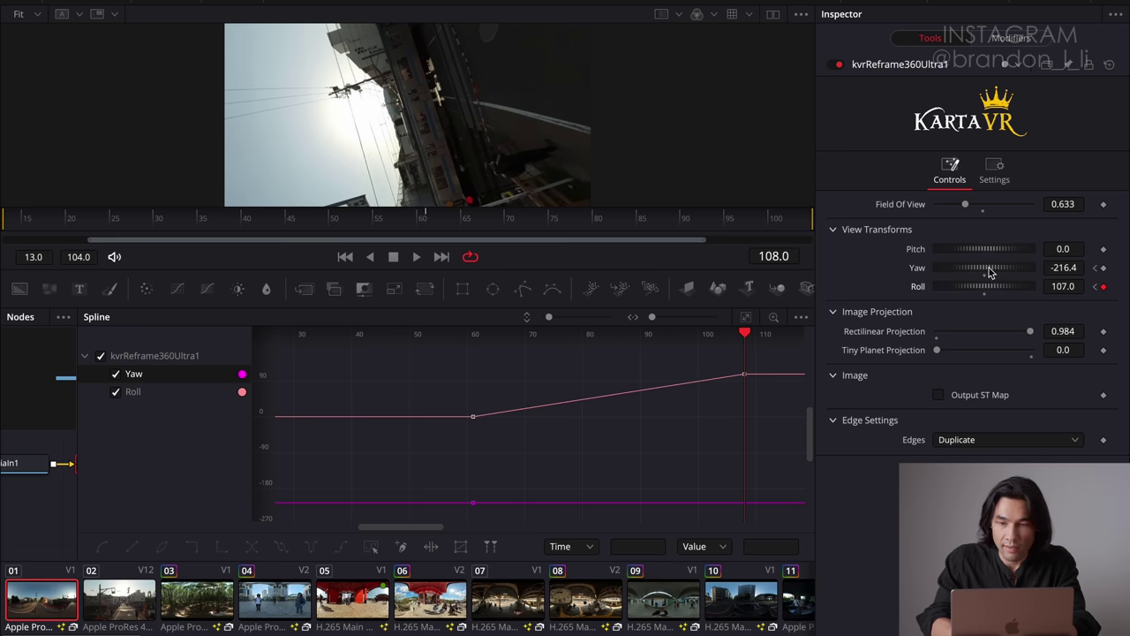
pyautogui.moveTo(986, 269); pyautogui.dragTo(1010, 283)
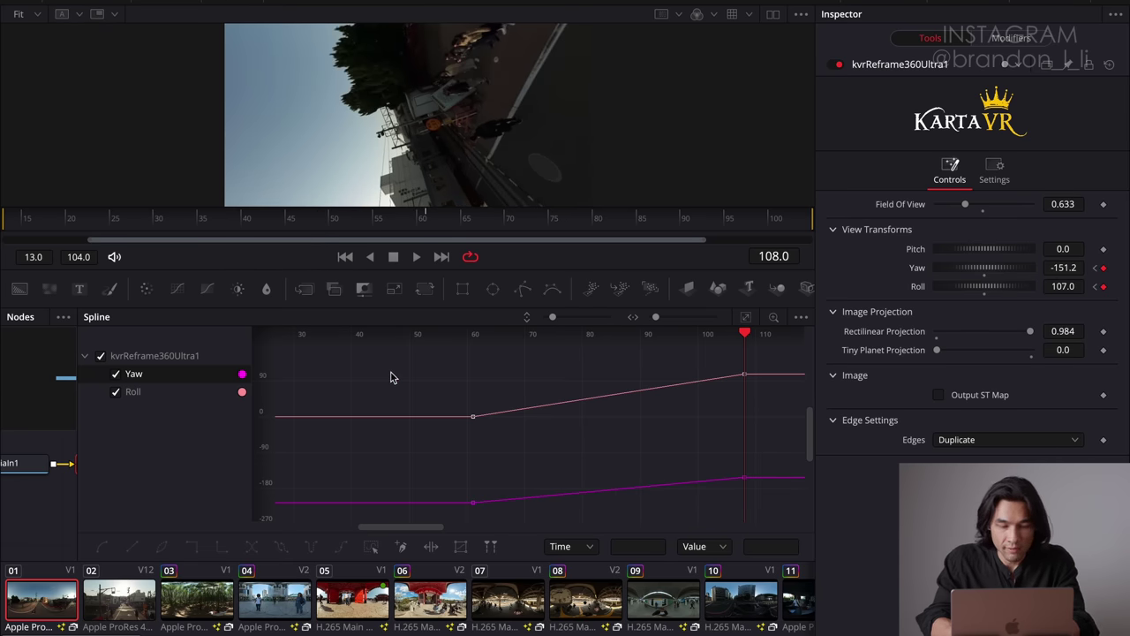
pyautogui.hotkey('ctrl', 'a')
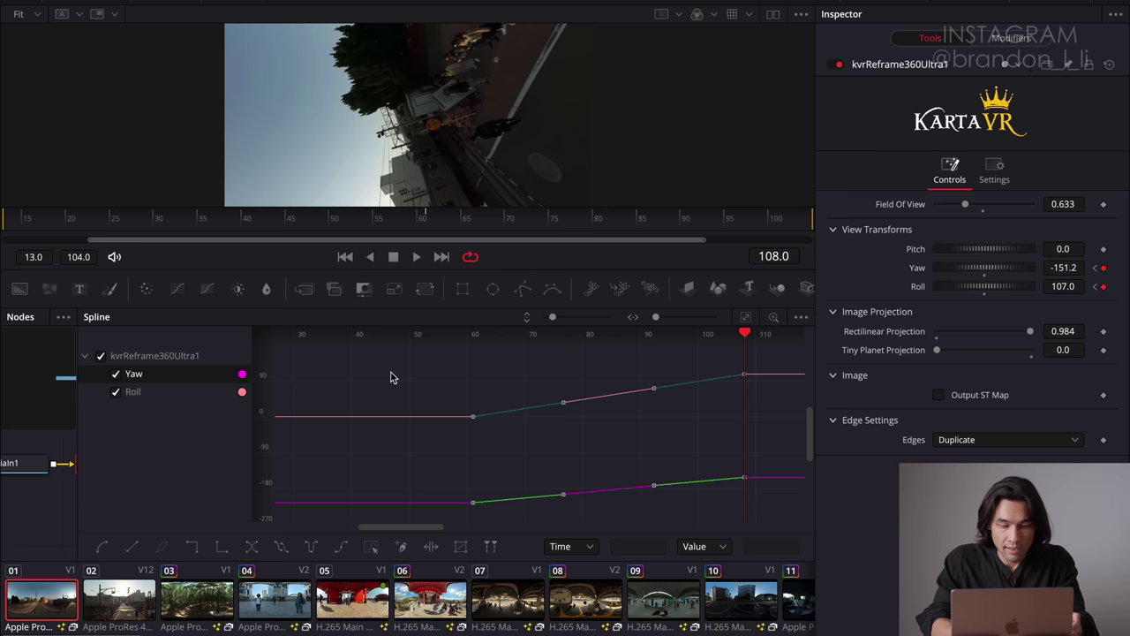
pyautogui.hotkey('shift', 's')
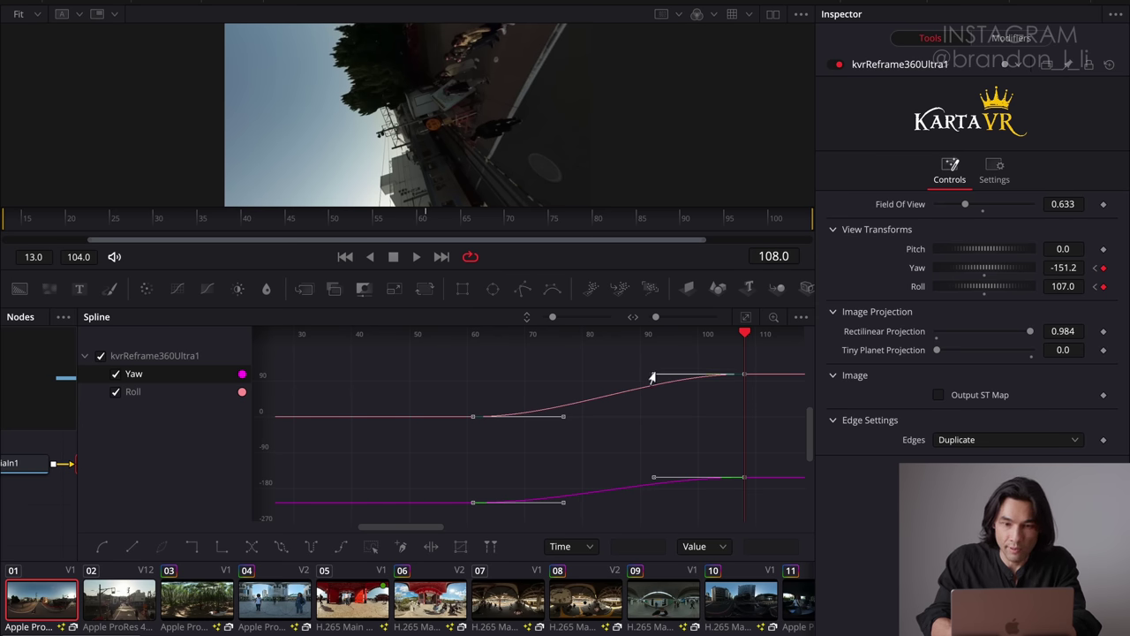
pyautogui.click(522, 416)
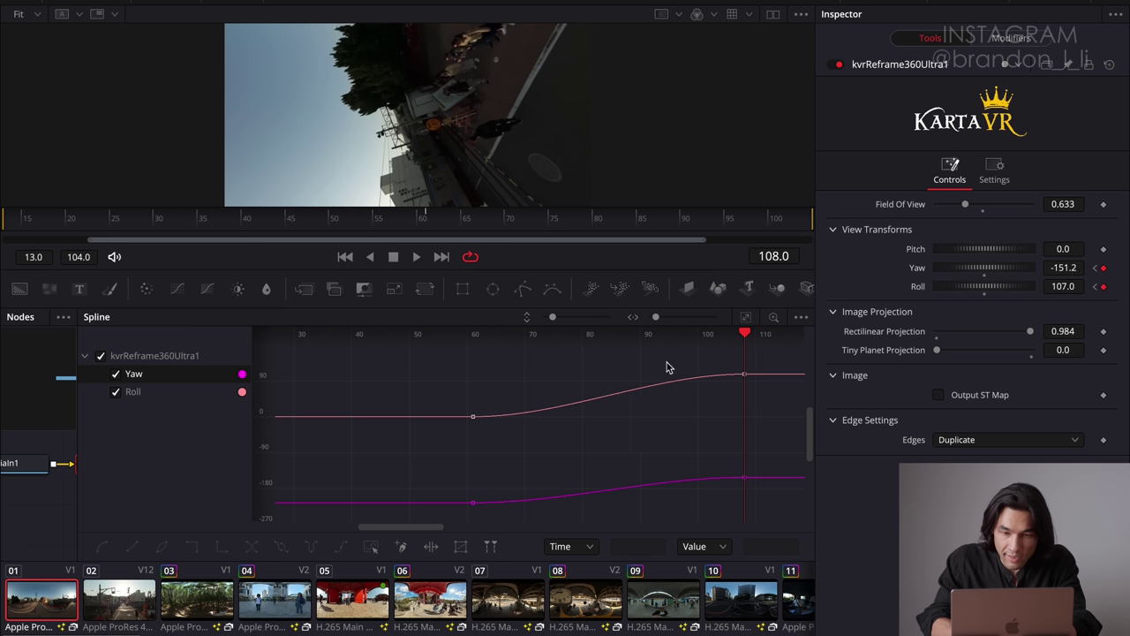
pyautogui.click(742, 373)
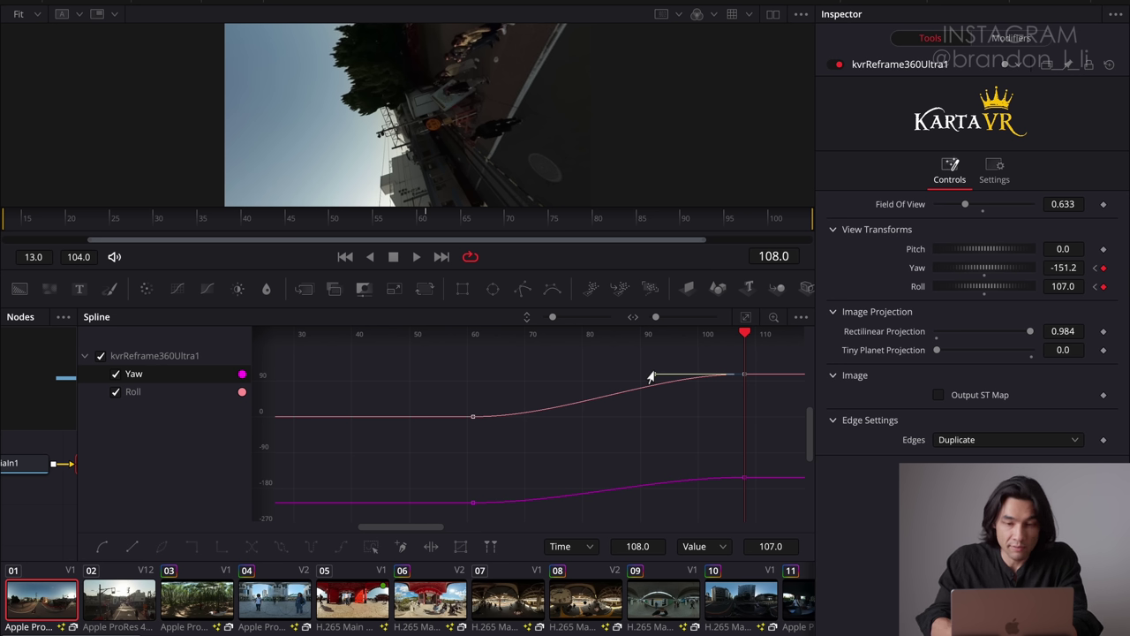
# Steepen both curves' Bezier handles into frame 108 and play the result
pyautogui.moveTo(652, 378); pyautogui.dragTo(722, 423)
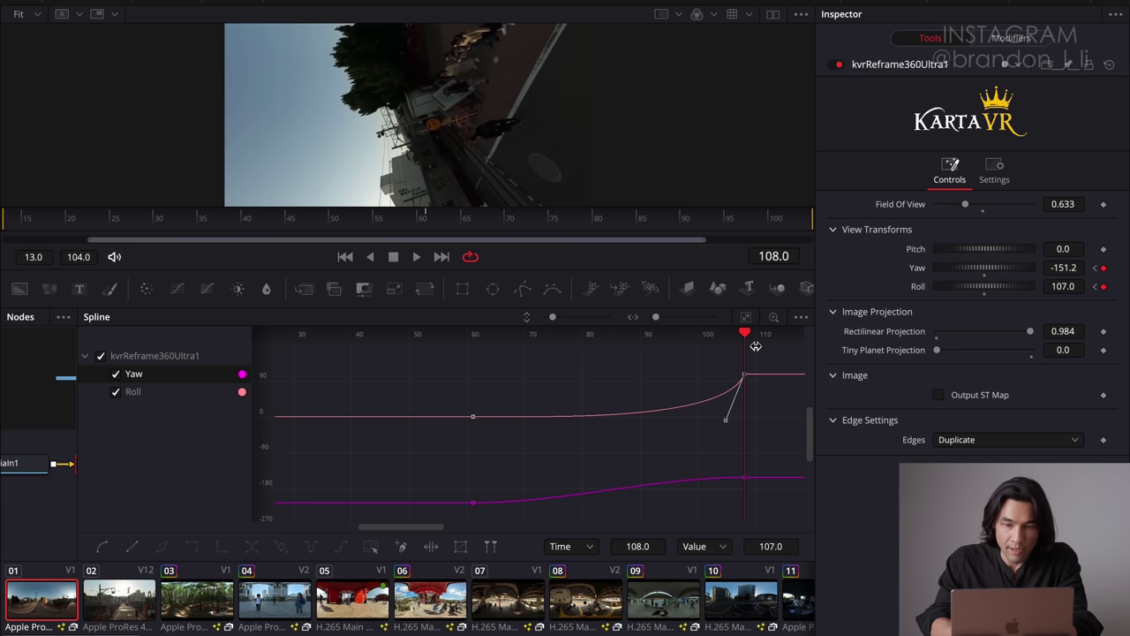
pyautogui.moveTo(721, 426); pyautogui.dragTo(718, 429)
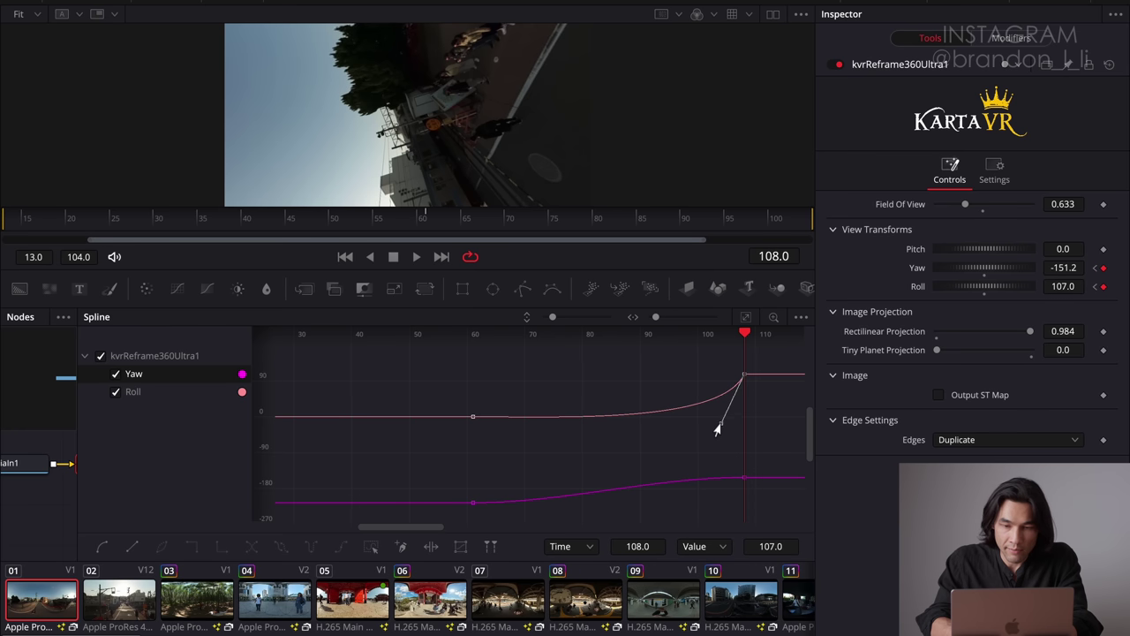
pyautogui.click(711, 482)
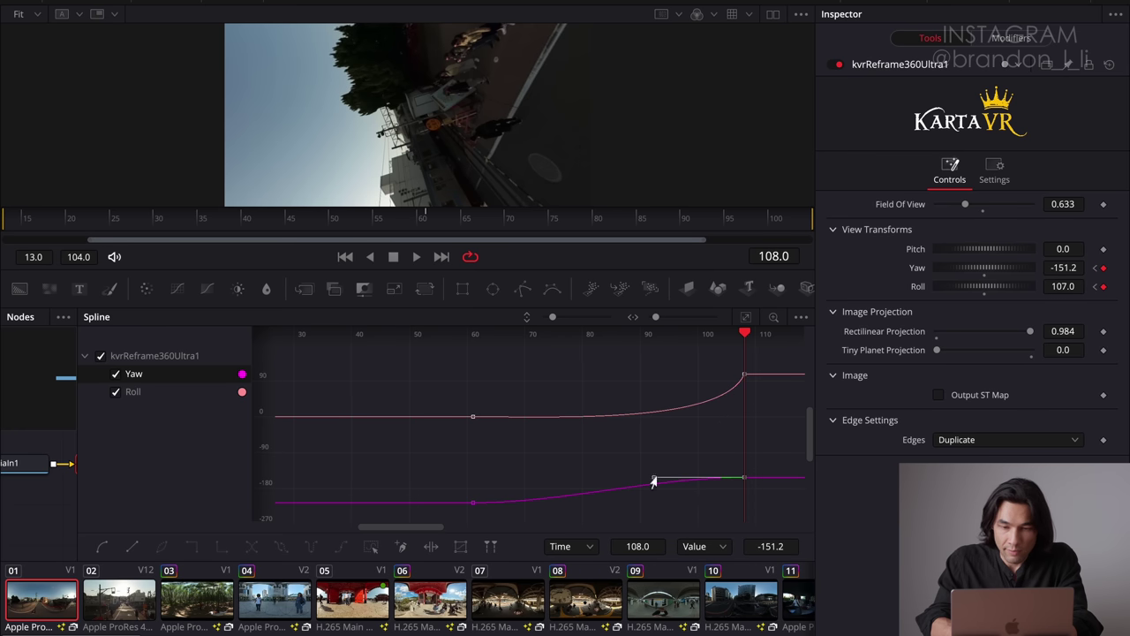
pyautogui.moveTo(650, 483); pyautogui.dragTo(716, 510)
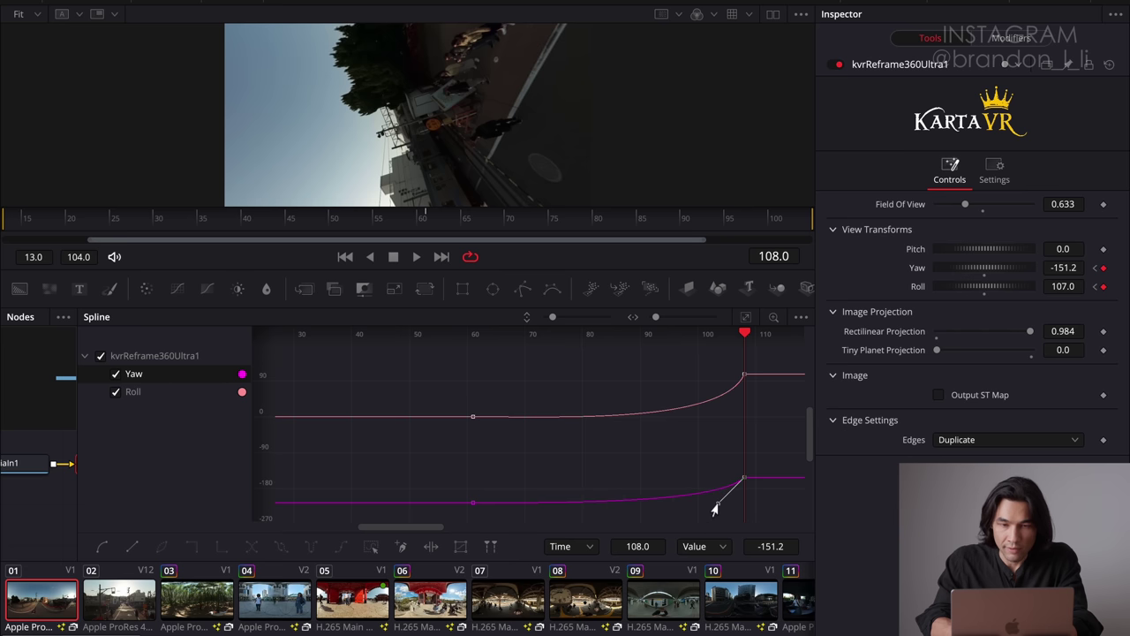
pyautogui.press('space')
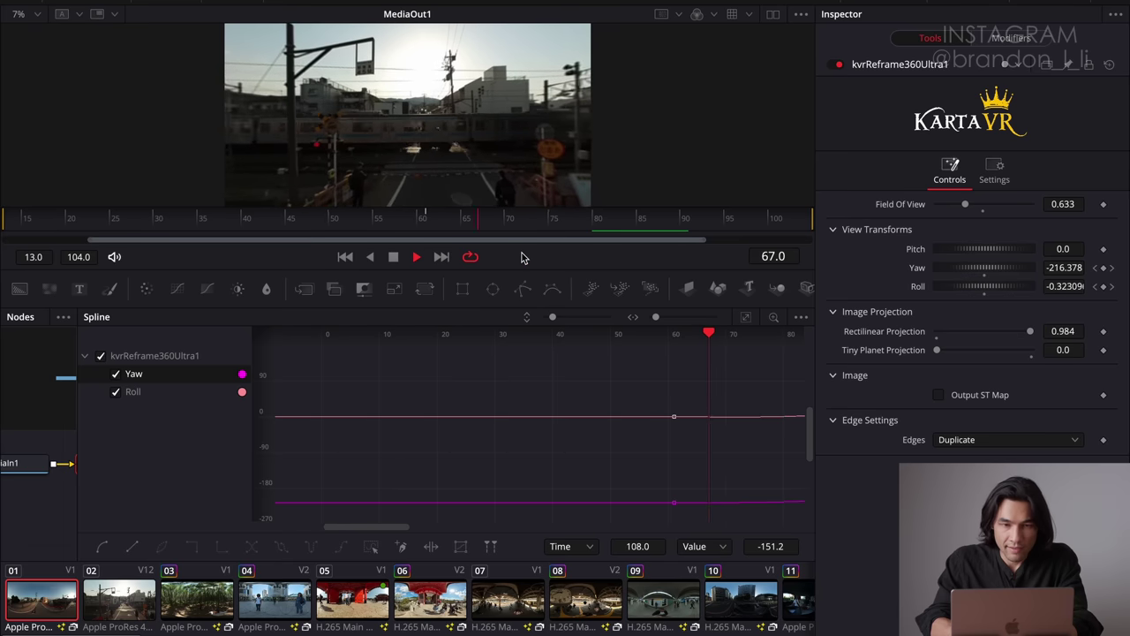
pyautogui.press('space')
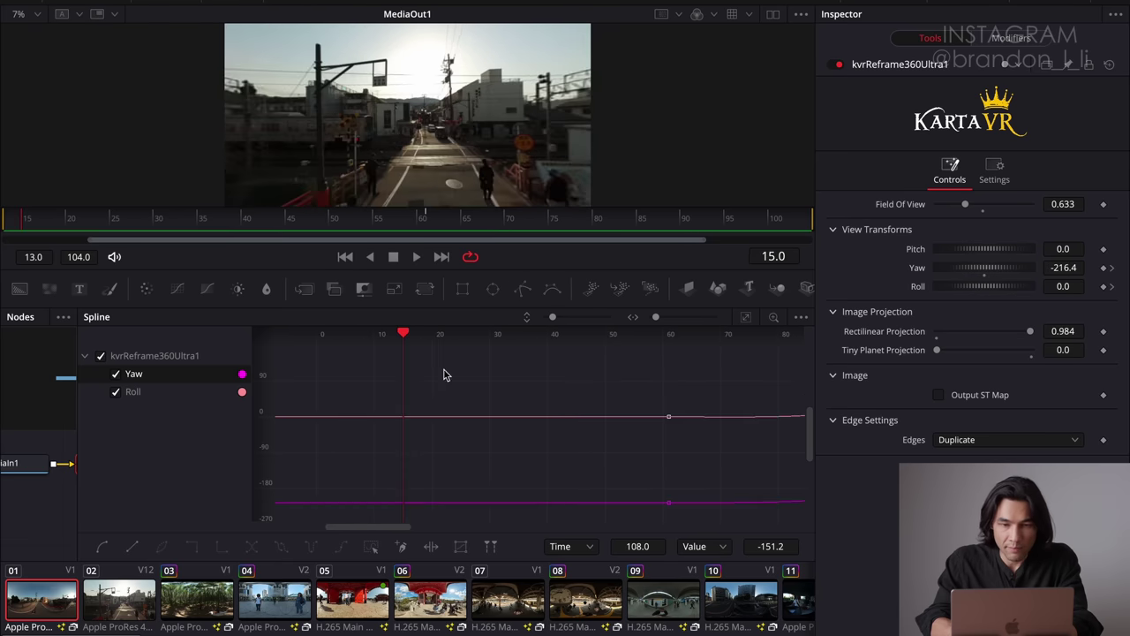
# Refine both end keyframes' handles for a steeper sweep, then play it again
pyautogui.hscroll(5, 417, 391)
pyautogui.click(447, 370)
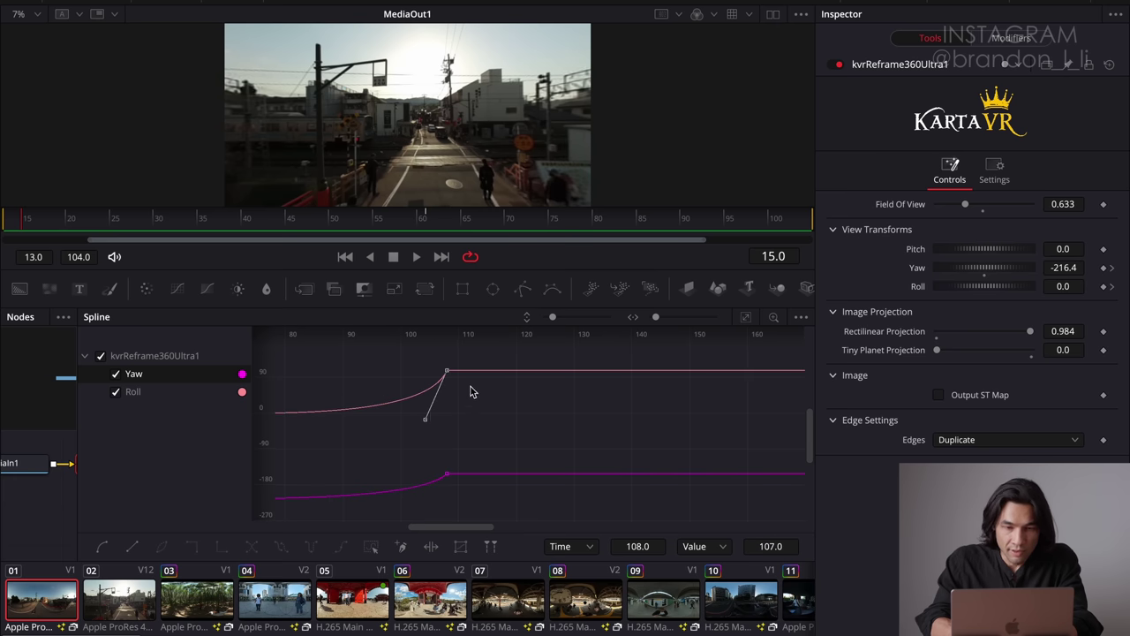
pyautogui.moveTo(422, 423); pyautogui.dragTo(440, 416)
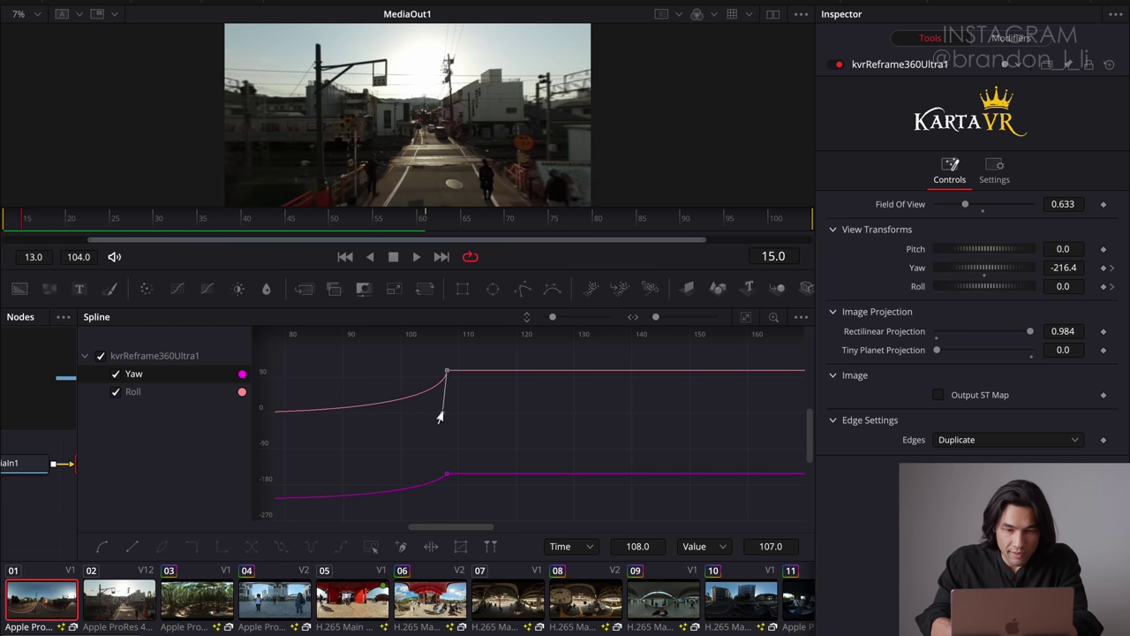
pyautogui.click(446, 476)
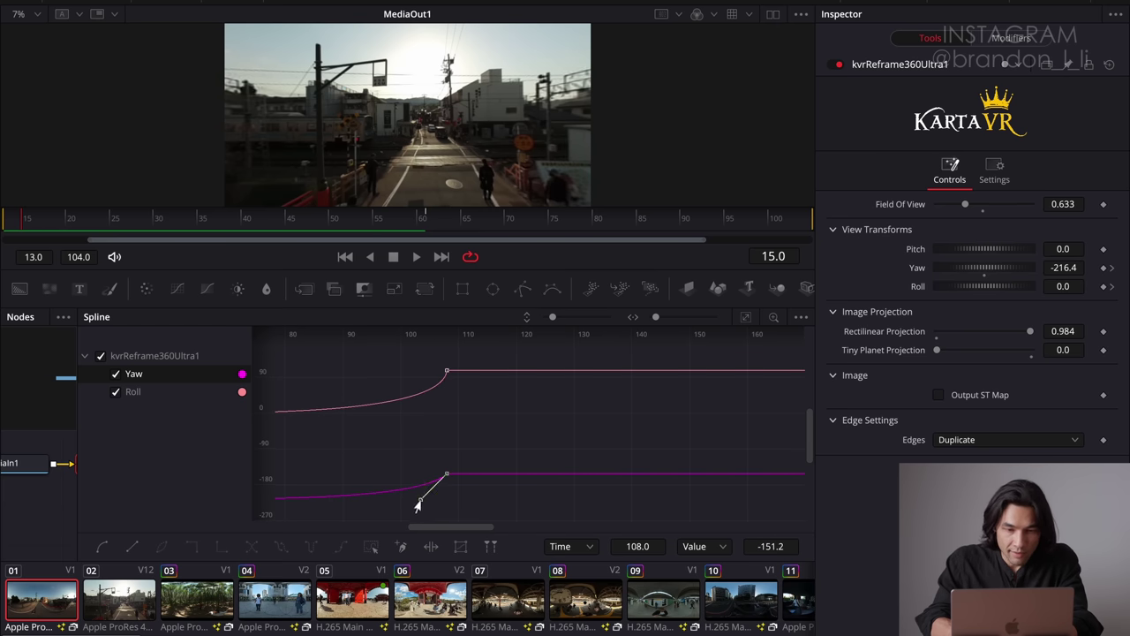
pyautogui.moveTo(418, 505); pyautogui.dragTo(436, 506)
pyautogui.press('space')
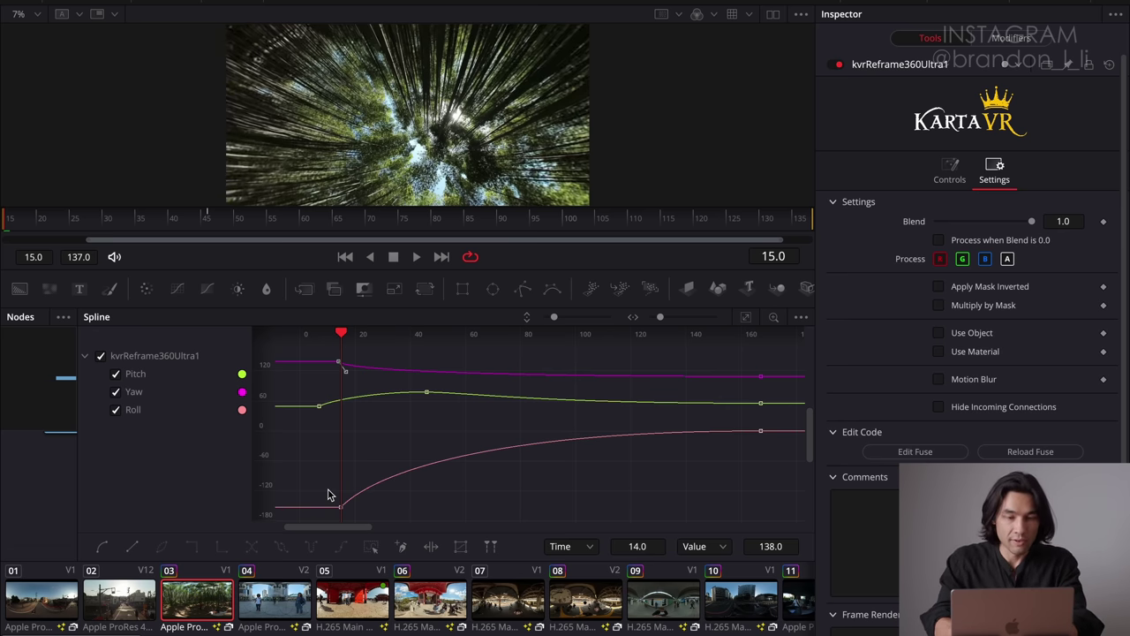
# Hide Pitch and Yaw, steepen Roll's rise after frame 15, and lengthen its ease into frame 167
pyautogui.click(116, 374)
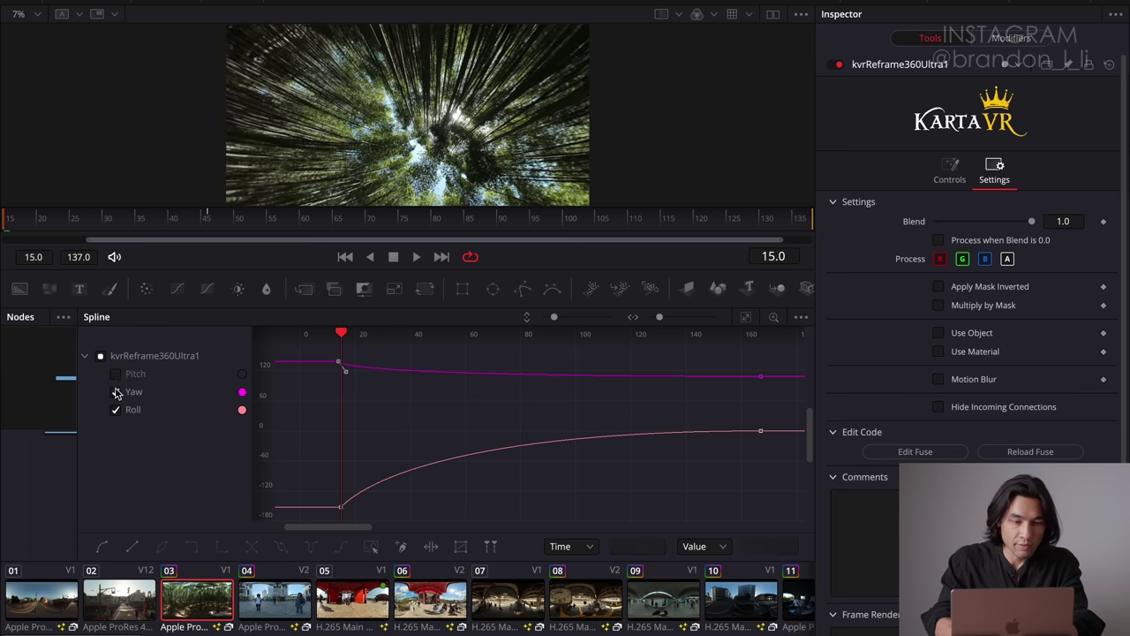
pyautogui.click(117, 392)
pyautogui.scroll(-3, 344, 489)
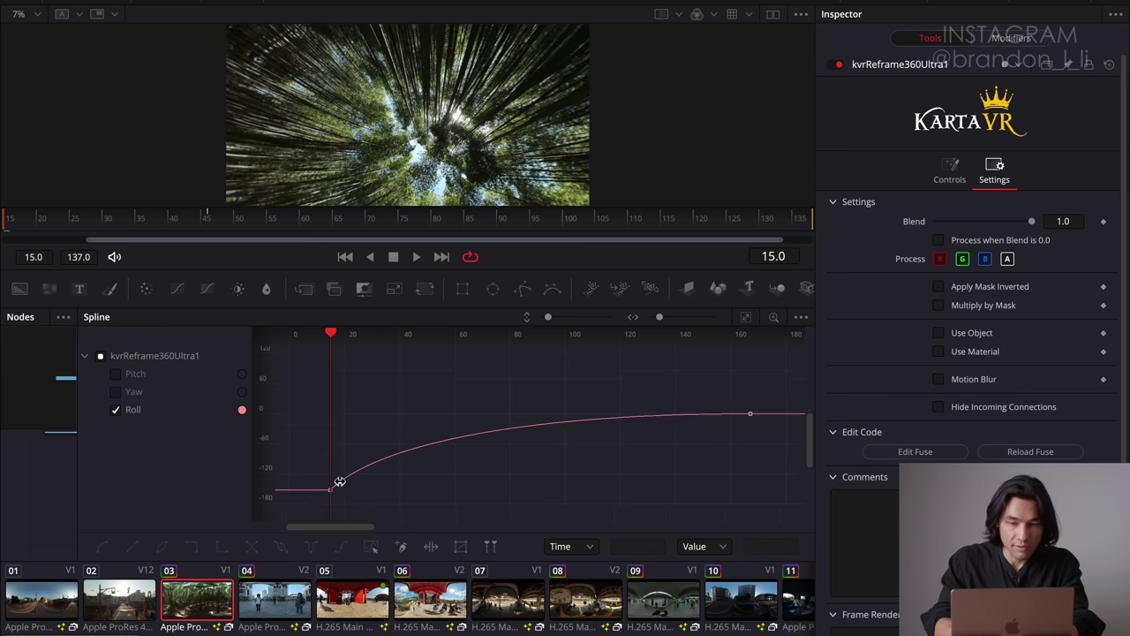
pyautogui.moveTo(311, 444); pyautogui.dragTo(382, 507)
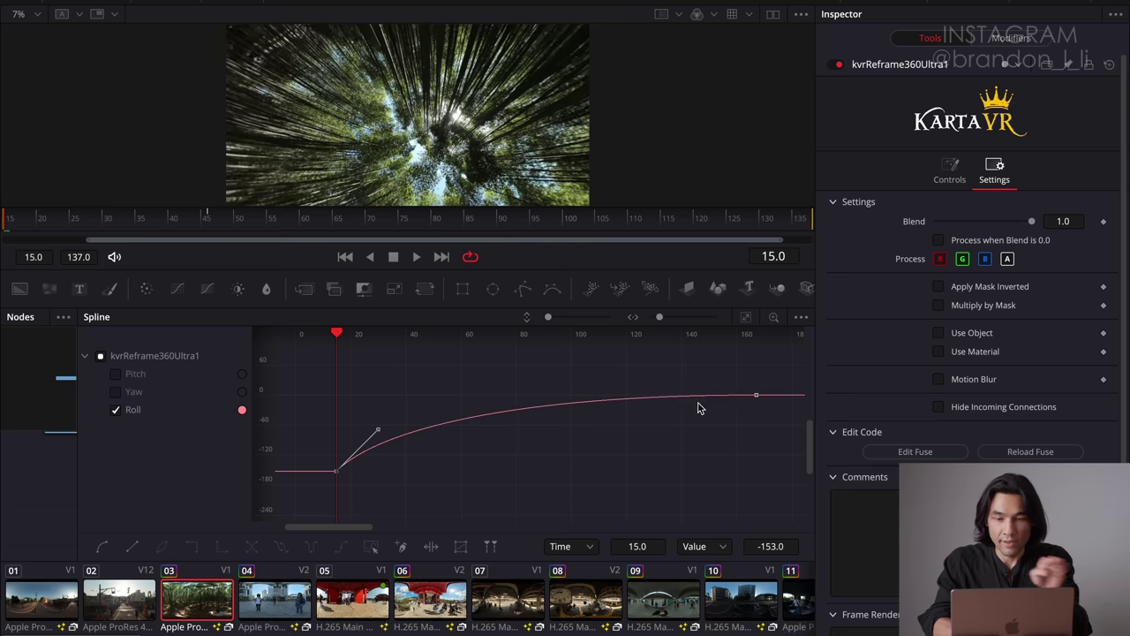
pyautogui.moveTo(378, 430)
pyautogui.mouseDown()
pyautogui.moveTo(360, 424)
pyautogui.moveTo(381, 398)
pyautogui.moveTo(360, 415)
pyautogui.moveTo(377, 411)
pyautogui.mouseUp()
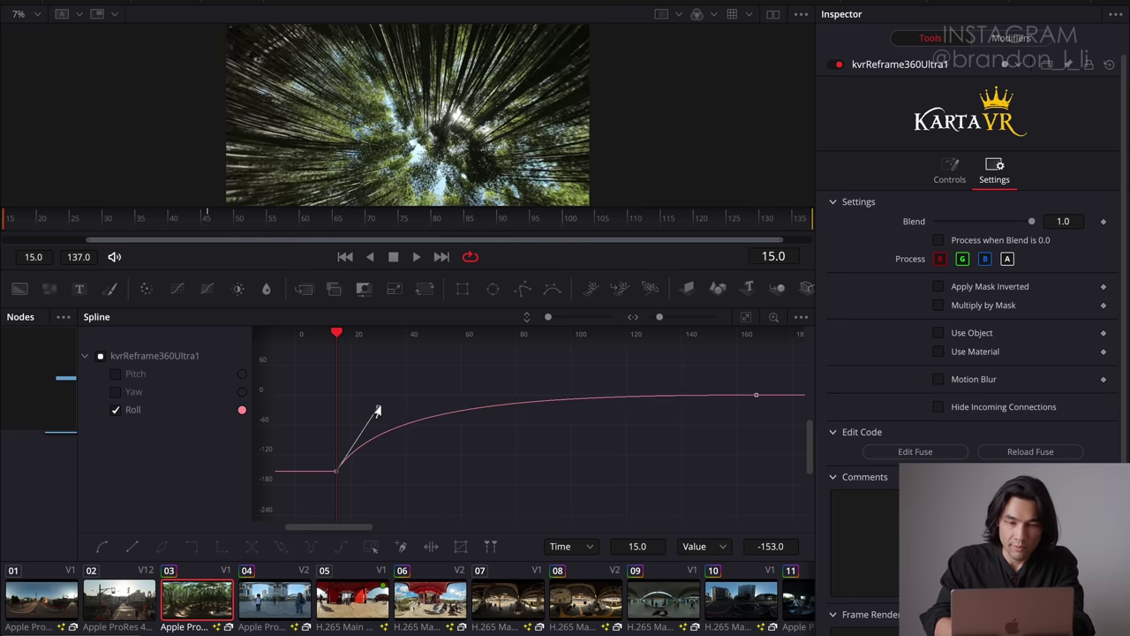
pyautogui.press('space')
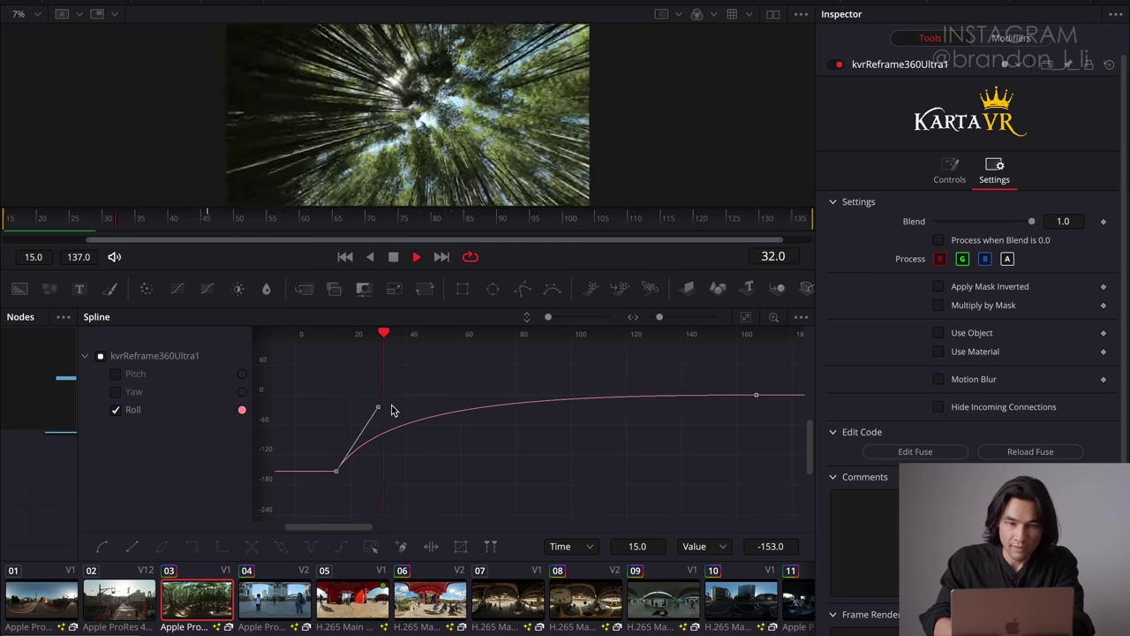
pyautogui.click(750, 399)
pyautogui.moveTo(751, 397); pyautogui.dragTo(481, 402)
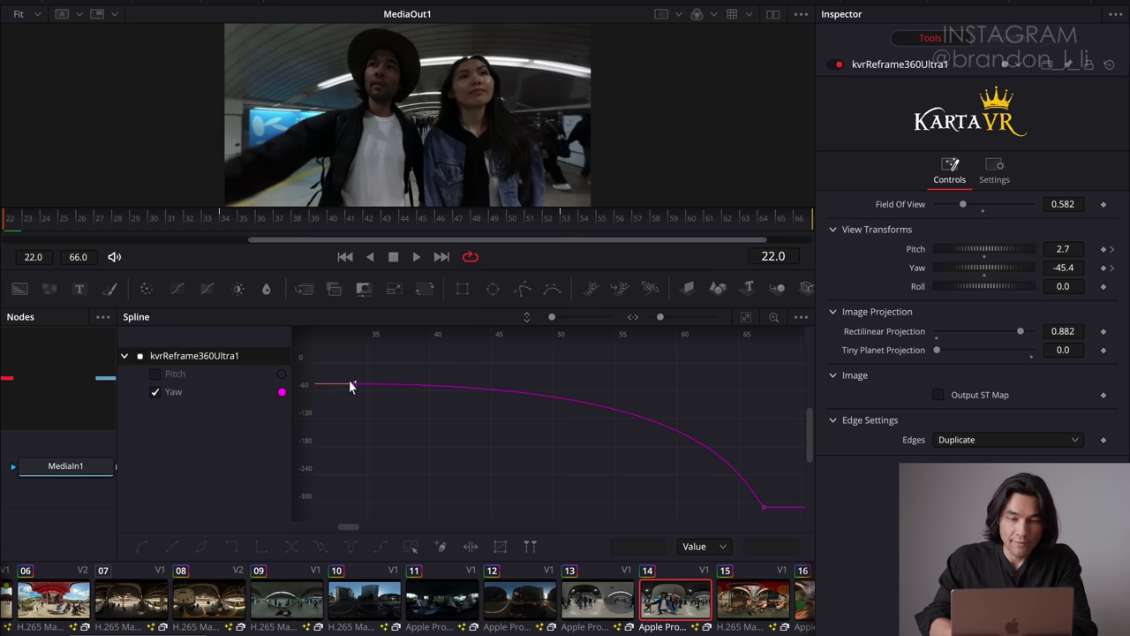
# Preview the subway clip's Yaw swing and select its keyframes at frames 34 and 67
pyautogui.moveTo(424, 221); pyautogui.dragTo(802, 221)
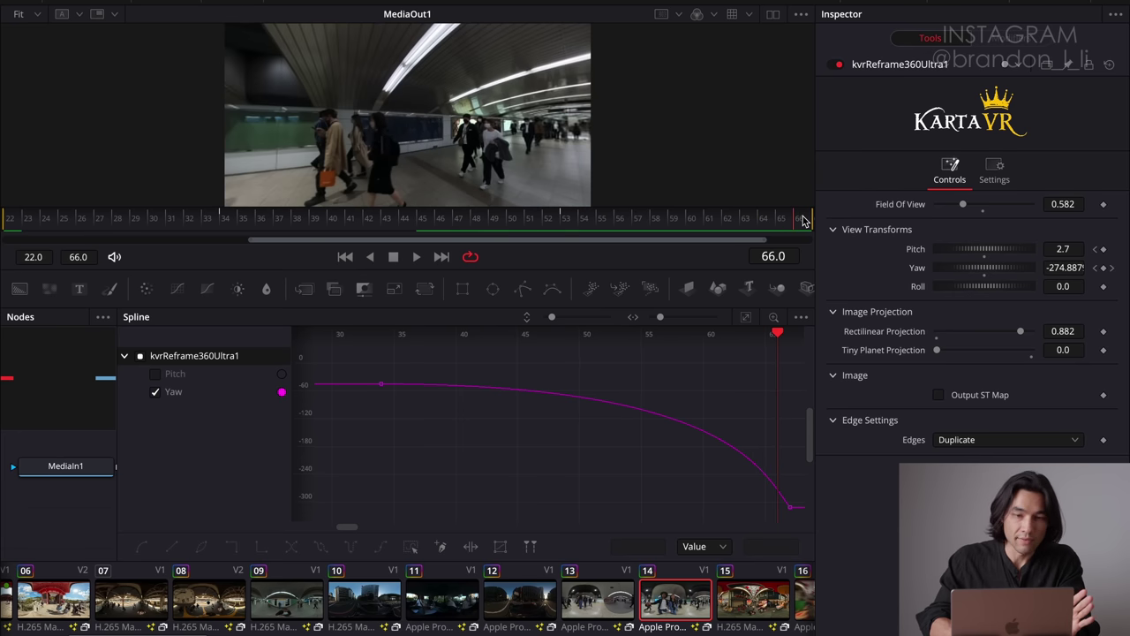
pyautogui.press('space')
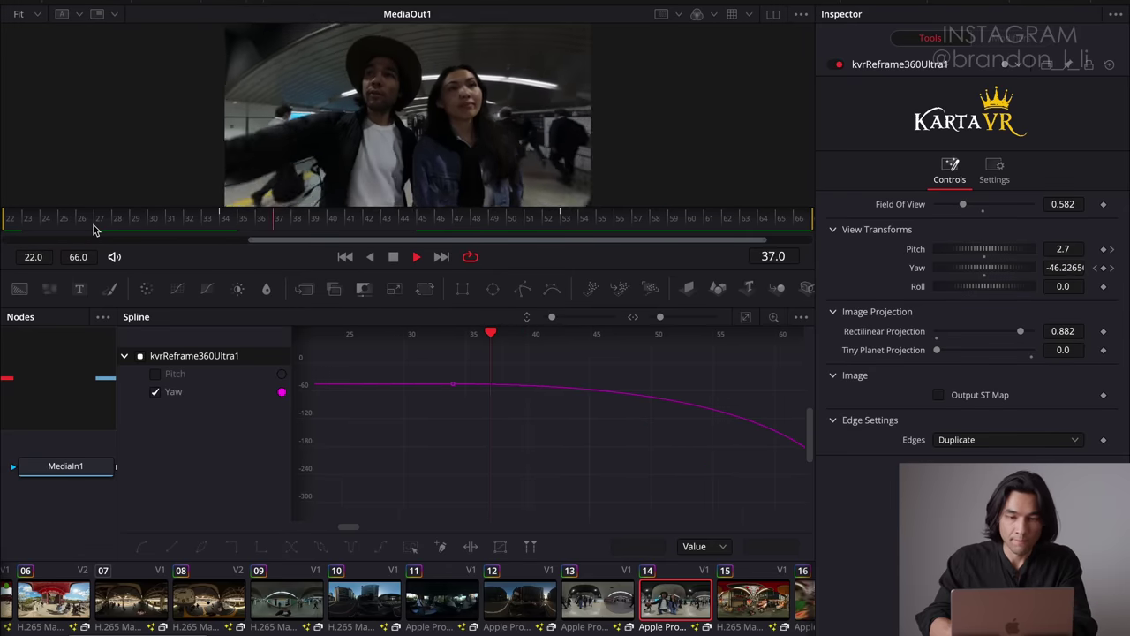
pyautogui.press('space')
pyautogui.click(349, 359)
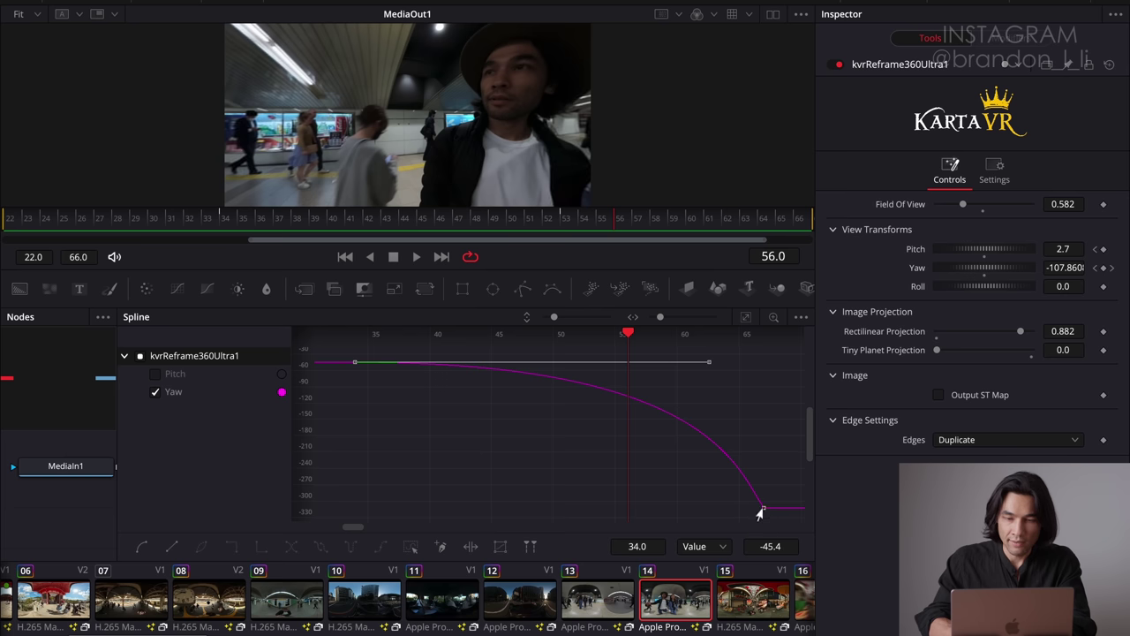
pyautogui.moveTo(780, 492); pyautogui.dragTo(708, 541)
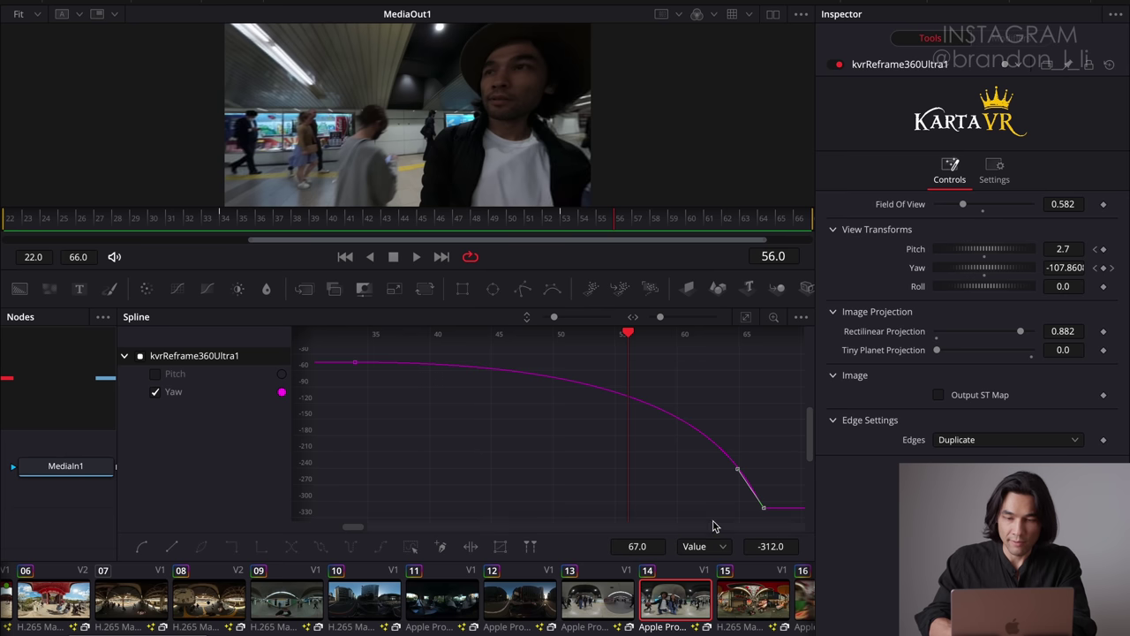
pyautogui.moveTo(347, 352); pyautogui.dragTo(404, 421)
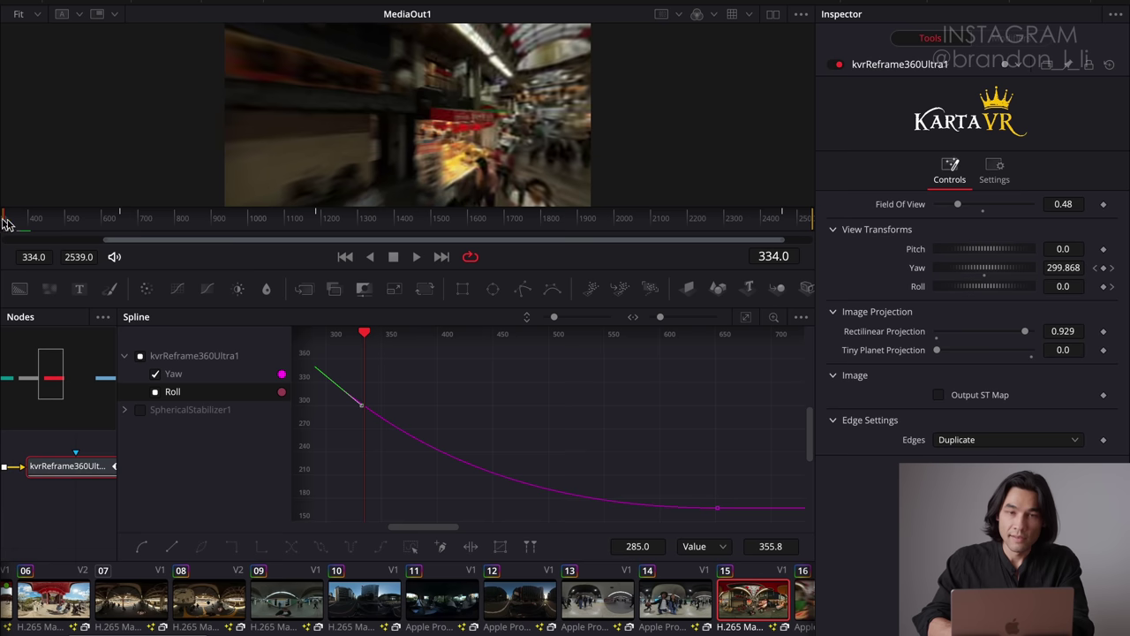
# Scrub through the market clip to check its yaw sweep
pyautogui.moveTo(483, 328); pyautogui.dragTo(678, 367)
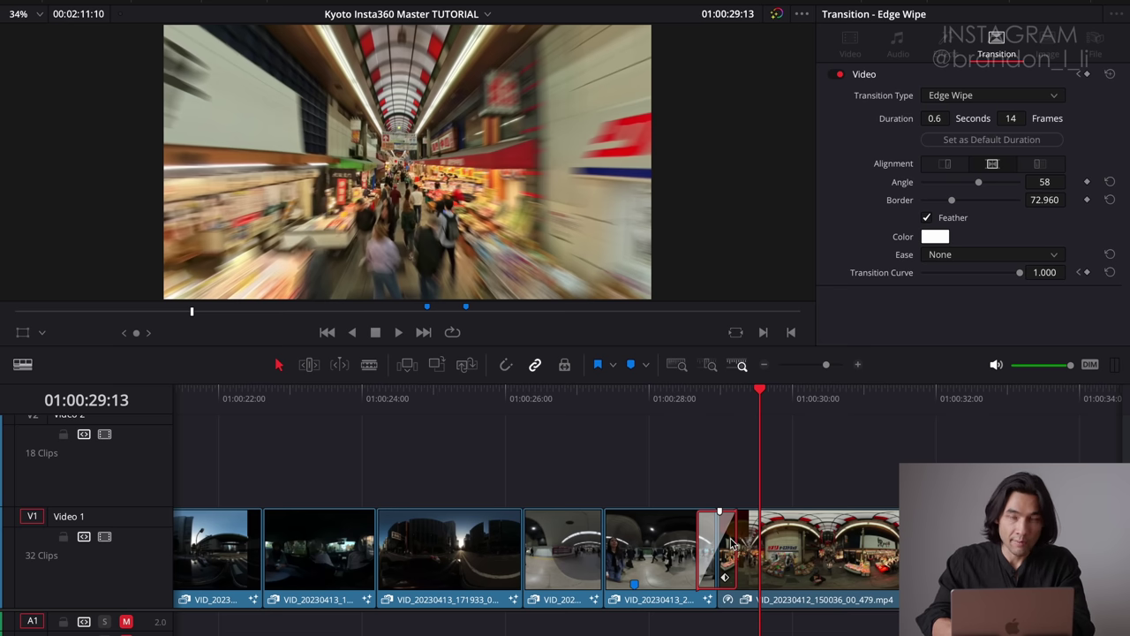
pyautogui.click(652, 542)
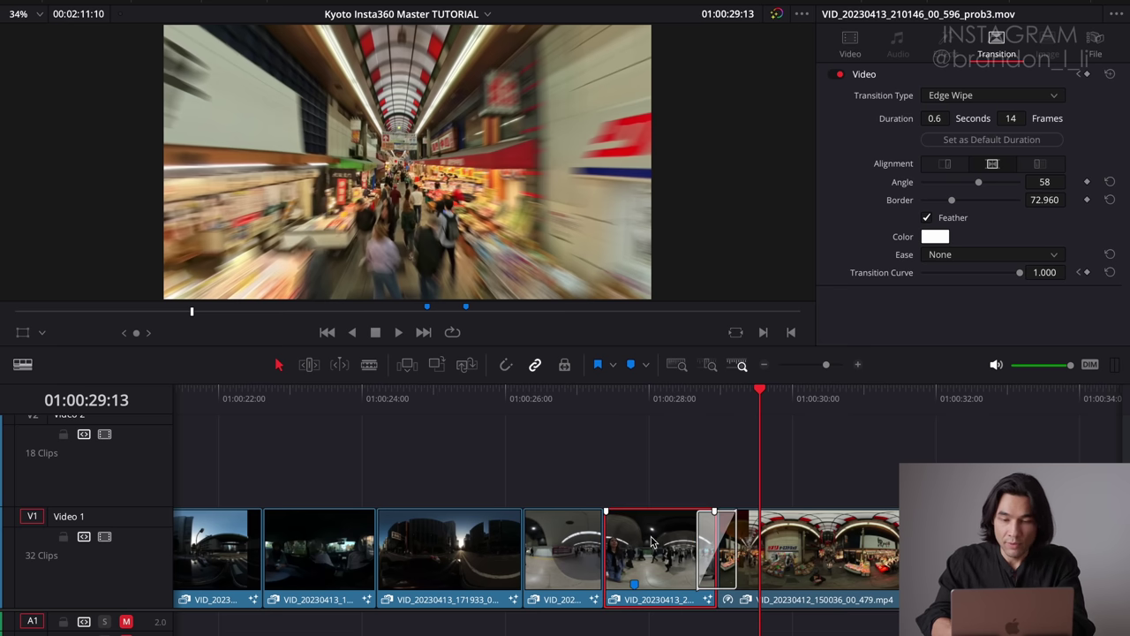
pyautogui.click(761, 543)
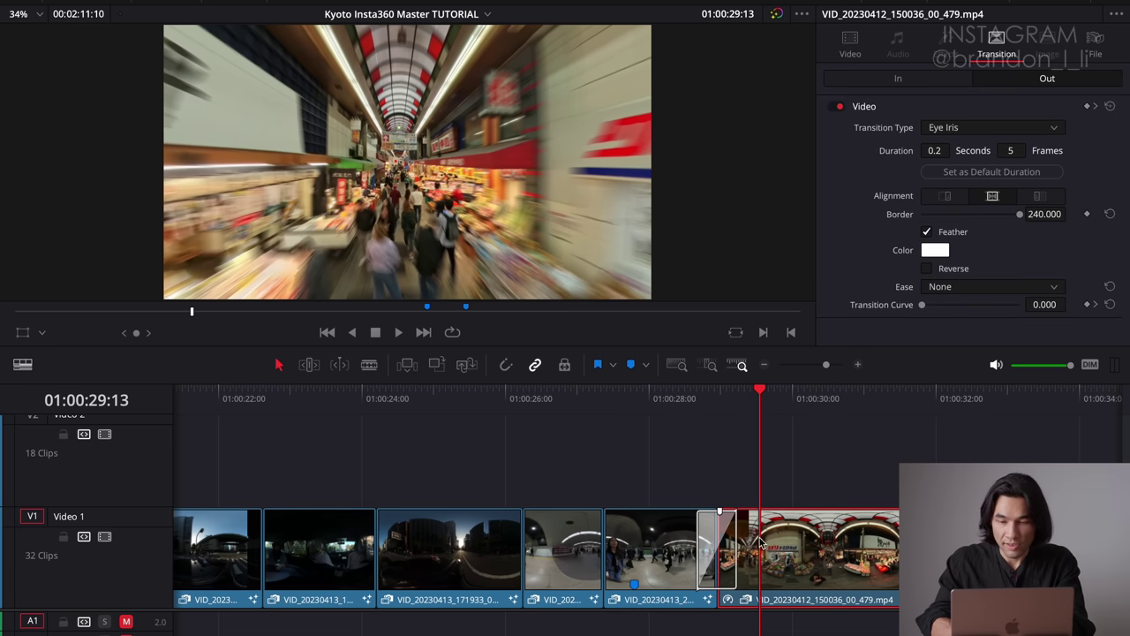
pyautogui.click(731, 574)
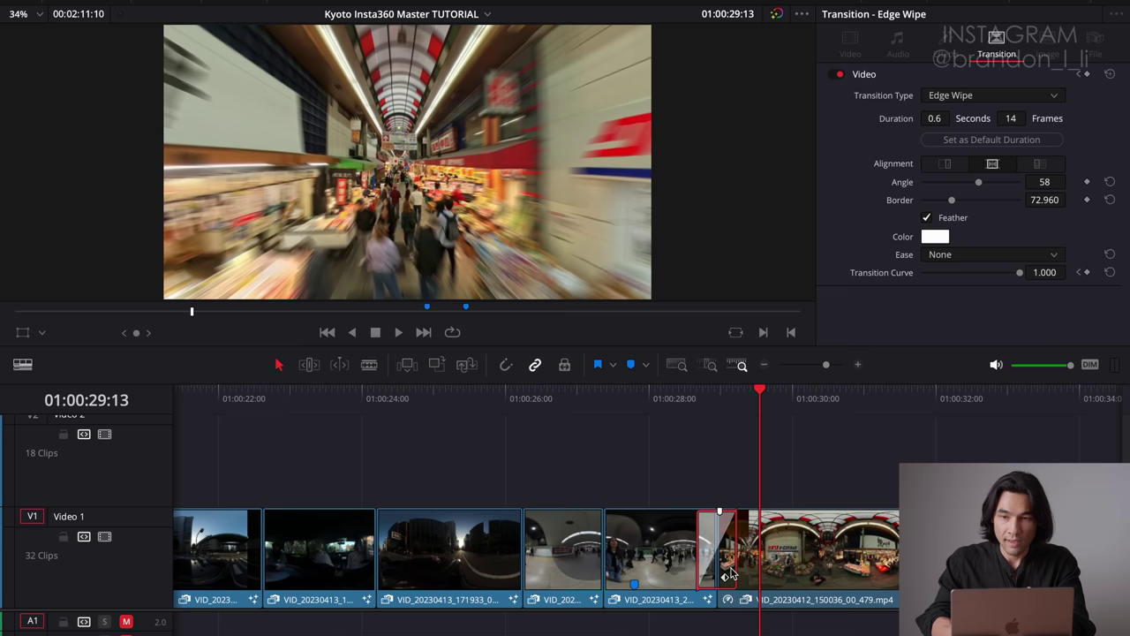
pyautogui.press('Left')
pyautogui.press('Left')
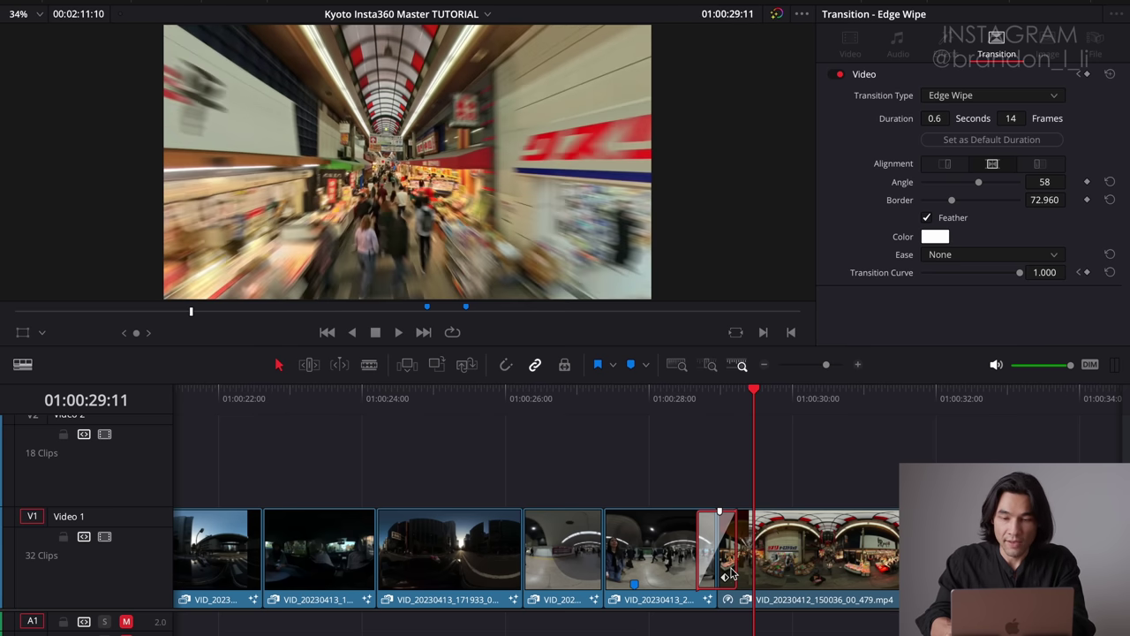
pyautogui.press('Left')
pyautogui.press('Left')
pyautogui.press('Left')
pyautogui.press('Left')
pyautogui.press('Left')
pyautogui.press('Left')
pyautogui.press('Left')
pyautogui.press('Left')
pyautogui.press('Left')
pyautogui.press('Left')
pyautogui.press('Left')
pyautogui.press('Left')
pyautogui.press('Left')
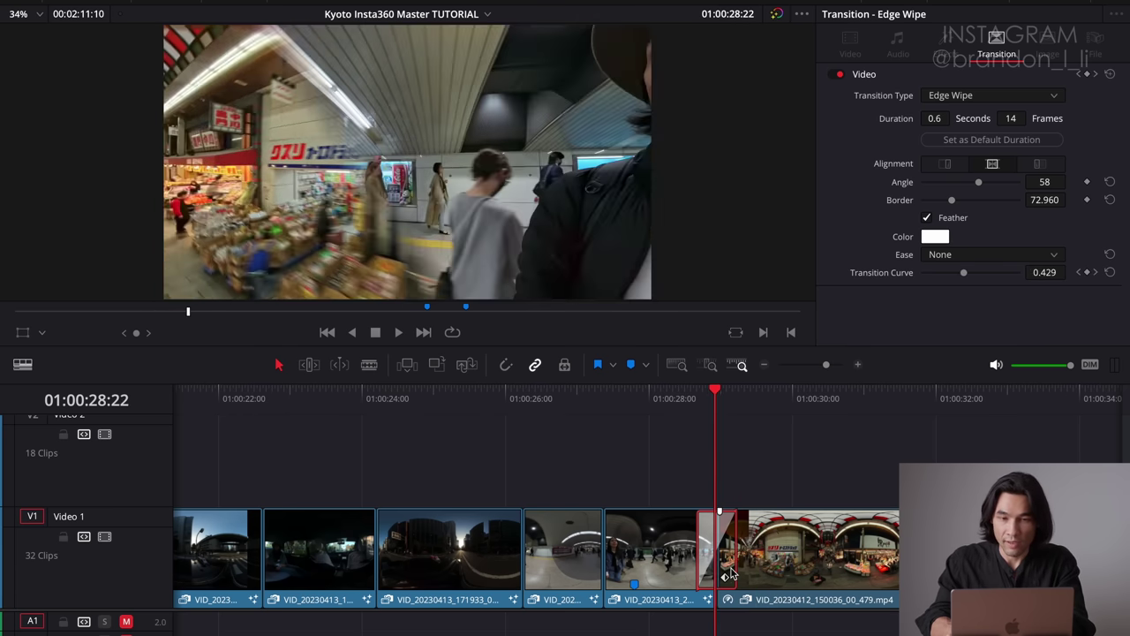
pyautogui.press('Left')
pyautogui.press('Left')
pyautogui.press('Left')
pyautogui.press('Left')
pyautogui.press('Left')
pyautogui.press('Left')
pyautogui.press('Right')
pyautogui.press('Right')
pyautogui.press('Right')
pyautogui.press('Right')
pyautogui.press('Right')
pyautogui.press('Right')
pyautogui.press('Right')
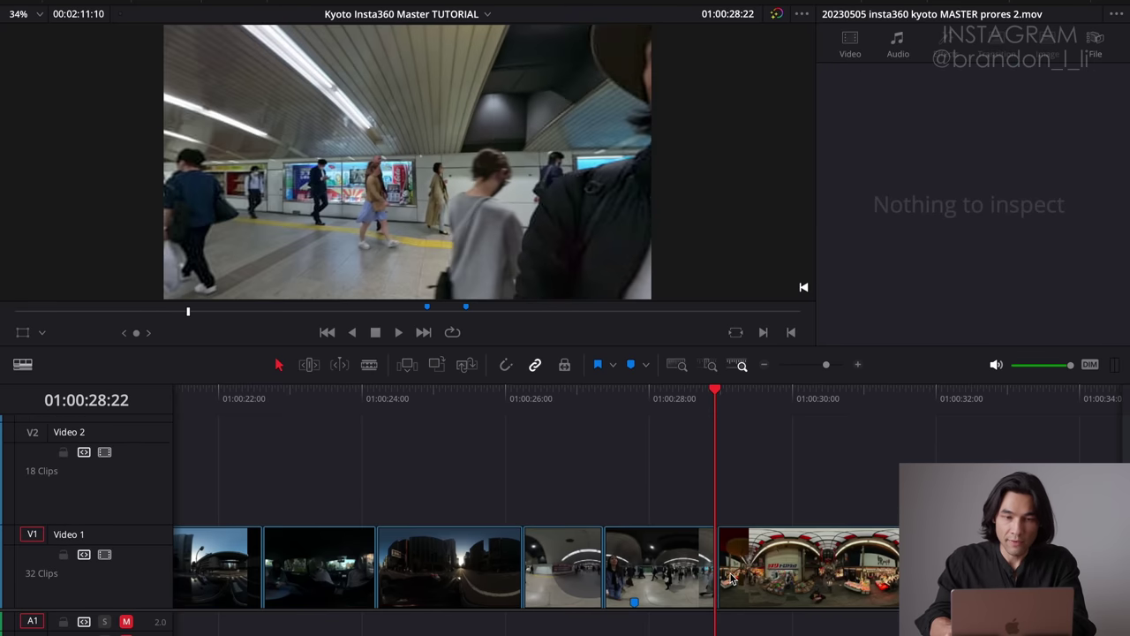
pyautogui.press('Right')
pyautogui.press('Left')
pyautogui.press('Left')
pyautogui.press('Left')
pyautogui.press('Left')
pyautogui.press('Left')
pyautogui.press('Left')
pyautogui.press('Left')
pyautogui.press('Left')
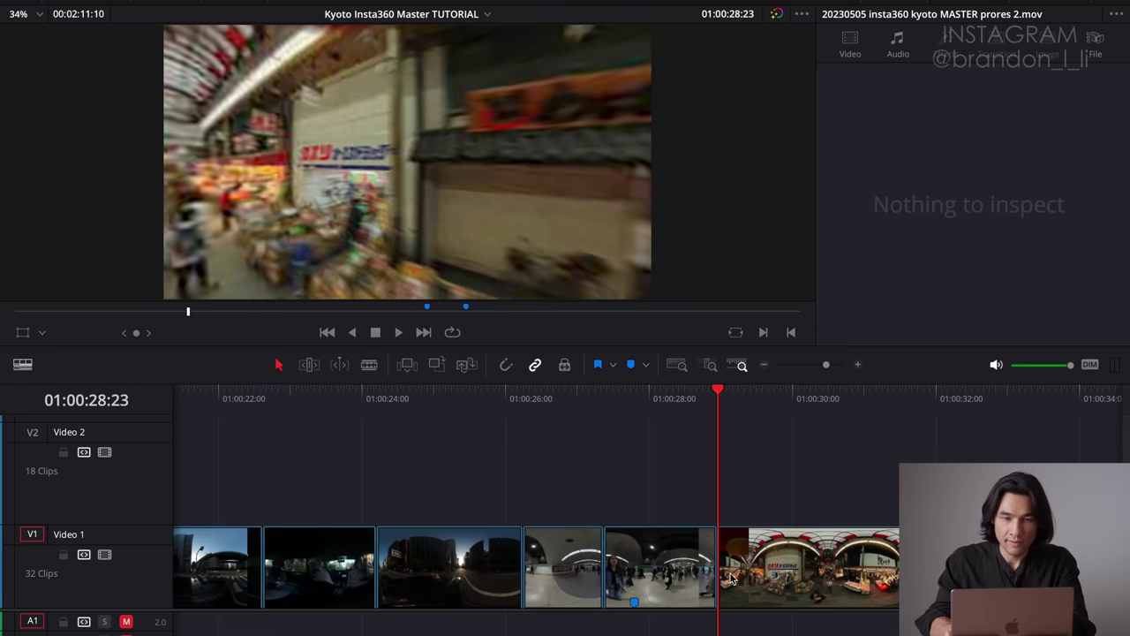
pyautogui.press('Right')
pyautogui.press('Right')
pyautogui.hotkey('ctrl', 't')
pyautogui.press('Right')
pyautogui.press('Right')
pyautogui.press('Right')
pyautogui.press('Right')
pyautogui.press('Right')
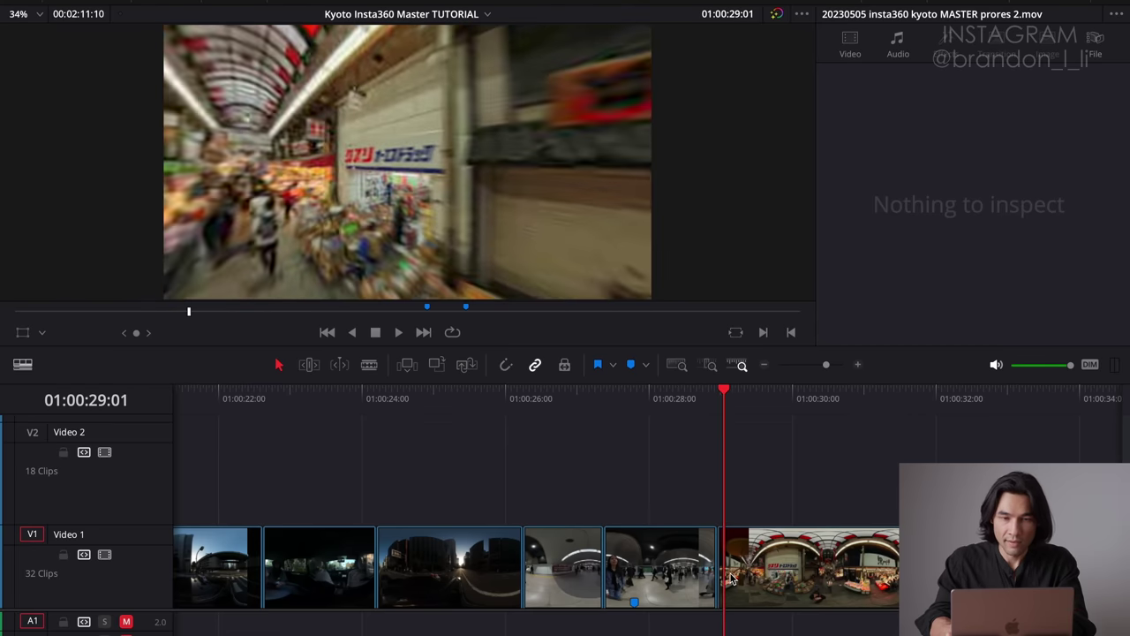
pyautogui.press('Right')
pyautogui.press('Right')
pyautogui.press('Left')
pyautogui.press('Left')
pyautogui.press('Left')
pyautogui.press('Left')
pyautogui.press('Left')
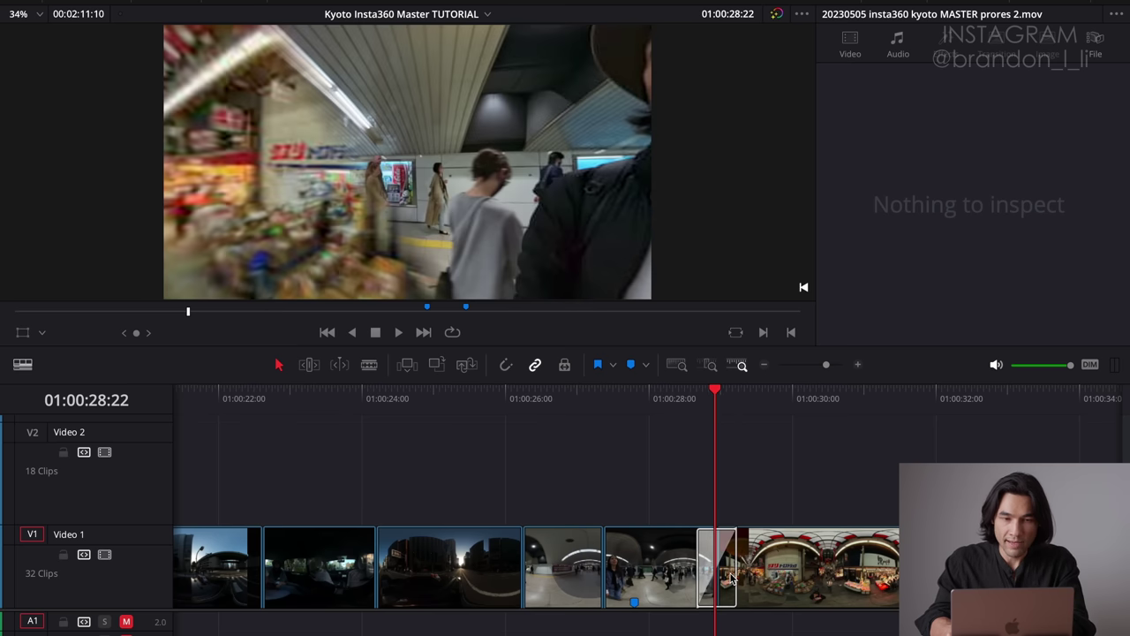
pyautogui.press('Left')
pyautogui.press('Left')
pyautogui.press('Left')
pyautogui.press('Left')
pyautogui.press('Right')
pyautogui.press('Right')
pyautogui.press('Right')
pyautogui.press('Right')
pyautogui.press('Right')
pyautogui.press('Right')
pyautogui.press('Right')
pyautogui.press('Right')
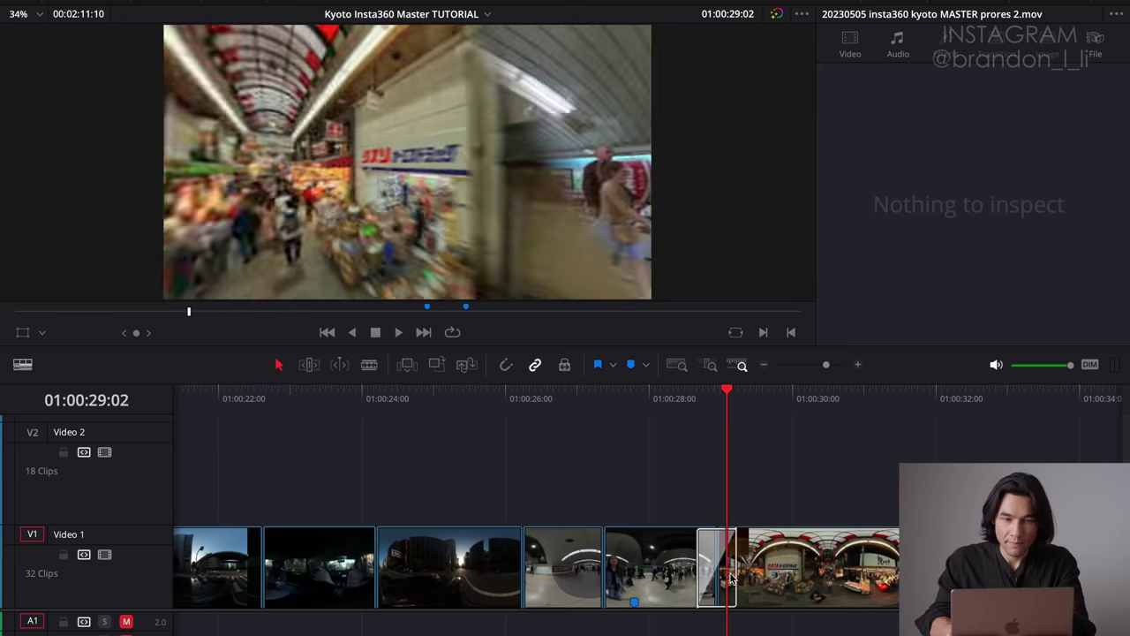
pyautogui.press('Right')
pyautogui.press('Right')
pyautogui.press('Right')
pyautogui.press('Left')
pyautogui.press('Left')
pyautogui.press('Left')
pyautogui.press('Left')
pyautogui.press('Left')
pyautogui.press('Left')
pyautogui.press('Left')
pyautogui.press('Left')
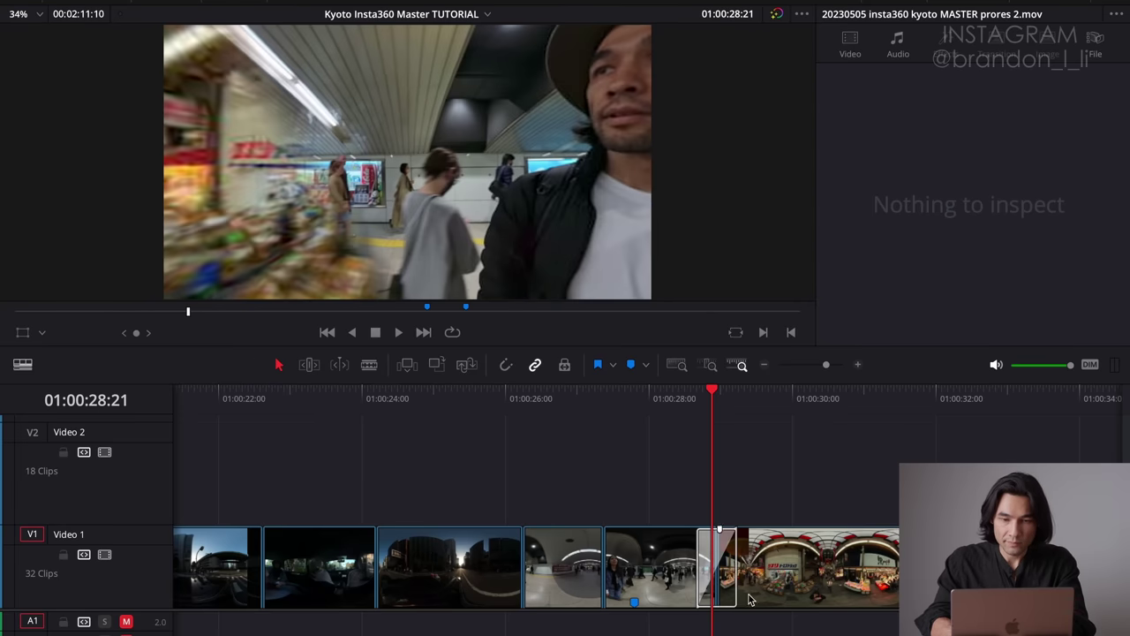
pyautogui.click(716, 592)
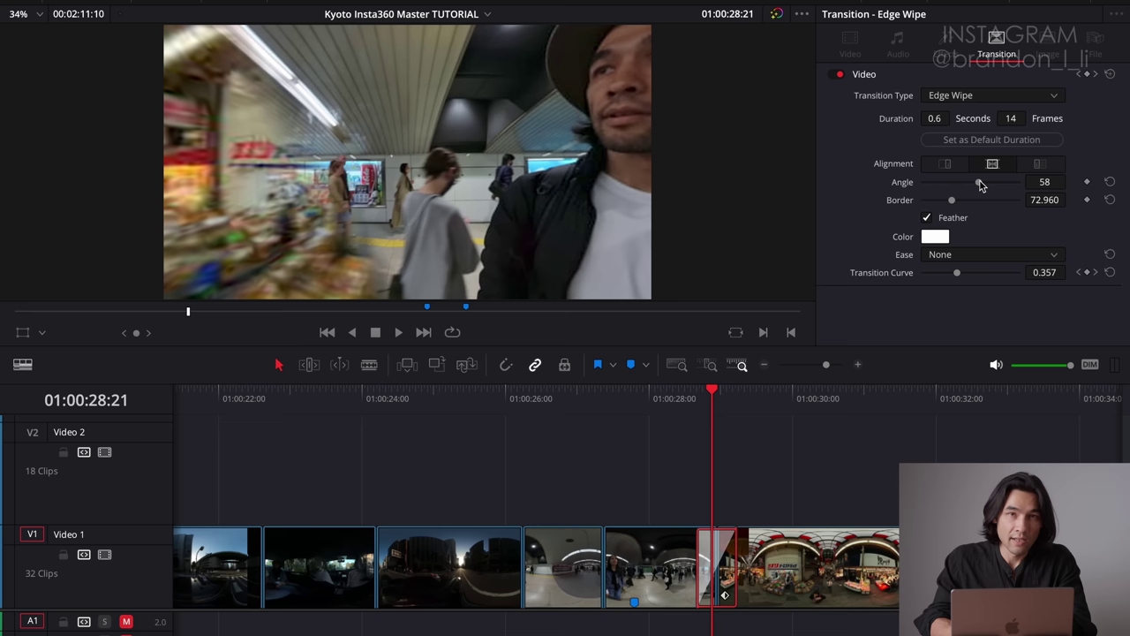
# Turn Feather off for a hard wipe edge and rotate the angle to 124, checking frames
pyautogui.click(926, 217)
pyautogui.press('Right')
pyautogui.press('Right')
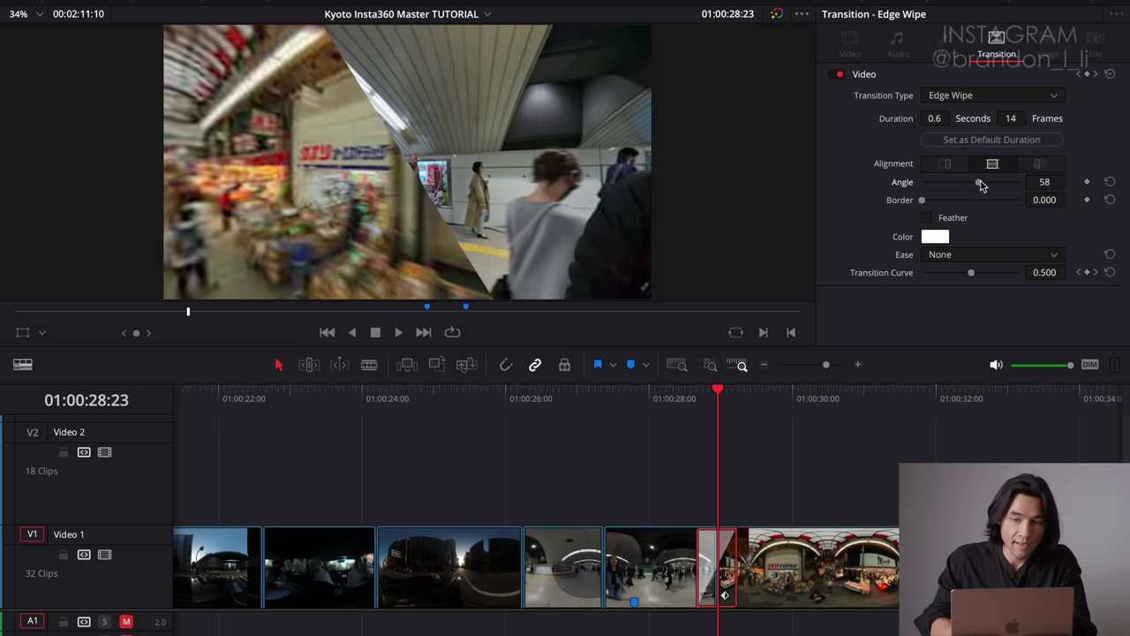
pyautogui.moveTo(981, 184); pyautogui.dragTo(1009, 184)
pyautogui.press('Left')
pyautogui.press('Left')
pyautogui.press('Left')
pyautogui.press('Left')
pyautogui.press('Left')
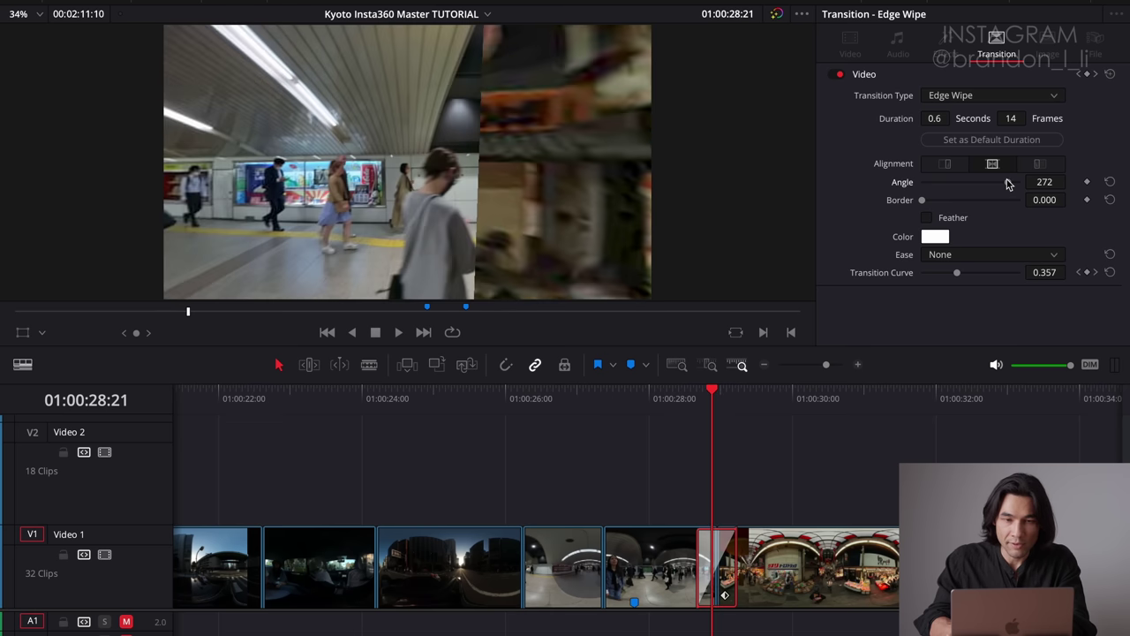
pyautogui.press('Right')
pyautogui.press('Right')
pyautogui.press('Right')
pyautogui.press('Right')
pyautogui.press('Right')
pyautogui.press('Right')
pyautogui.press('Right')
pyautogui.press('Right')
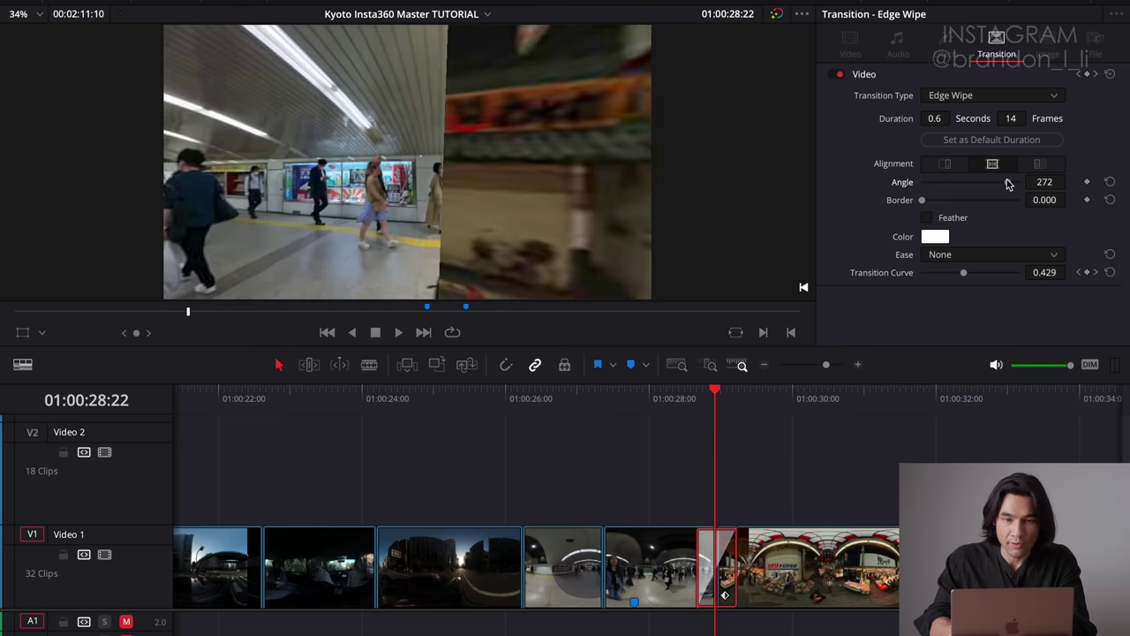
pyautogui.press('Right')
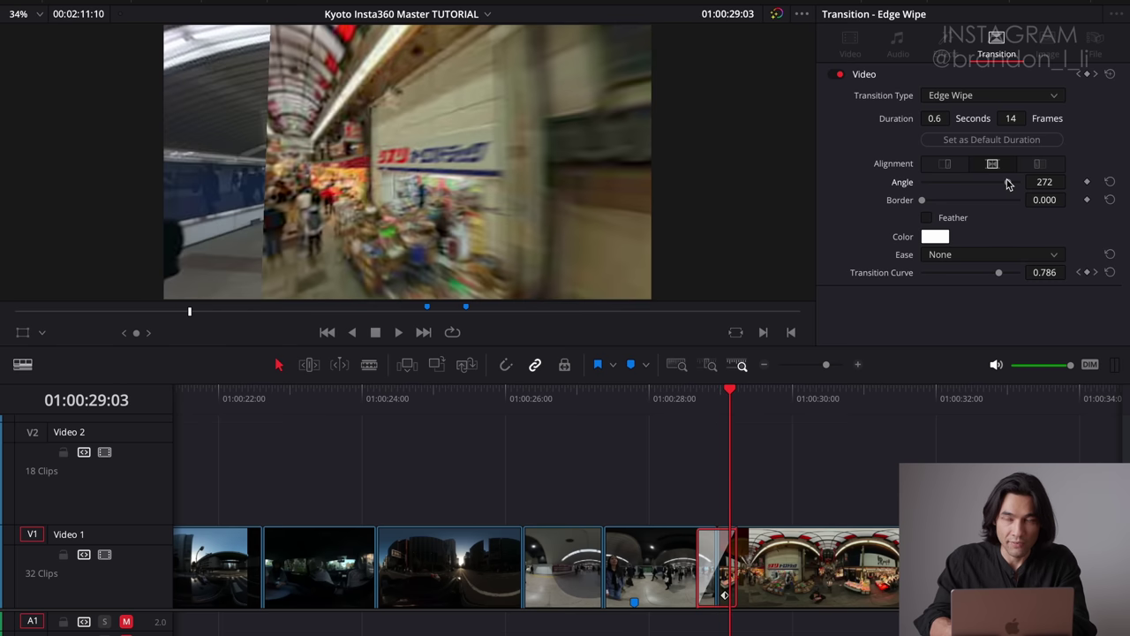
# Tilt the wipe edge to 58° and step through frames to 01:00:29:01
pyautogui.moveTo(1007, 182); pyautogui.dragTo(978, 182)
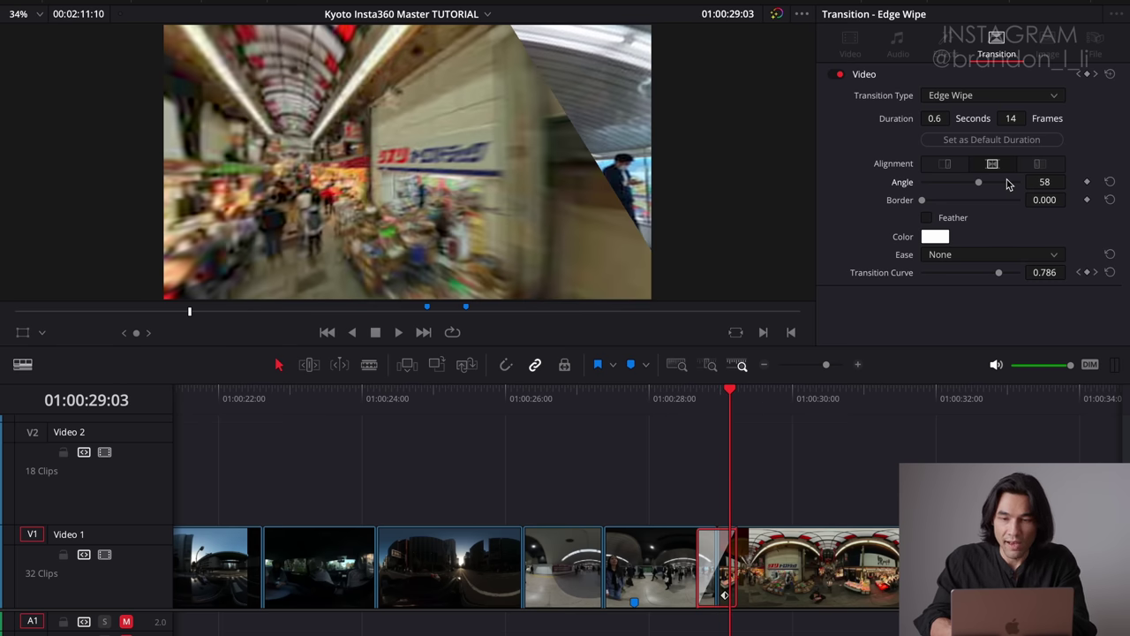
pyautogui.press('Left')
pyautogui.press('Left')
pyautogui.press('Left')
pyautogui.press('Left')
pyautogui.press('Left')
pyautogui.press('Left')
pyautogui.press('Left')
pyautogui.press('Left')
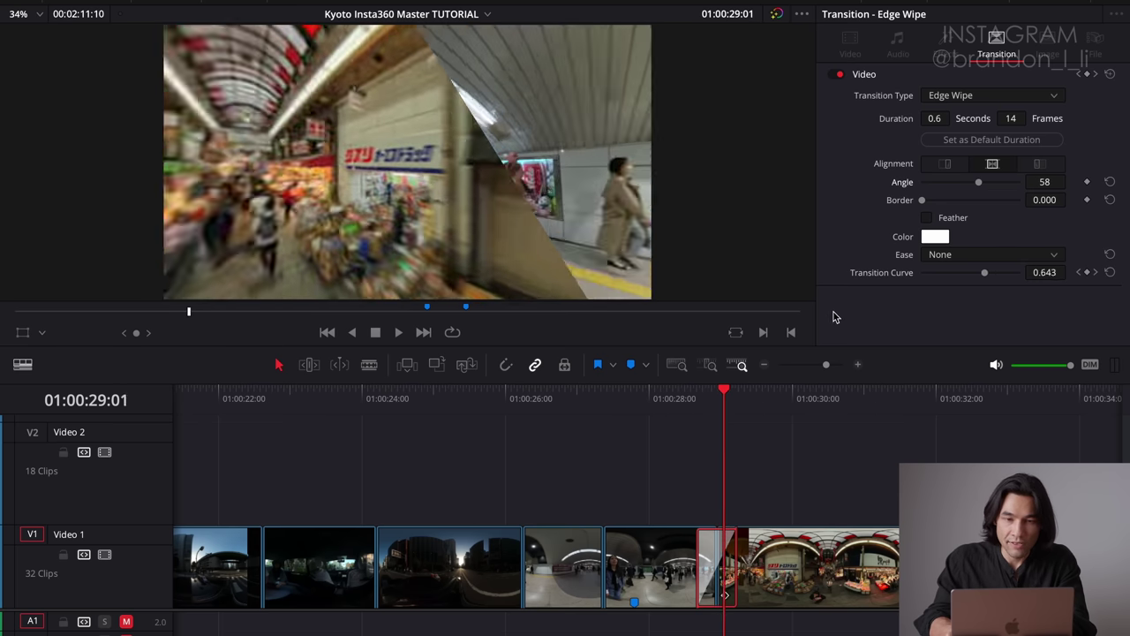
pyautogui.press('Right')
pyautogui.press('Right')
pyautogui.press('Right')
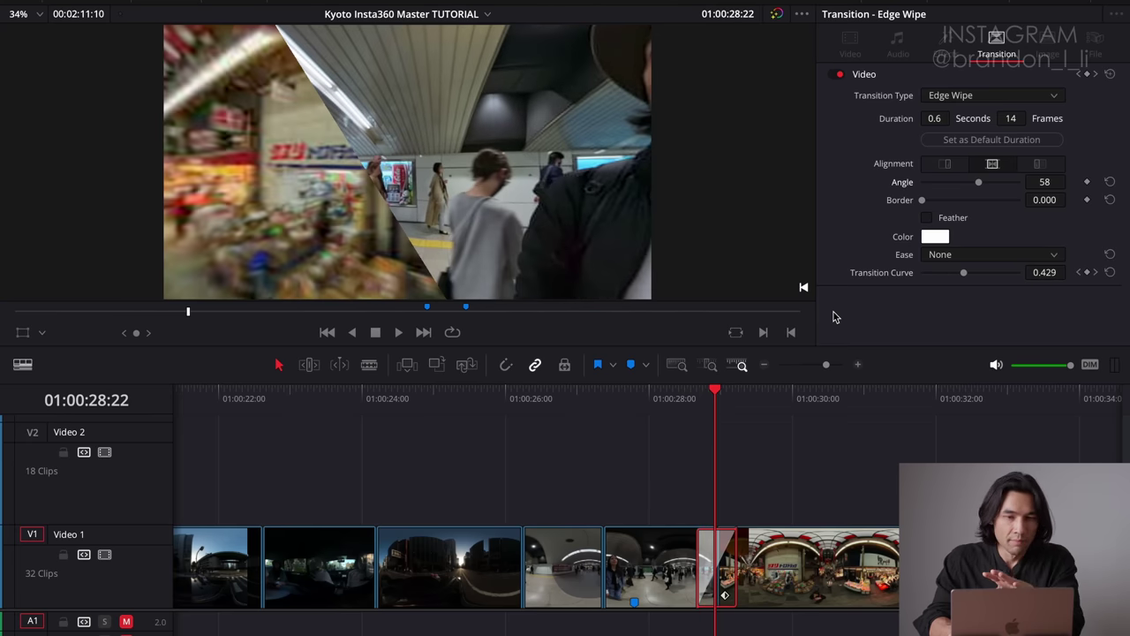
pyautogui.press('Right')
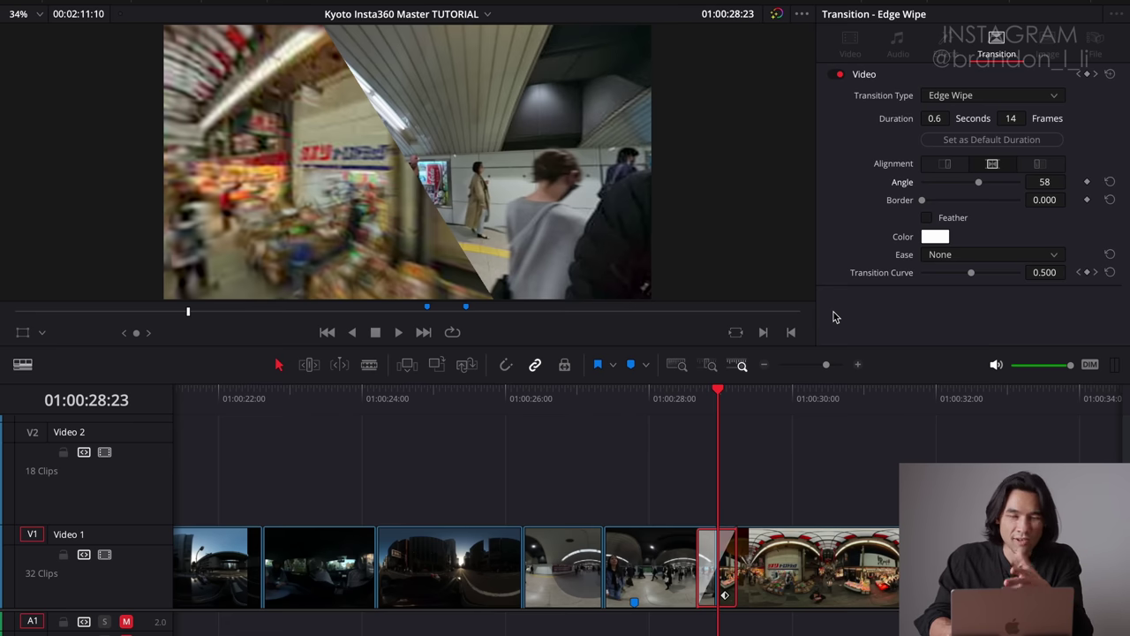
pyautogui.press('Right')
pyautogui.press('Right')
pyautogui.press('Right')
pyautogui.press('Left')
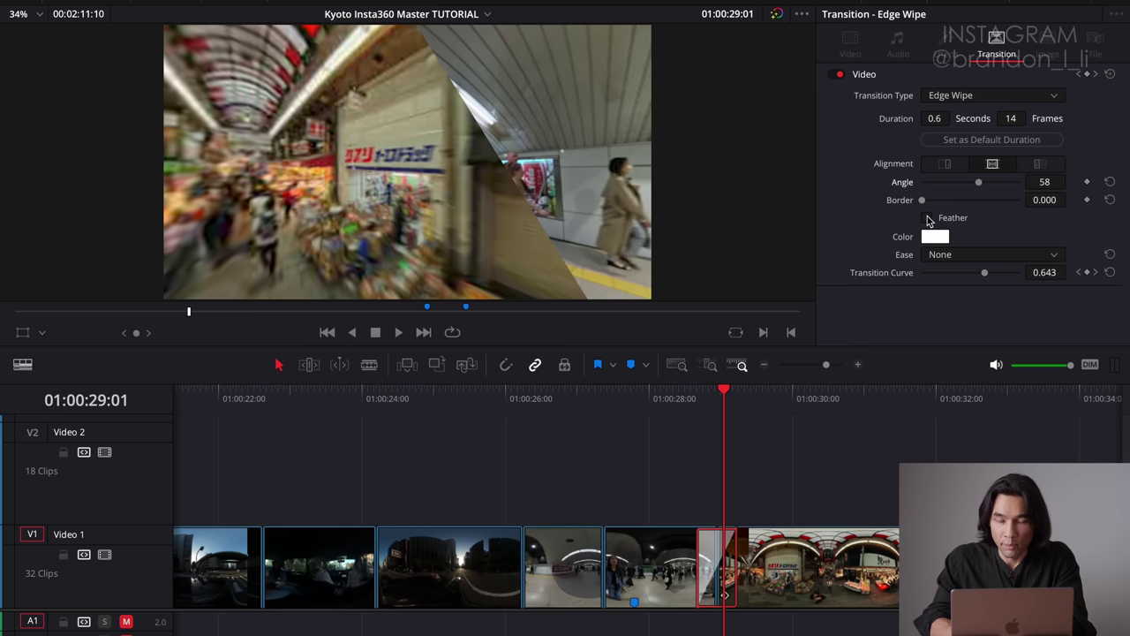
# Widen the wipe Border to 108.090, turn Feather on, and step through the softened wipe
pyautogui.moveTo(923, 200); pyautogui.dragTo(966, 203)
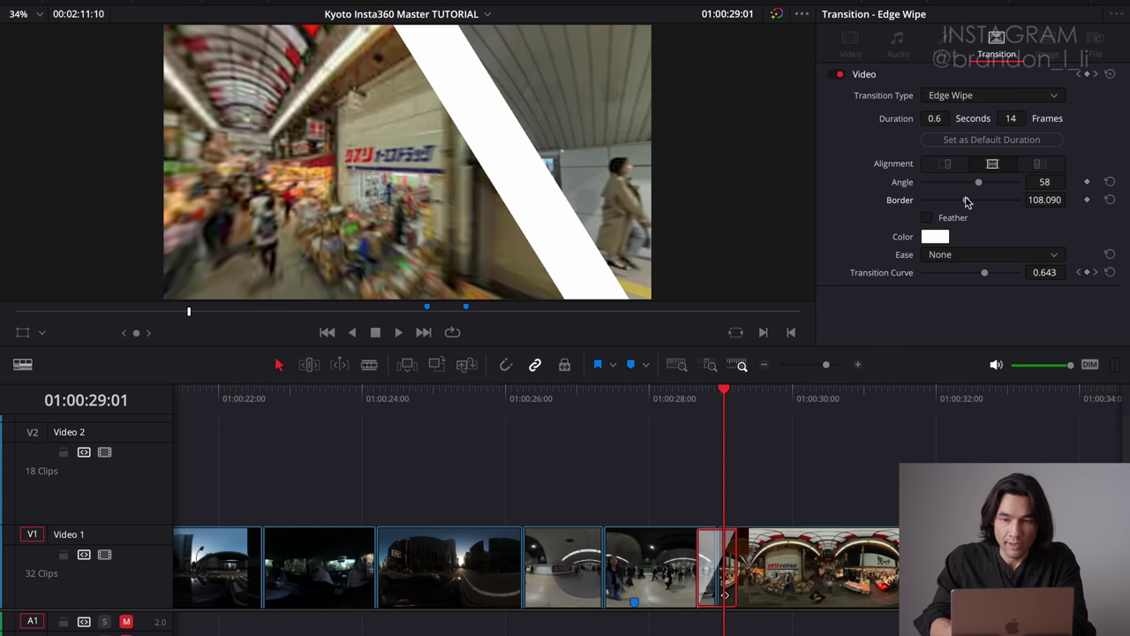
pyautogui.click(926, 218)
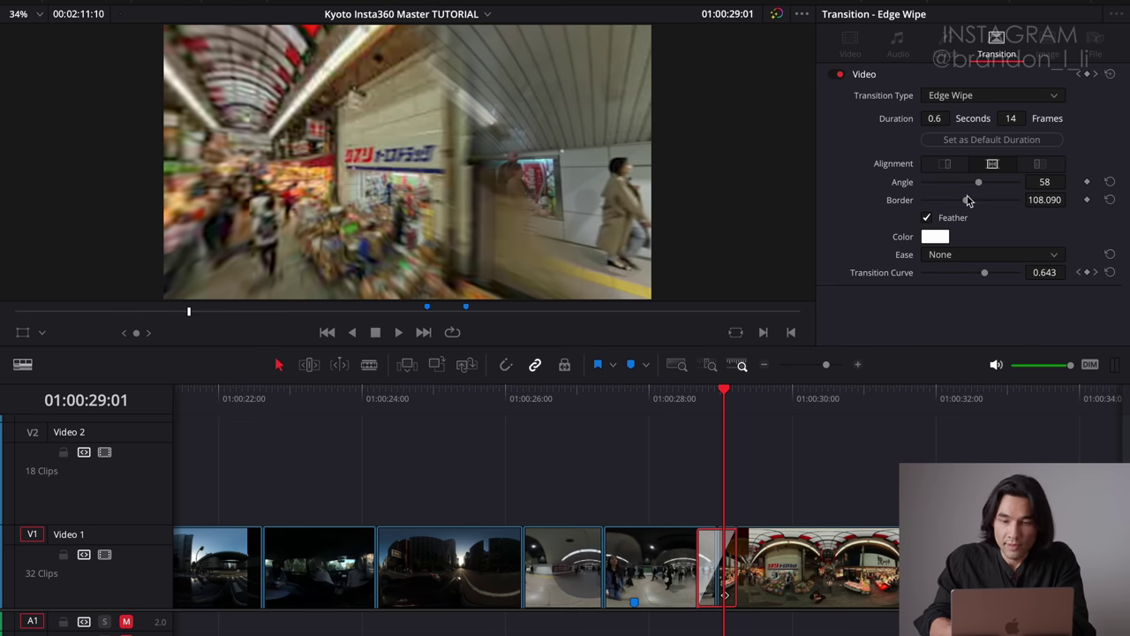
pyautogui.press('Left')
pyautogui.press('Left')
pyautogui.press('Left')
pyautogui.press('Left')
pyautogui.press('Left')
pyautogui.press('Left')
pyautogui.press('Left')
pyautogui.press('Left')
pyautogui.press('Left')
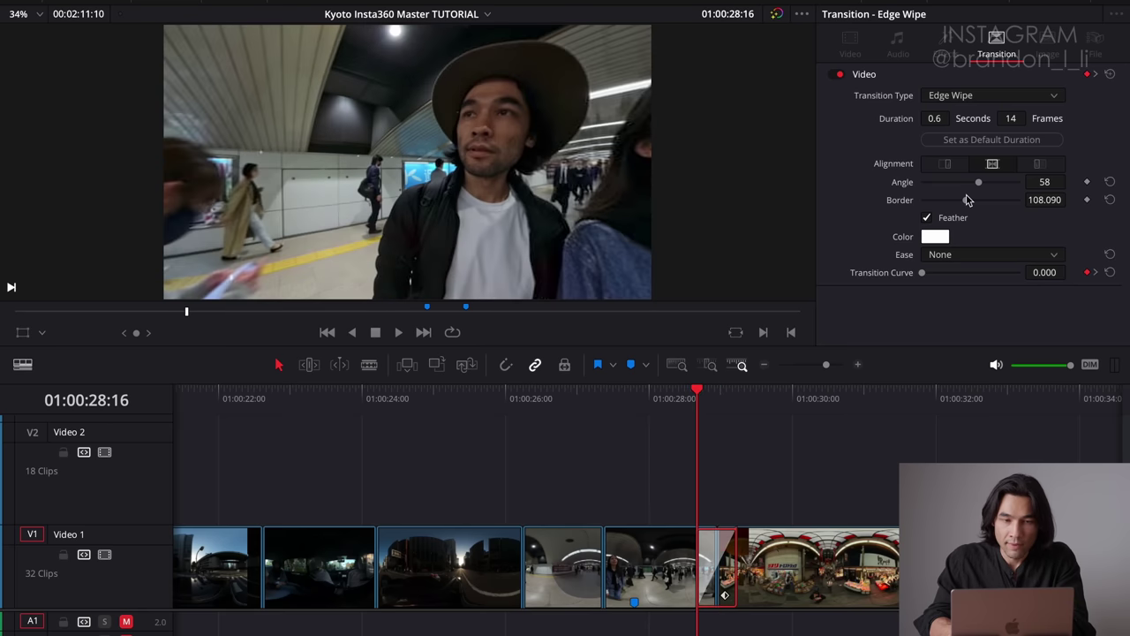
pyautogui.press('Right')
pyautogui.press('Right')
pyautogui.press('Right')
pyautogui.press('Right')
pyautogui.press('Right')
pyautogui.press('Right')
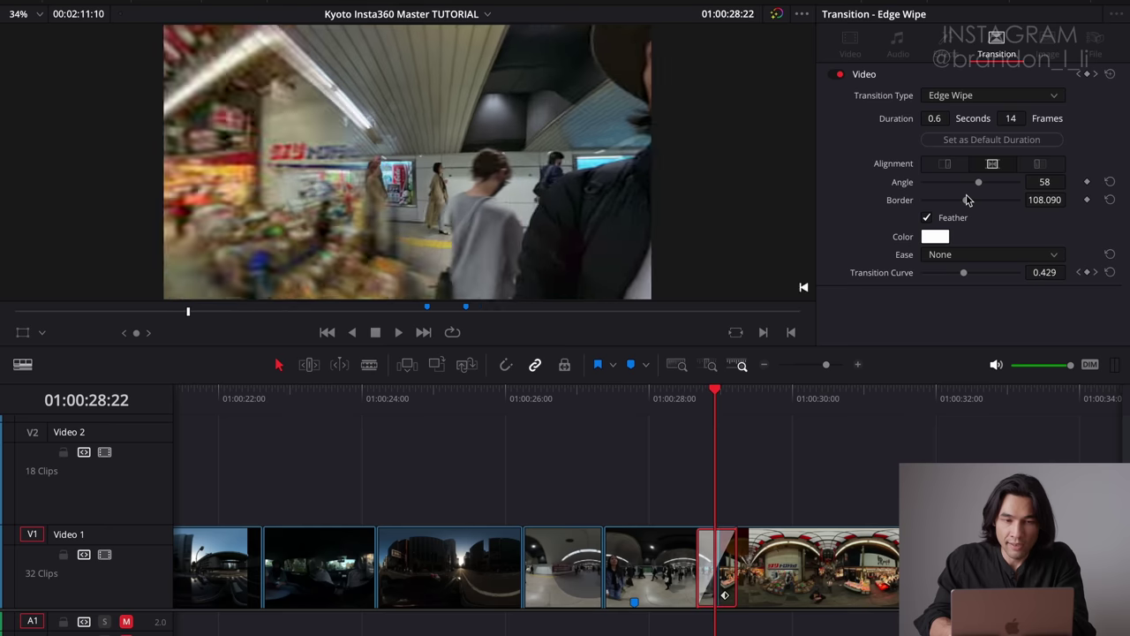
pyautogui.press('Right')
pyautogui.press('Right')
pyautogui.press('Right')
pyautogui.press('Right')
pyautogui.press('Right')
pyautogui.press('Right')
pyautogui.press('Right')
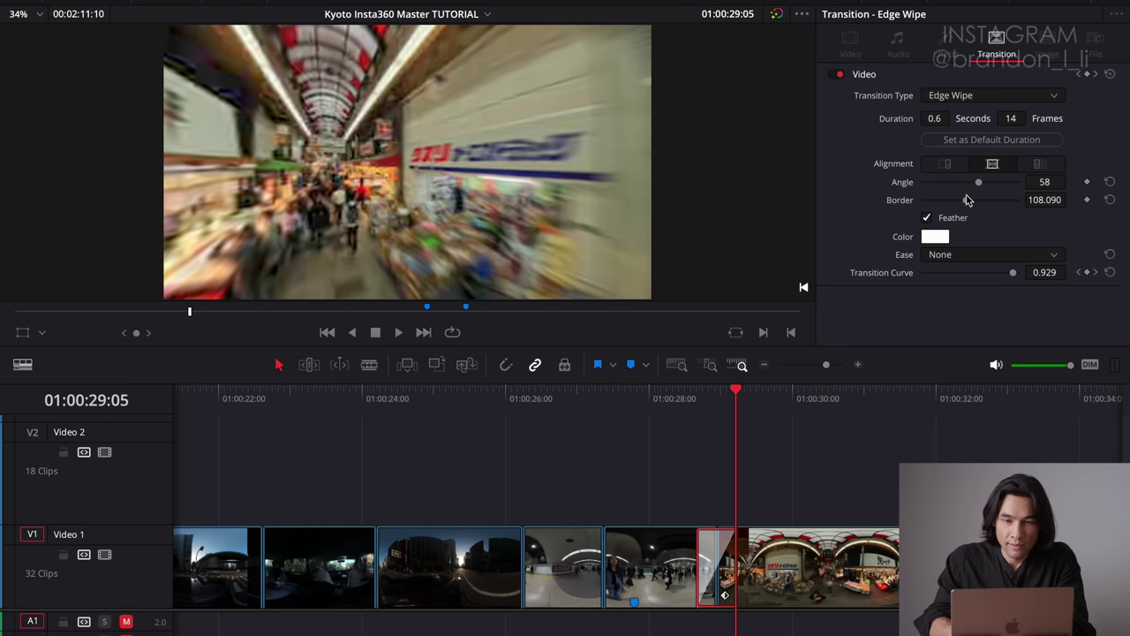
pyautogui.press('Left')
pyautogui.press('Left')
pyautogui.press('Left')
pyautogui.press('Left')
pyautogui.press('Left')
pyautogui.press('Left')
pyautogui.press('Left')
pyautogui.press('Left')
pyautogui.press('Left')
pyautogui.press('Right')
pyautogui.press('Right')
pyautogui.press('Right')
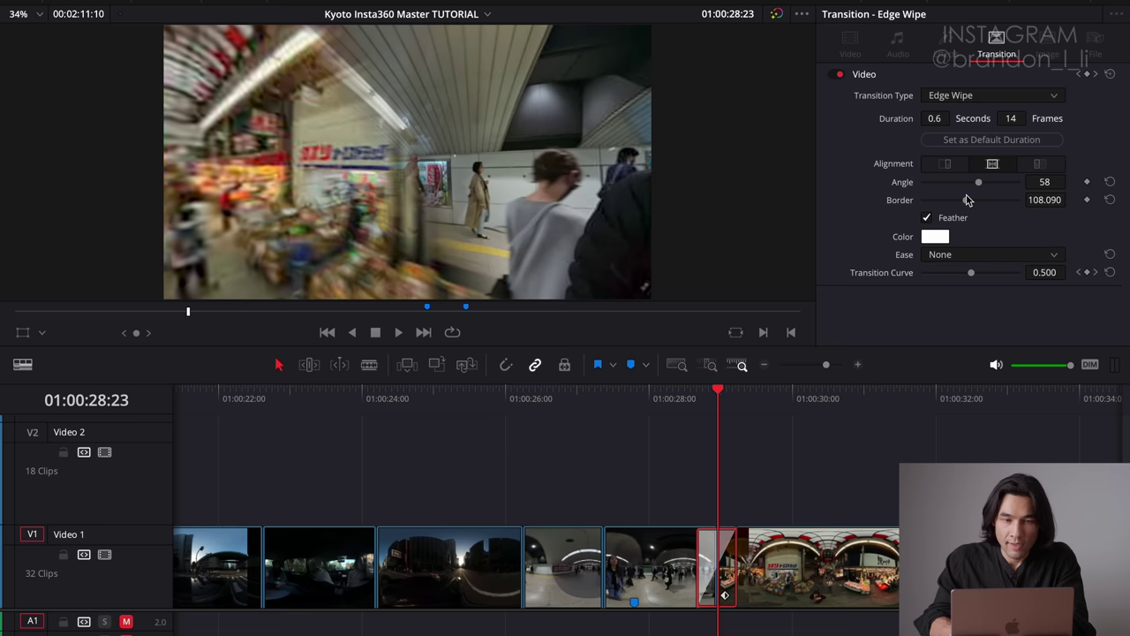
pyautogui.press('Right')
pyautogui.press('Right')
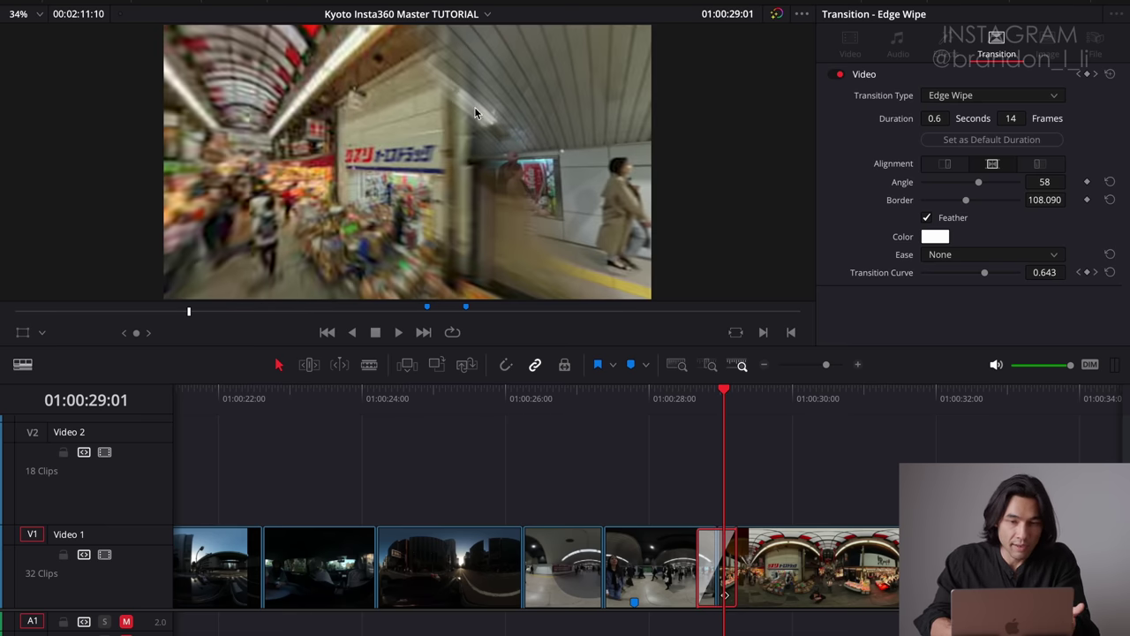
# Play the wipe twice from just before the transition into the market
pyautogui.click(672, 452)
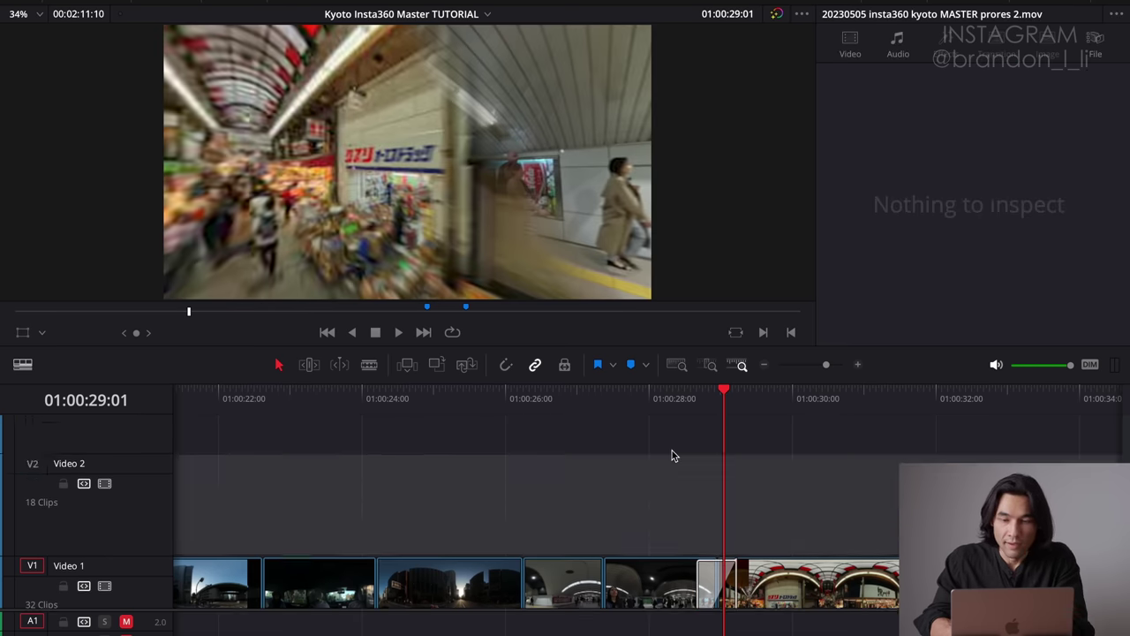
pyautogui.scroll(3, 674, 455)
pyautogui.scroll(-3, 672, 455)
pyautogui.click(648, 408)
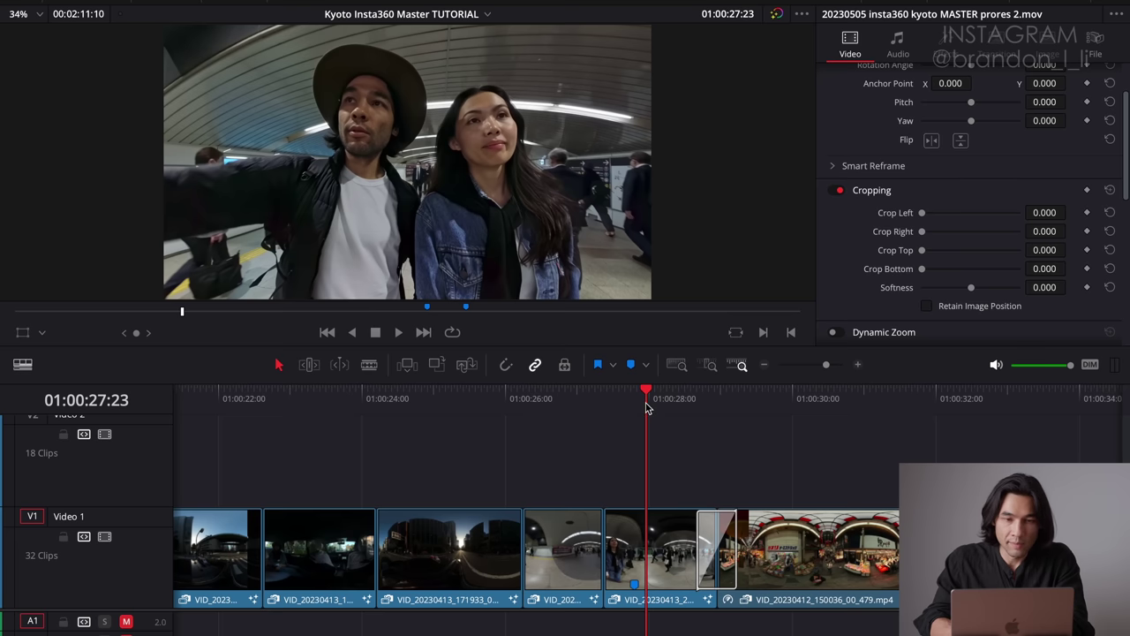
pyautogui.press('space')
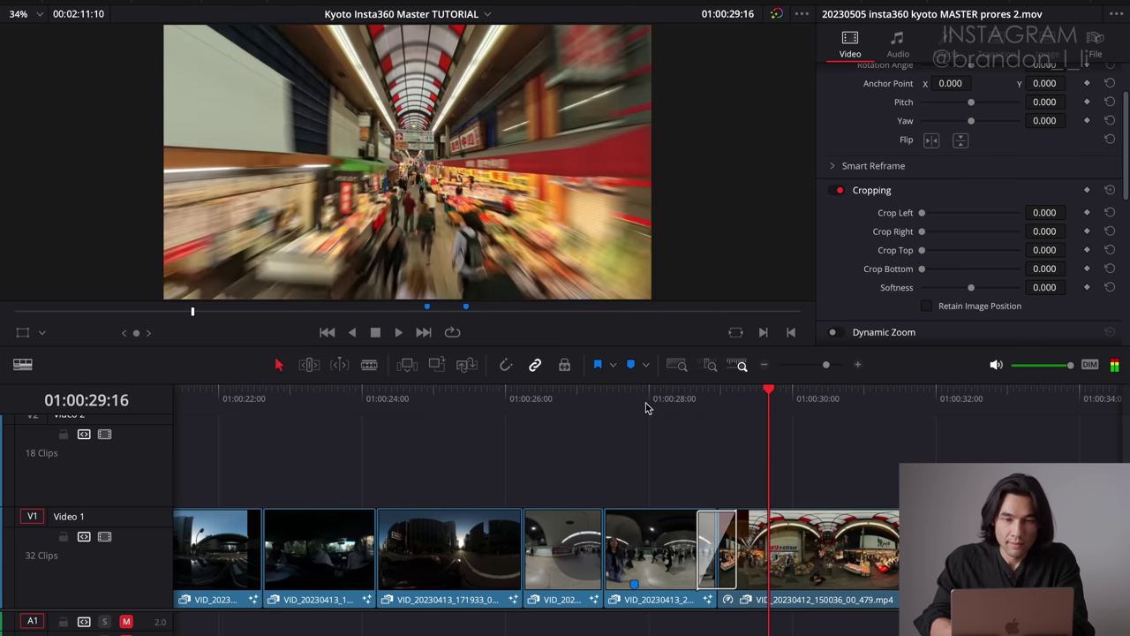
pyautogui.click(646, 408)
pyautogui.press('space')
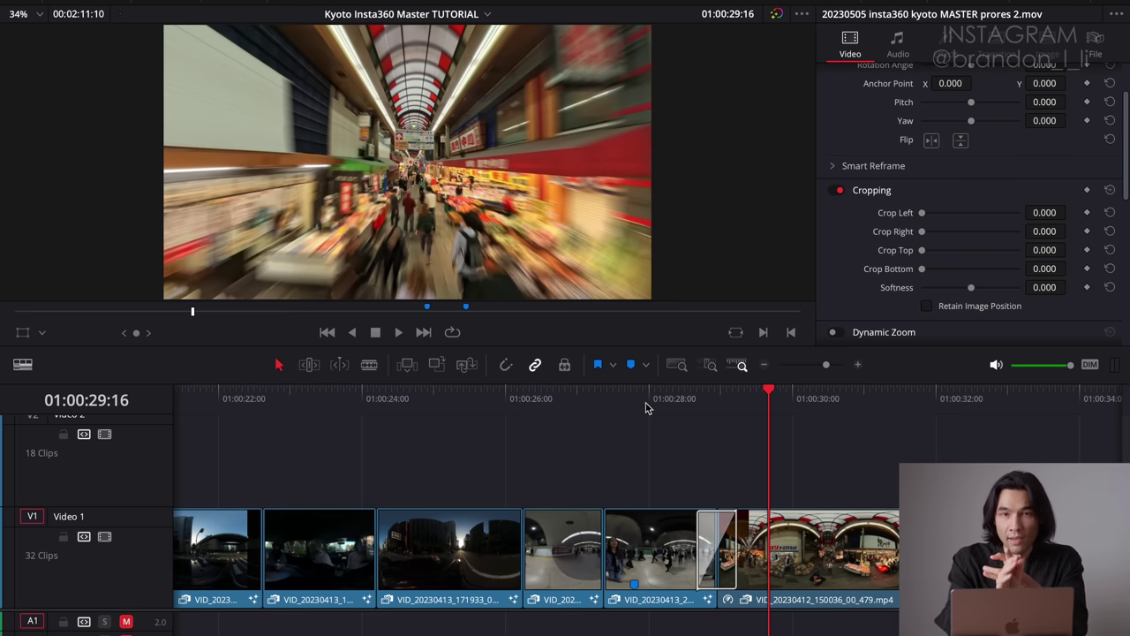
# Select the edge wipe to show its settings and play it again
pyautogui.click(709, 397)
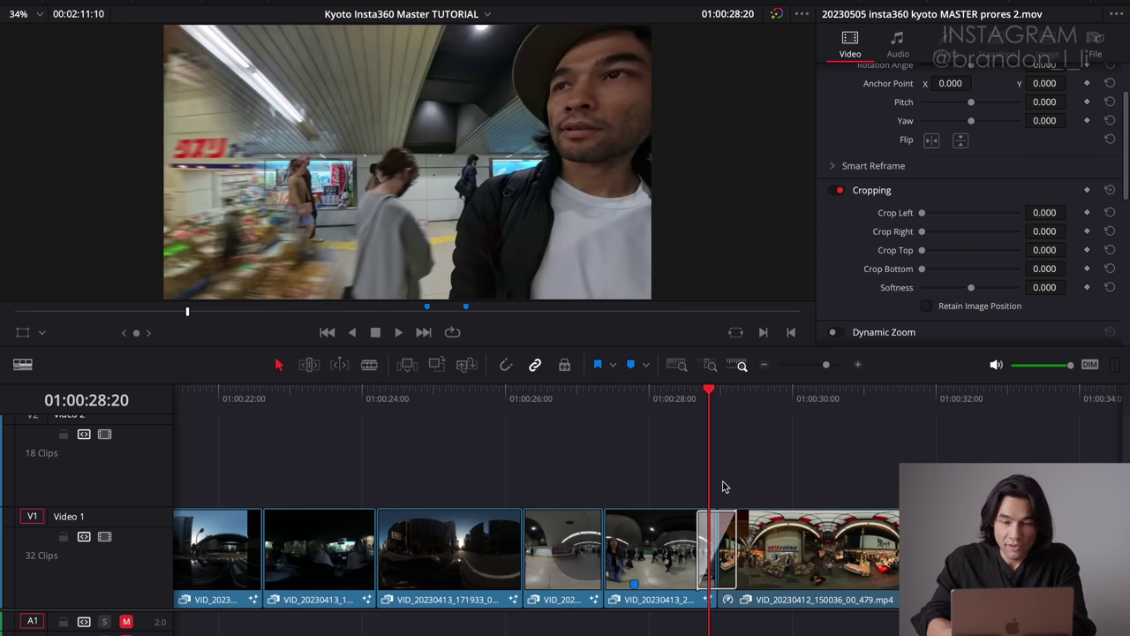
pyautogui.click(730, 565)
pyautogui.press('space')
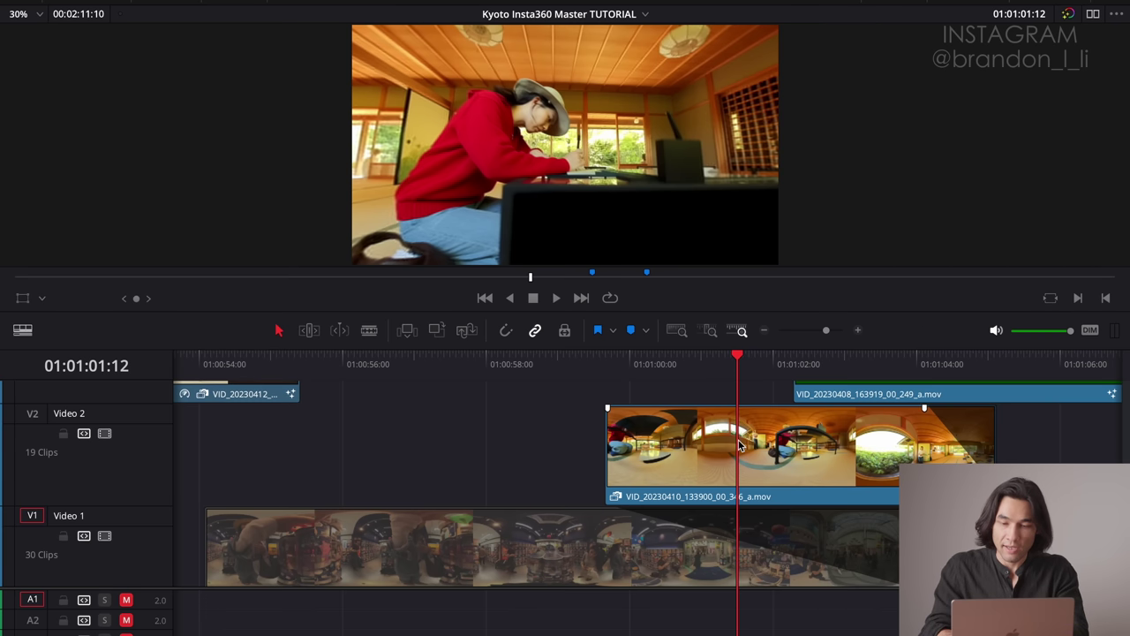
# Move the playhead slightly earlier in the tatami-room clip, to 01:01:00:13
pyautogui.moveTo(737, 357); pyautogui.dragTo(668, 388)
pyautogui.click(630, 555)
pyautogui.press('d')
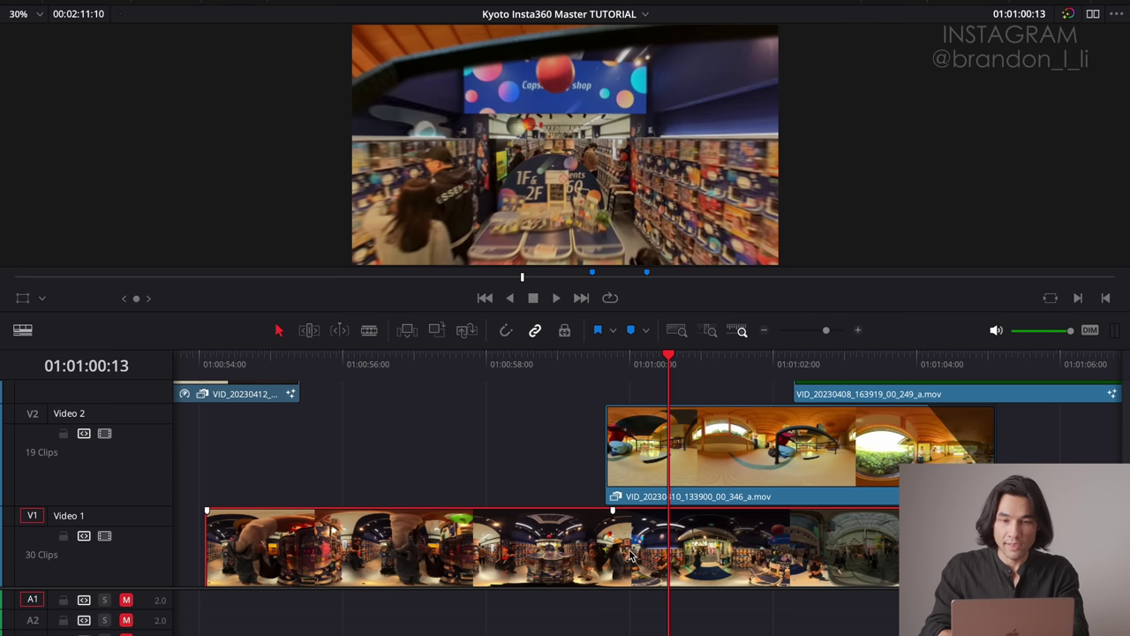
pyautogui.press('d')
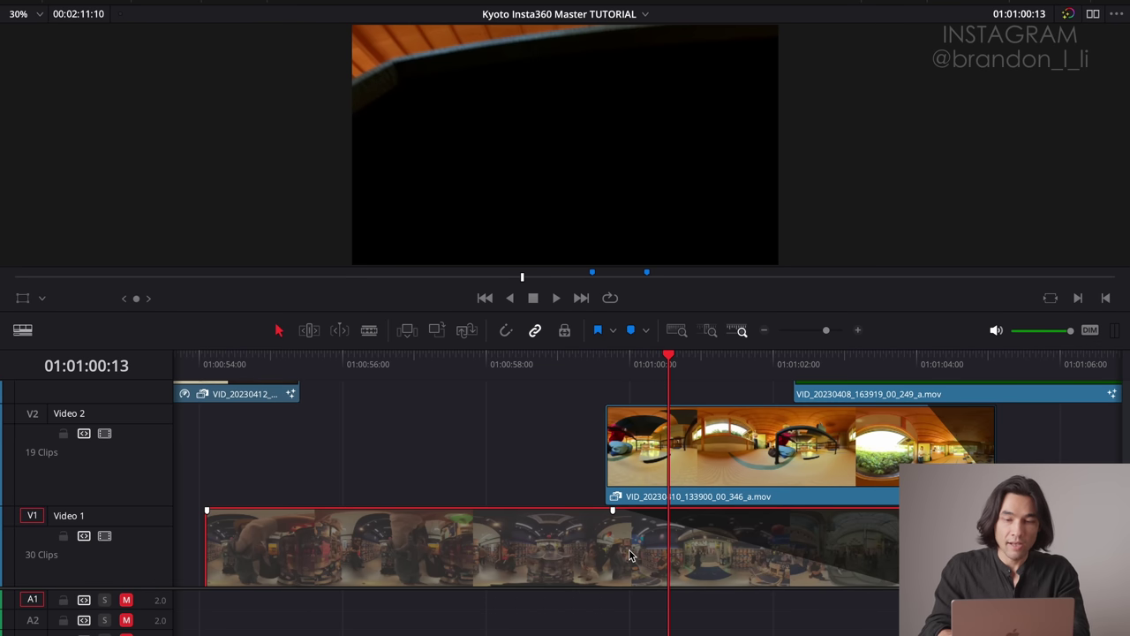
pyautogui.press('d')
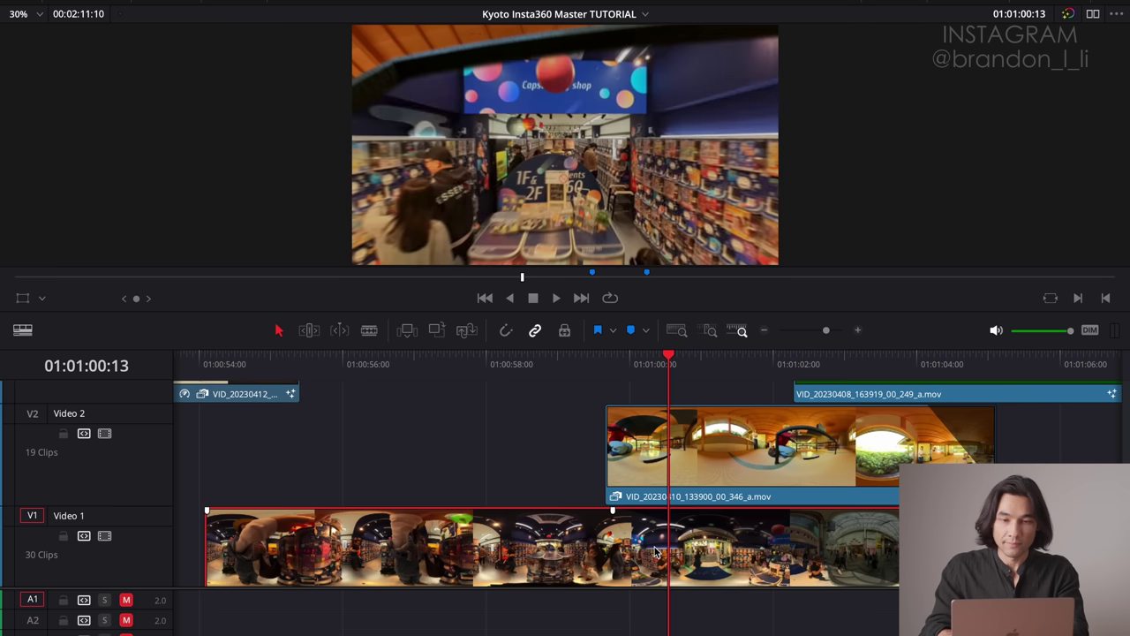
pyautogui.press('d')
pyautogui.press('d')
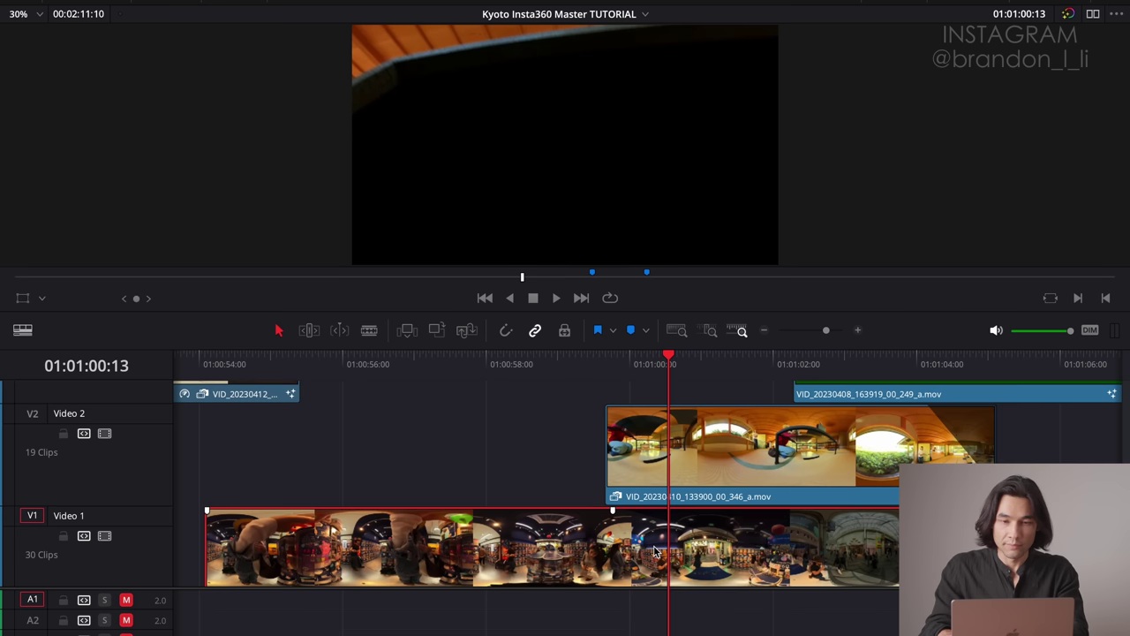
pyautogui.press('d')
pyautogui.press('d')
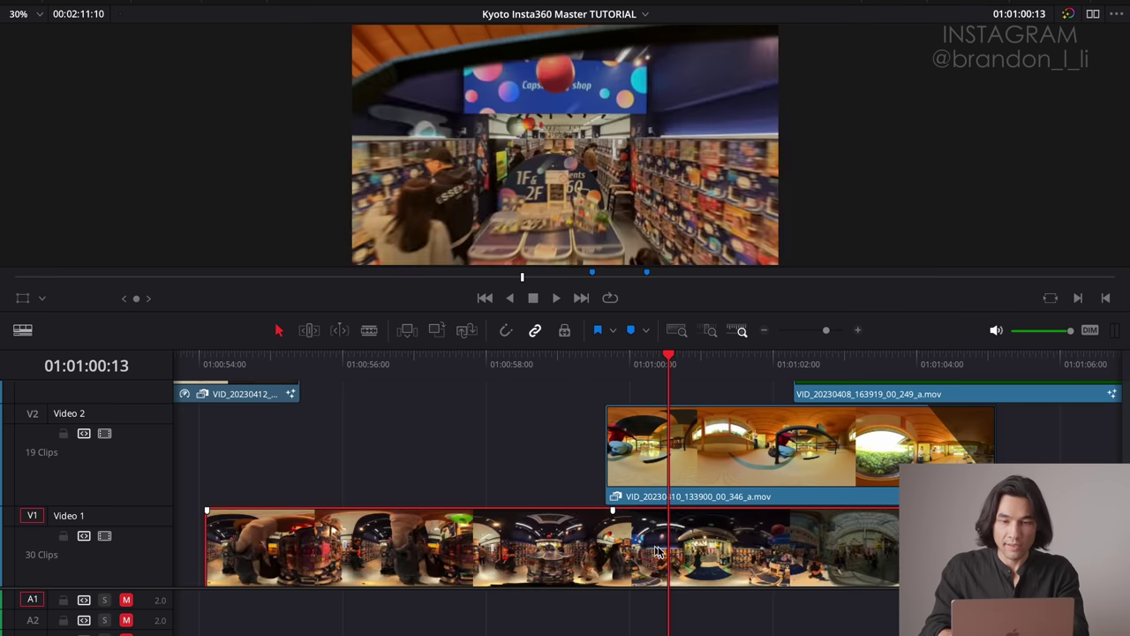
pyautogui.moveTo(655, 552); pyautogui.dragTo(747, 574)
pyautogui.hotkey('shift', '.')
pyautogui.hotkey('shift', '.')
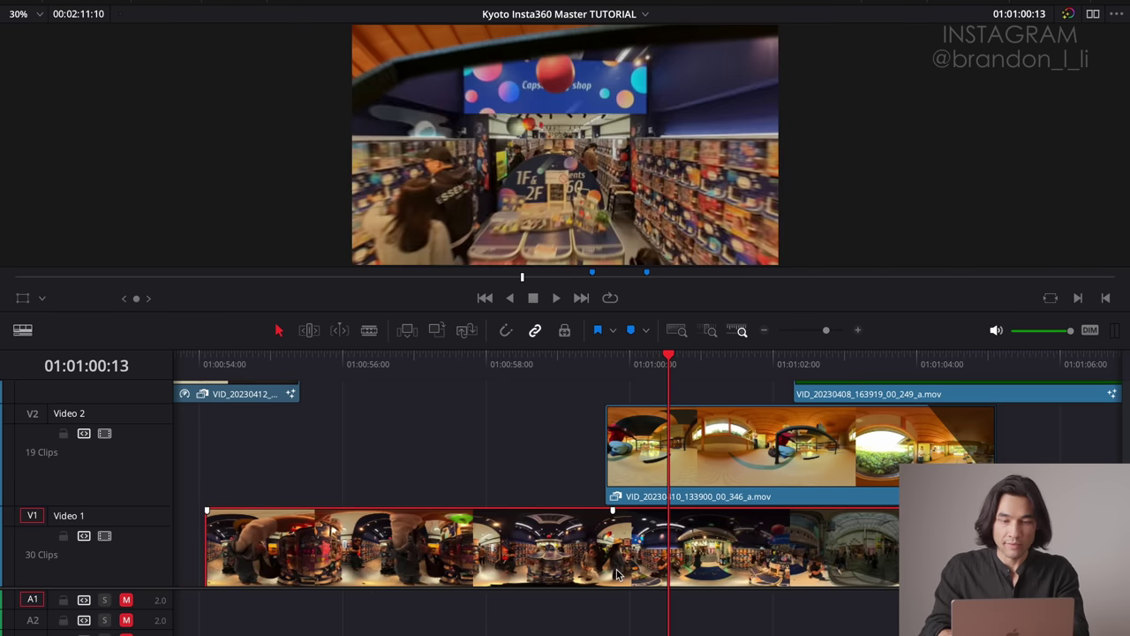
pyautogui.press('Up')
pyautogui.click(641, 433)
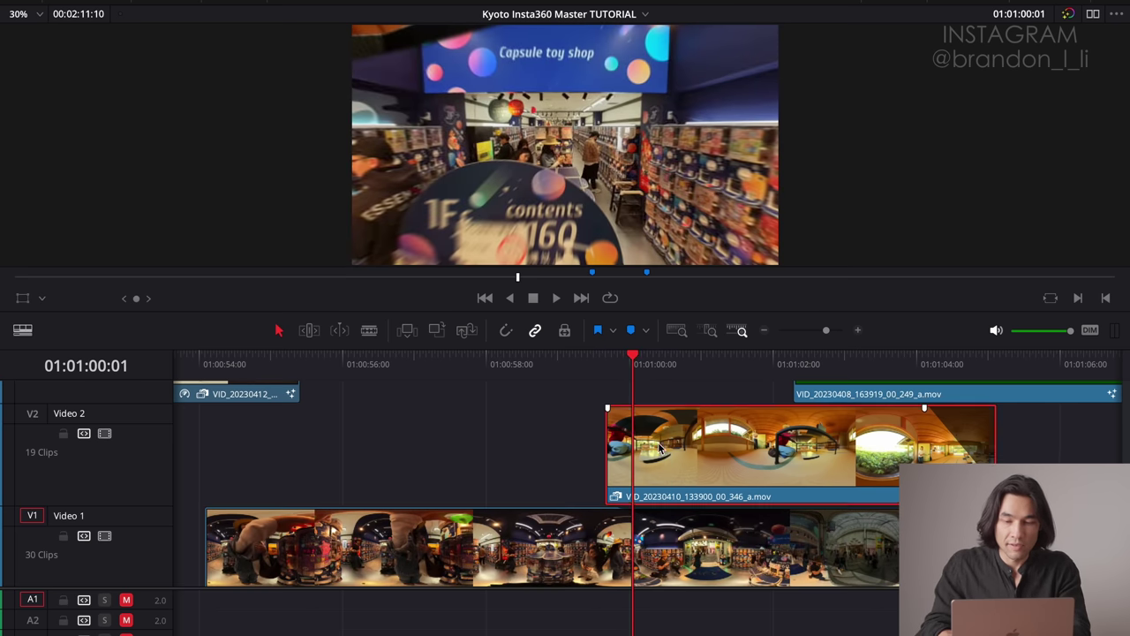
pyautogui.press('d')
pyautogui.press('space')
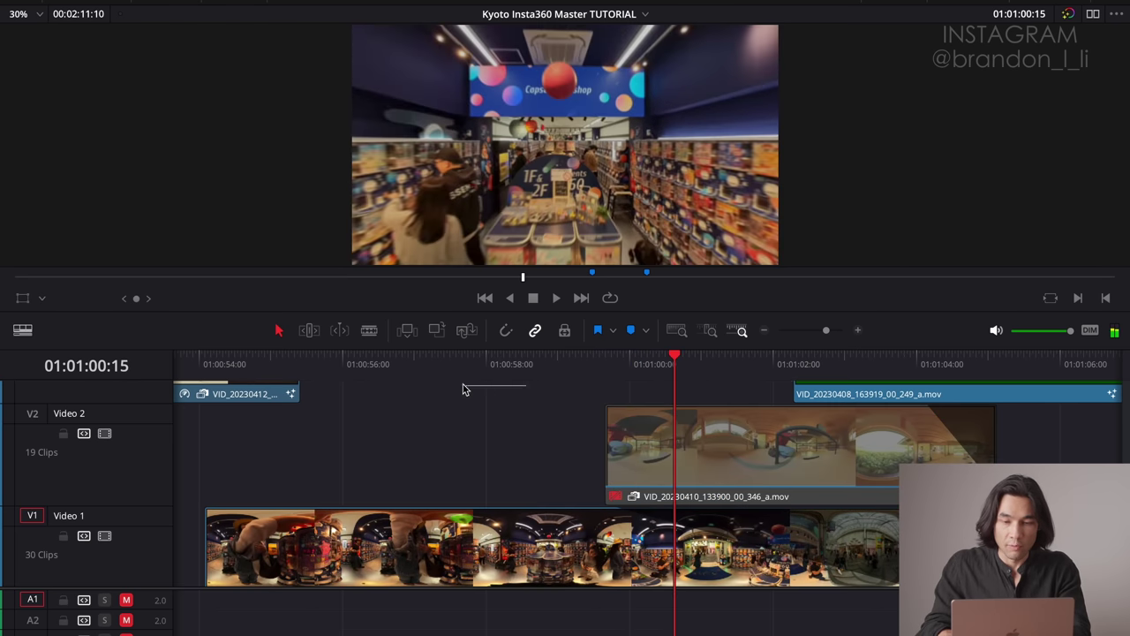
pyautogui.click(474, 382)
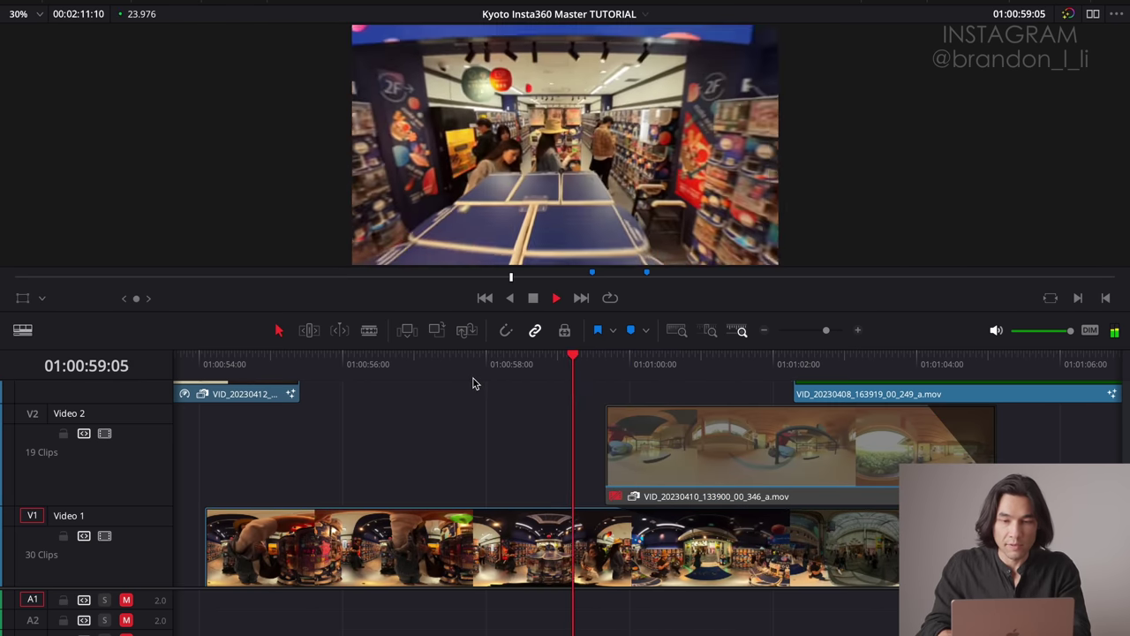
pyautogui.click(436, 376)
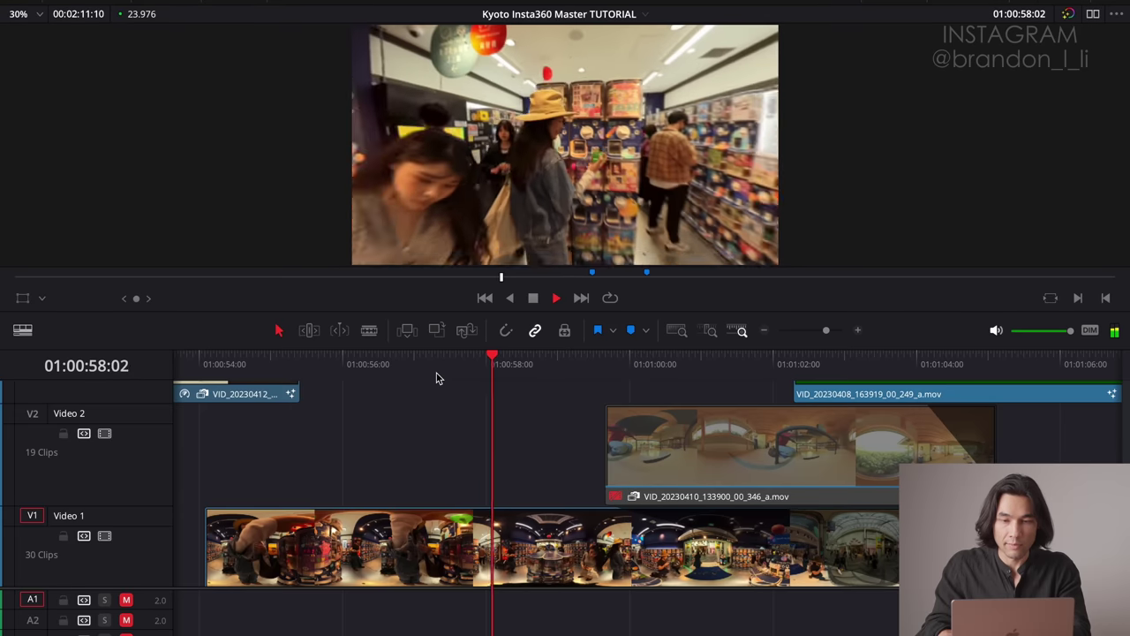
pyautogui.press('space')
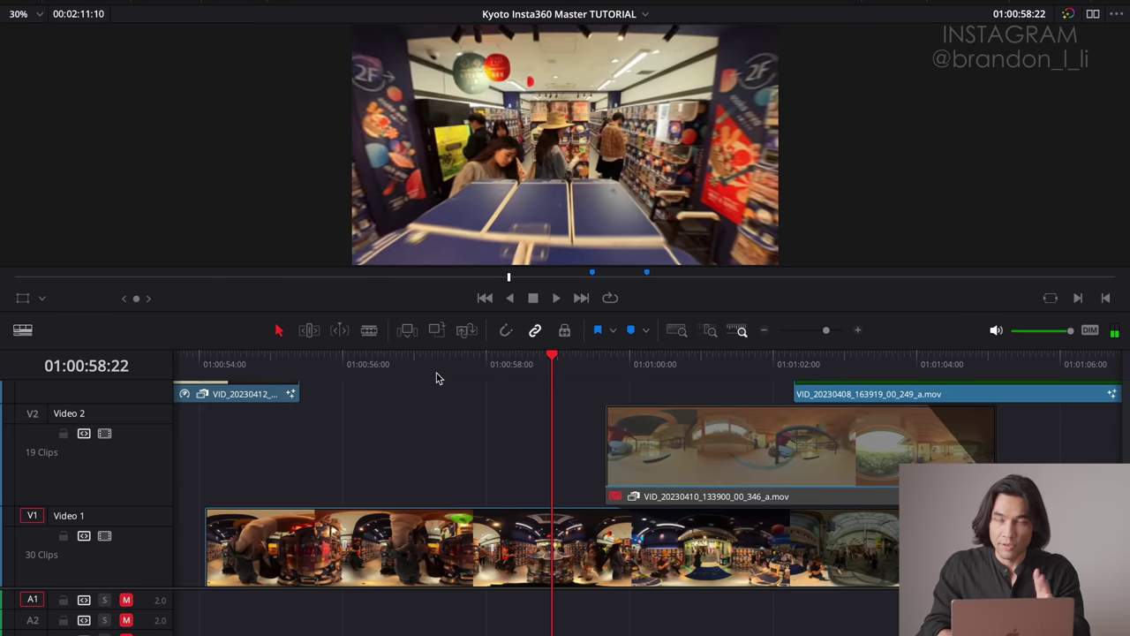
pyautogui.click(609, 543)
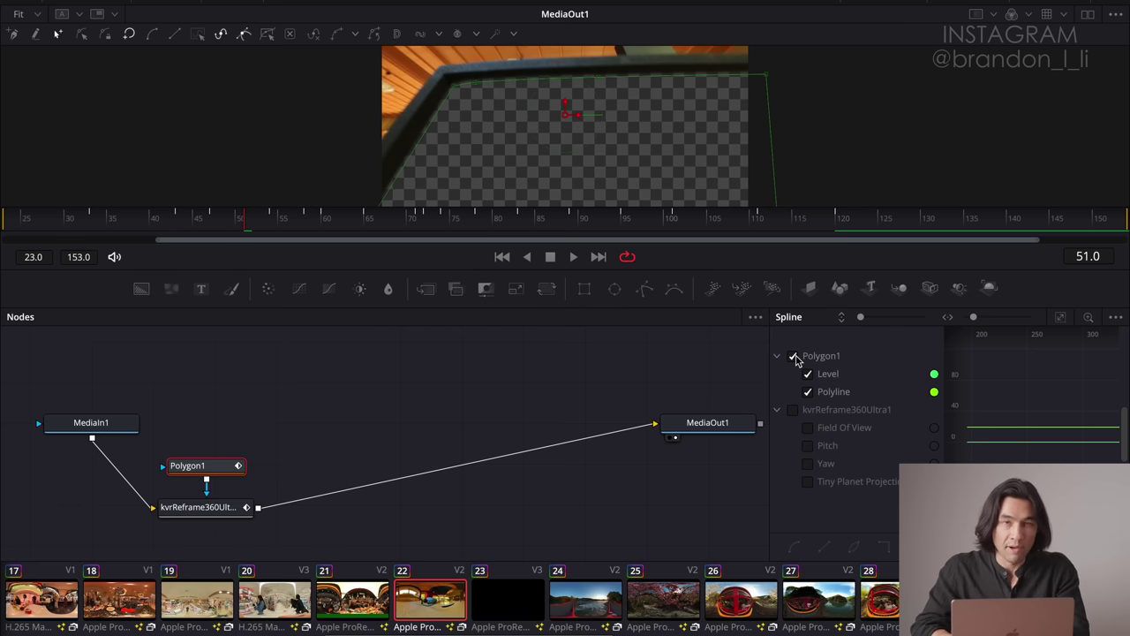
# Delete Polygon1 and add a new polygon, then undo its first mask connection
pyautogui.press('Delete')
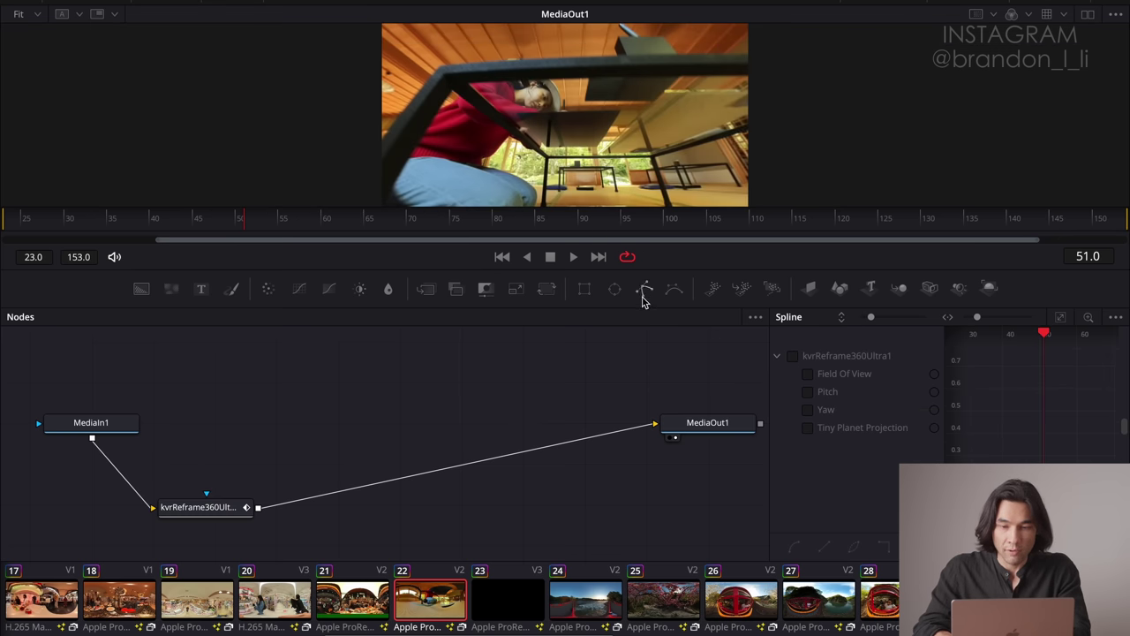
pyautogui.moveTo(643, 300); pyautogui.dragTo(232, 452)
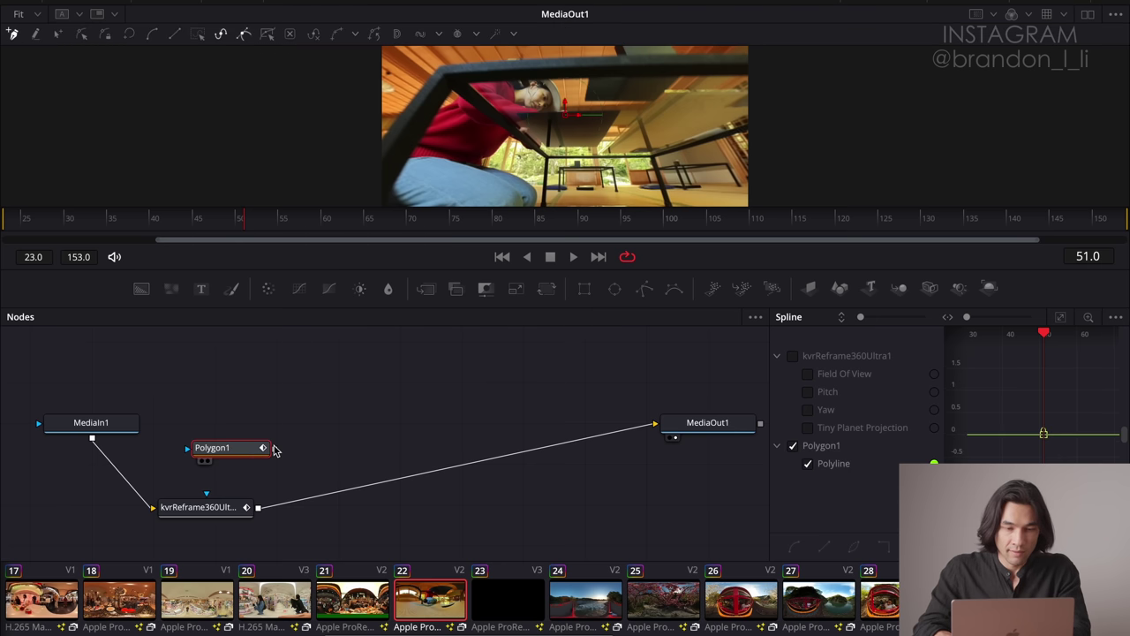
pyautogui.click(477, 120)
pyautogui.click(477, 172)
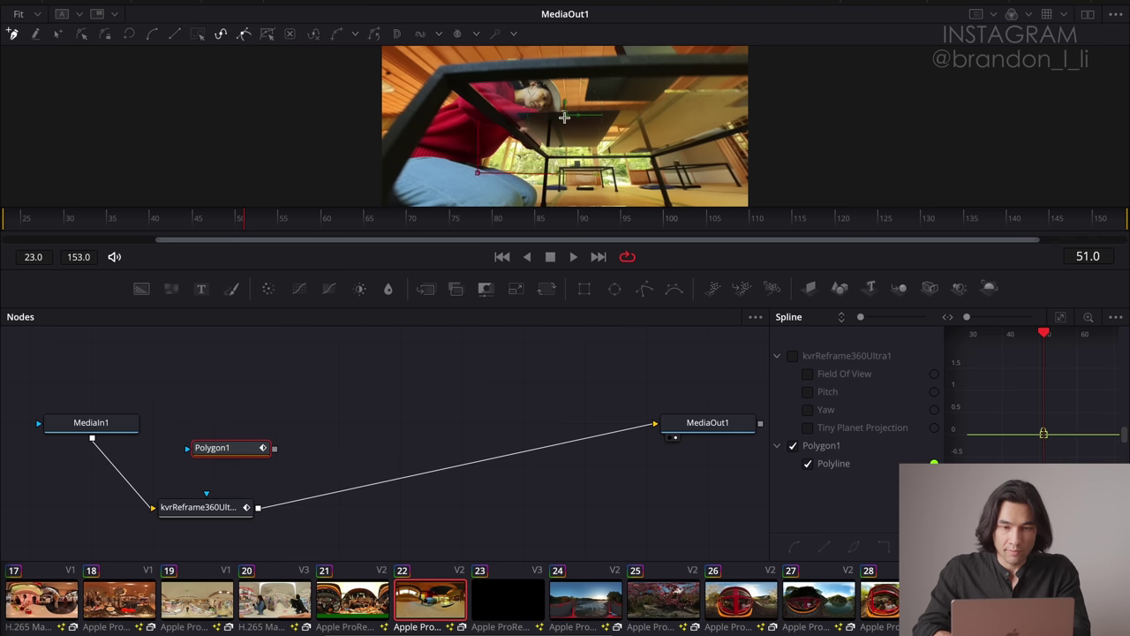
pyautogui.click(477, 121)
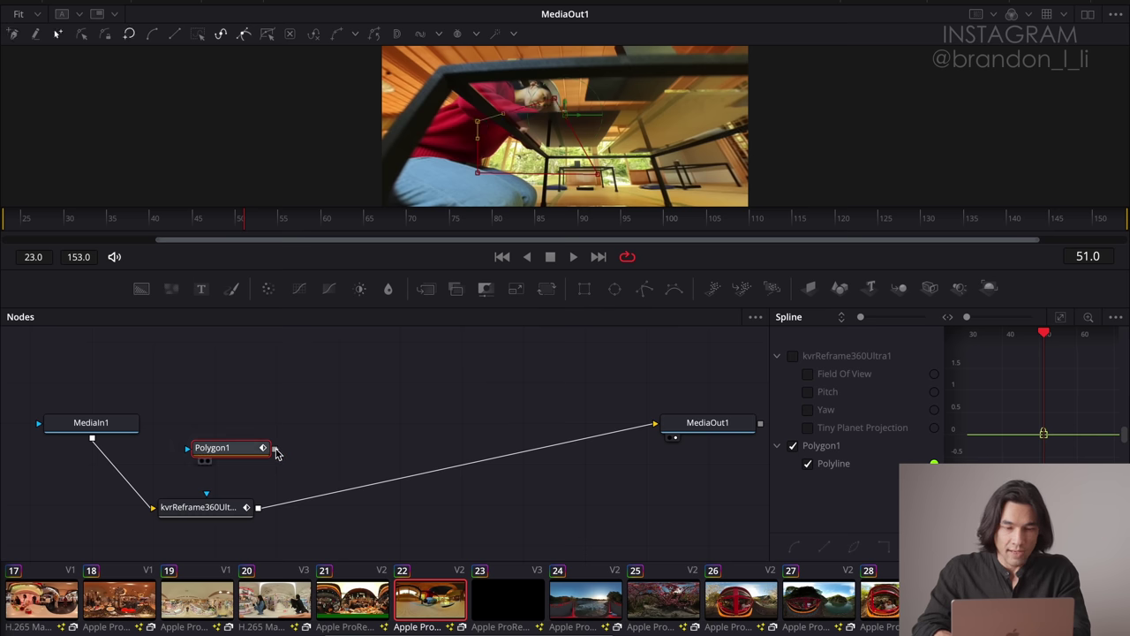
pyautogui.moveTo(276, 452); pyautogui.dragTo(206, 501)
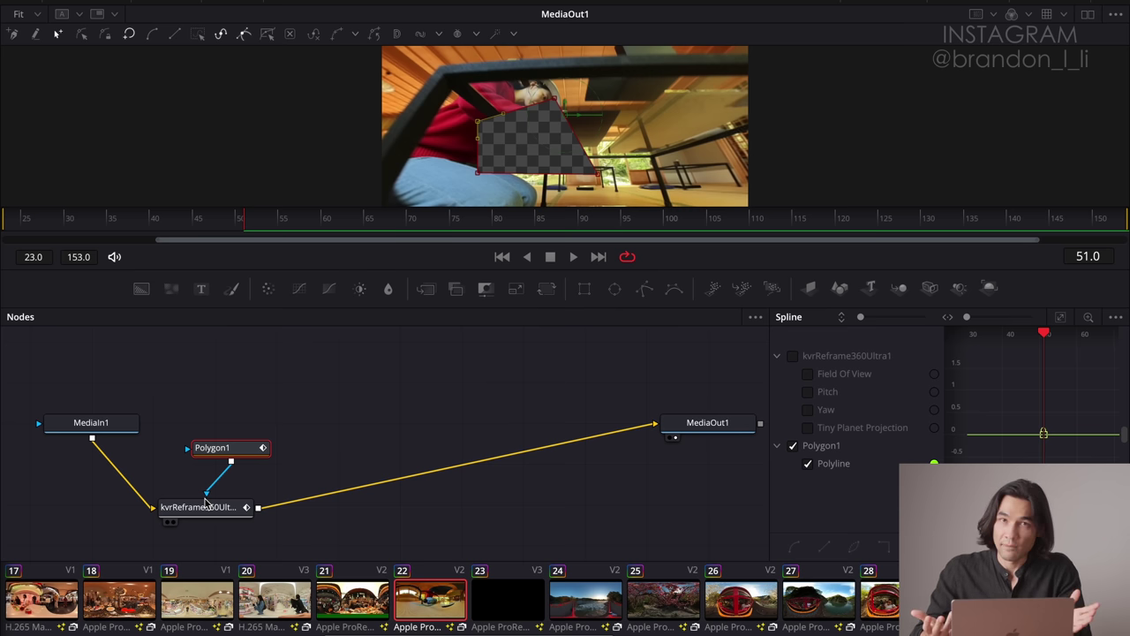
pyautogui.hotkey('ctrl', 'z')
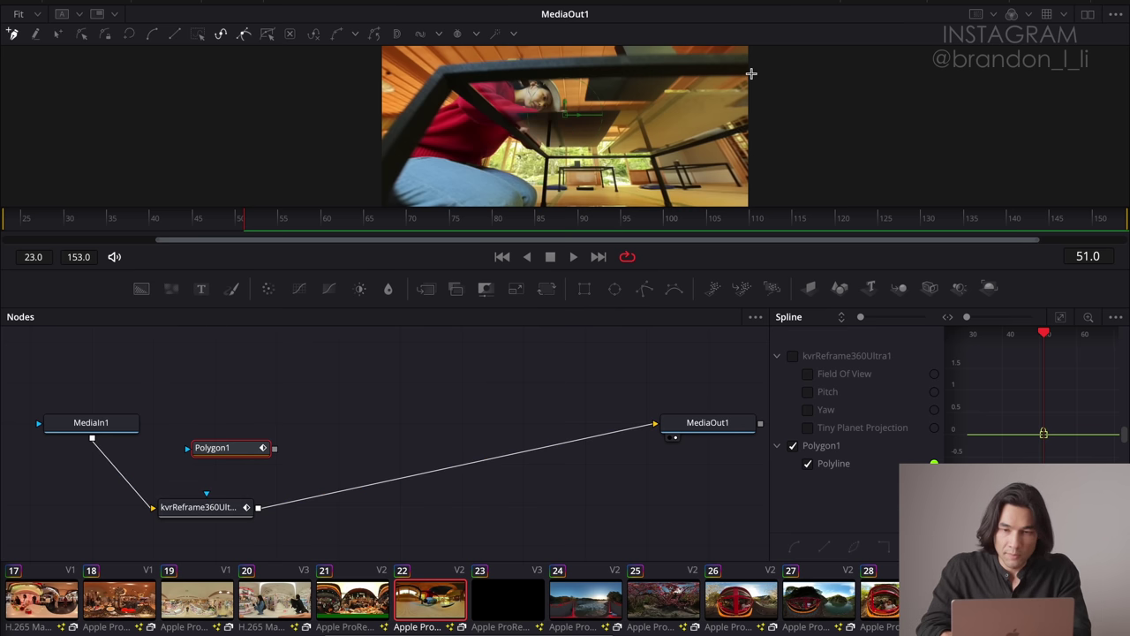
# Trace mask points along the table edge and wire the polygon to kvrReframe360's mask input
pyautogui.click(754, 74)
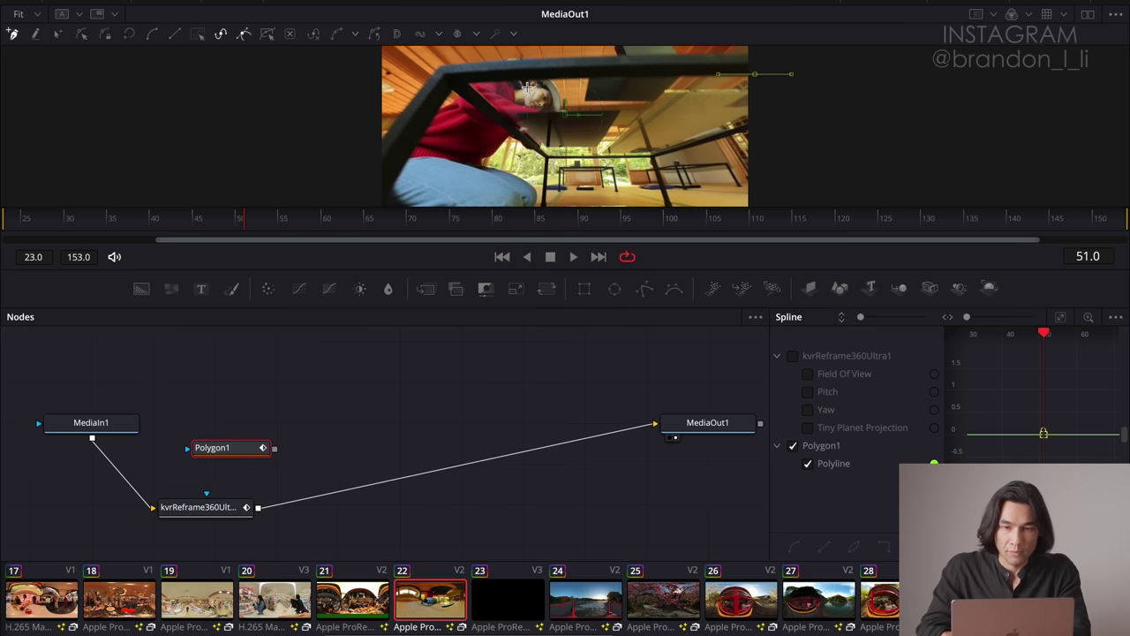
pyautogui.click(453, 86)
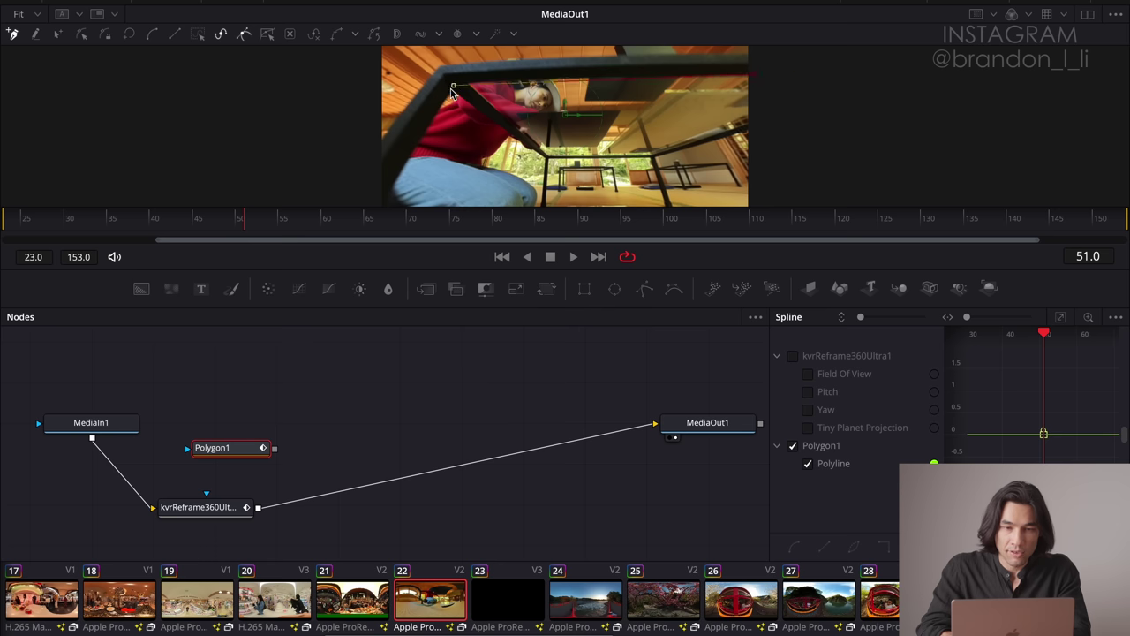
pyautogui.click(376, 204)
pyautogui.scroll(-3, 375, 203)
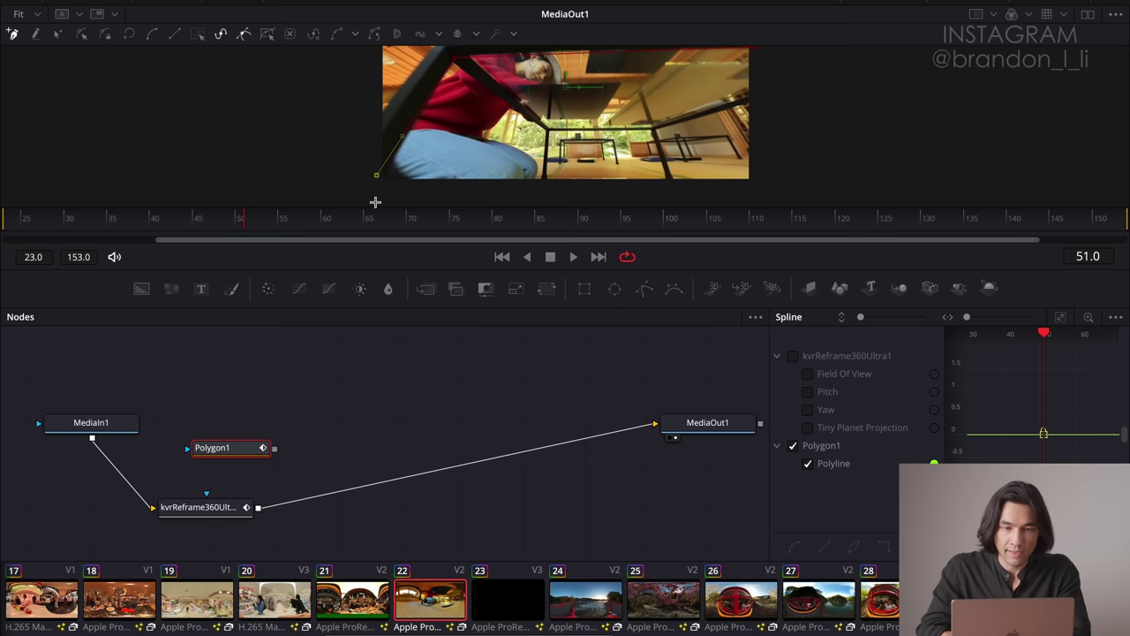
pyautogui.scroll(-1, 377, 201)
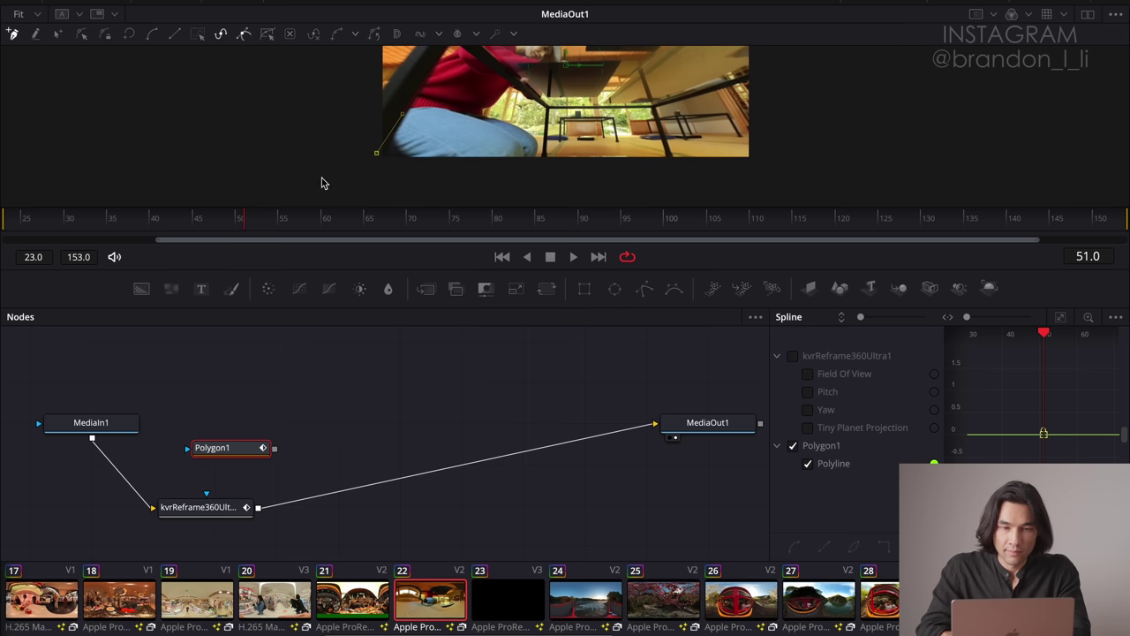
pyautogui.scroll(-2, 757, 101)
pyautogui.click(758, 98)
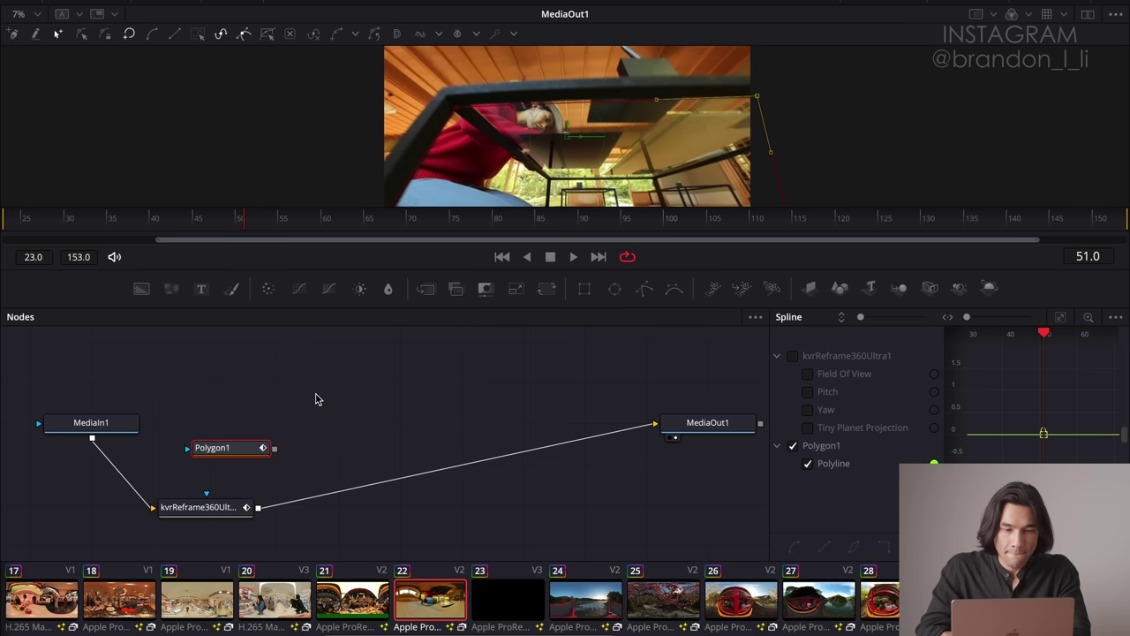
pyautogui.moveTo(275, 452); pyautogui.dragTo(206, 509)
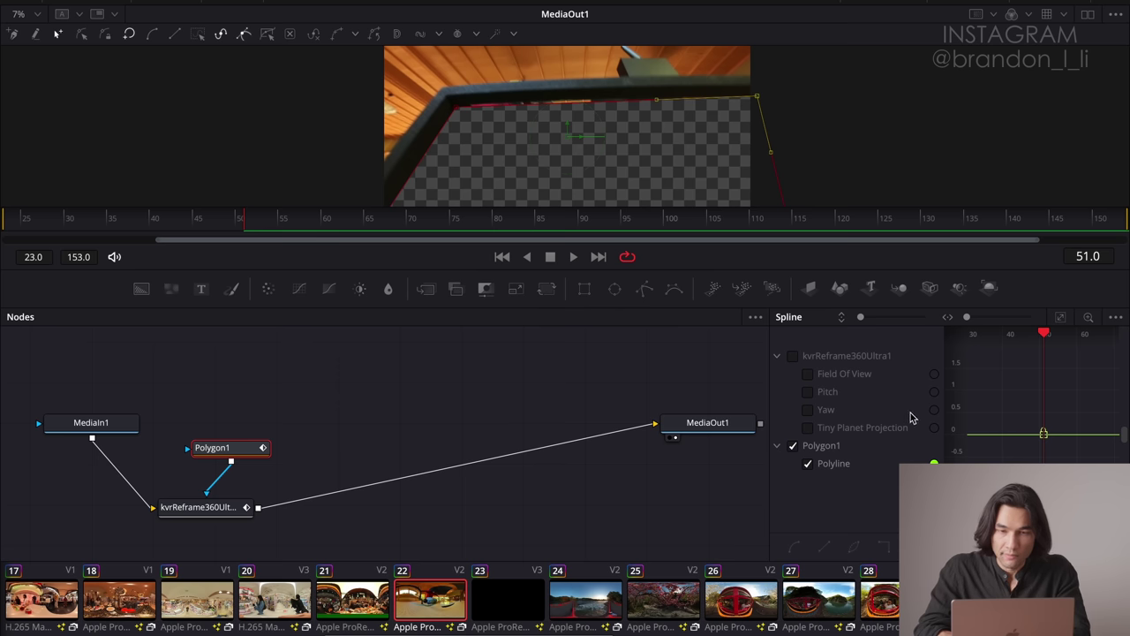
# At frame 57, move the mask points to follow the table edge
pyautogui.press('space')
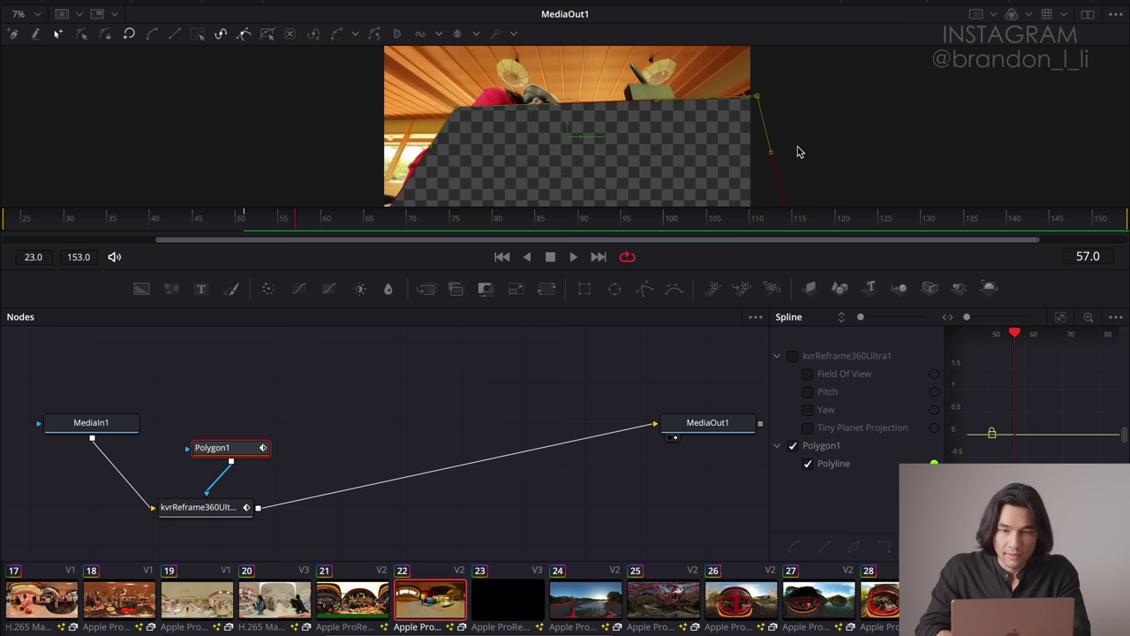
pyautogui.moveTo(755, 100); pyautogui.dragTo(781, 138)
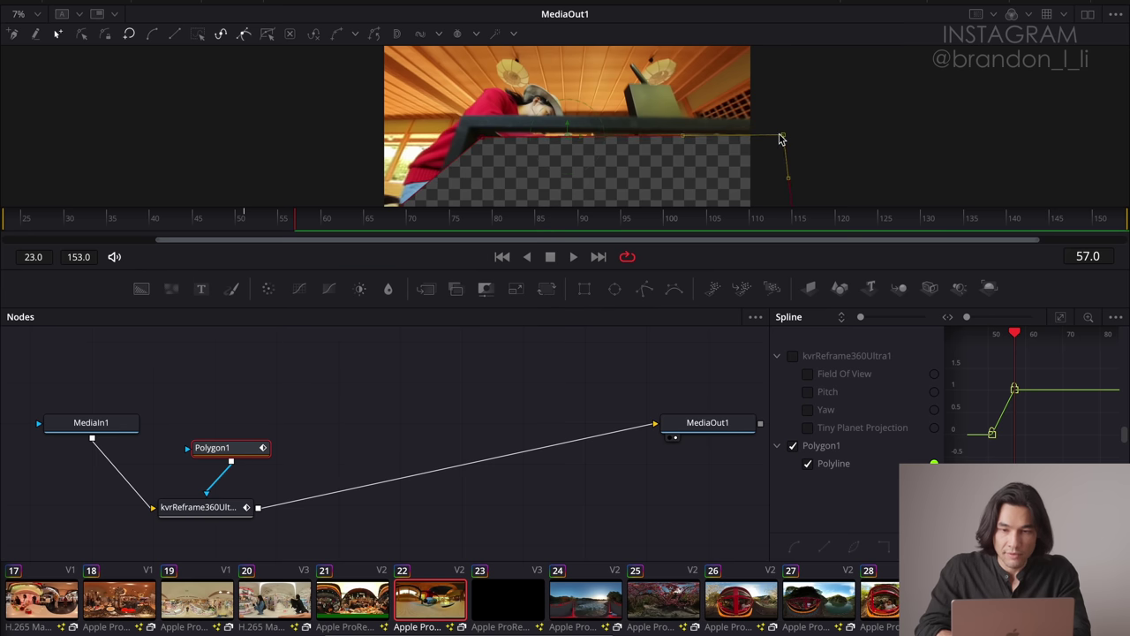
pyautogui.scroll(-5, 697, 170)
pyautogui.hscroll(-5, 697, 170)
pyautogui.moveTo(445, 144); pyautogui.dragTo(513, 162)
pyautogui.scroll(4, 556, 129)
pyautogui.hscroll(2, 556, 129)
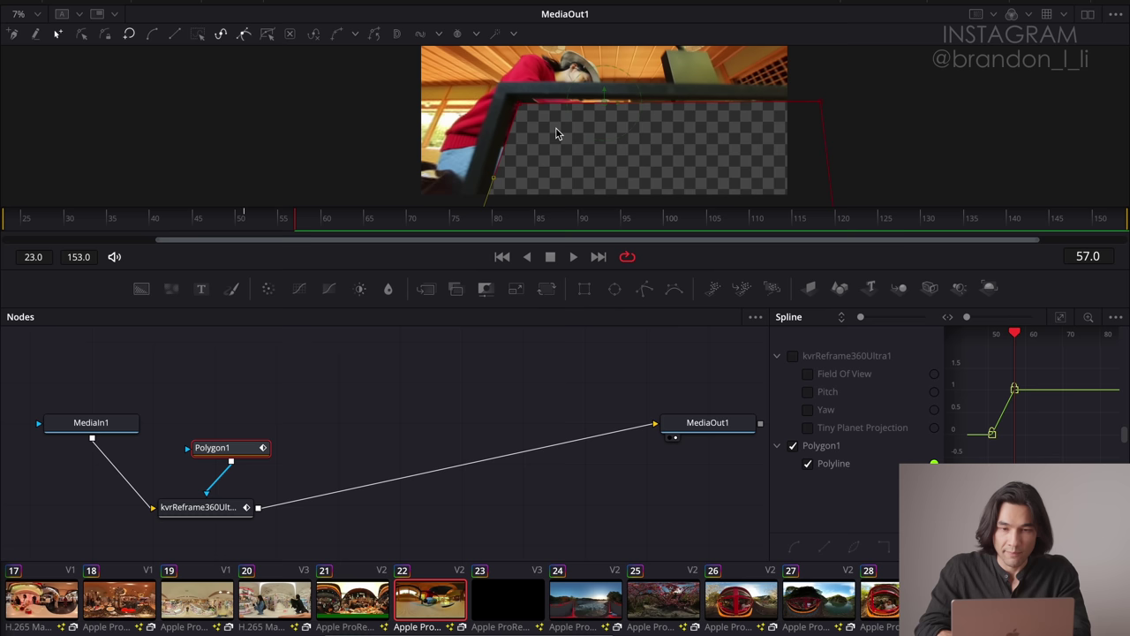
pyautogui.moveTo(518, 105); pyautogui.dragTo(513, 98)
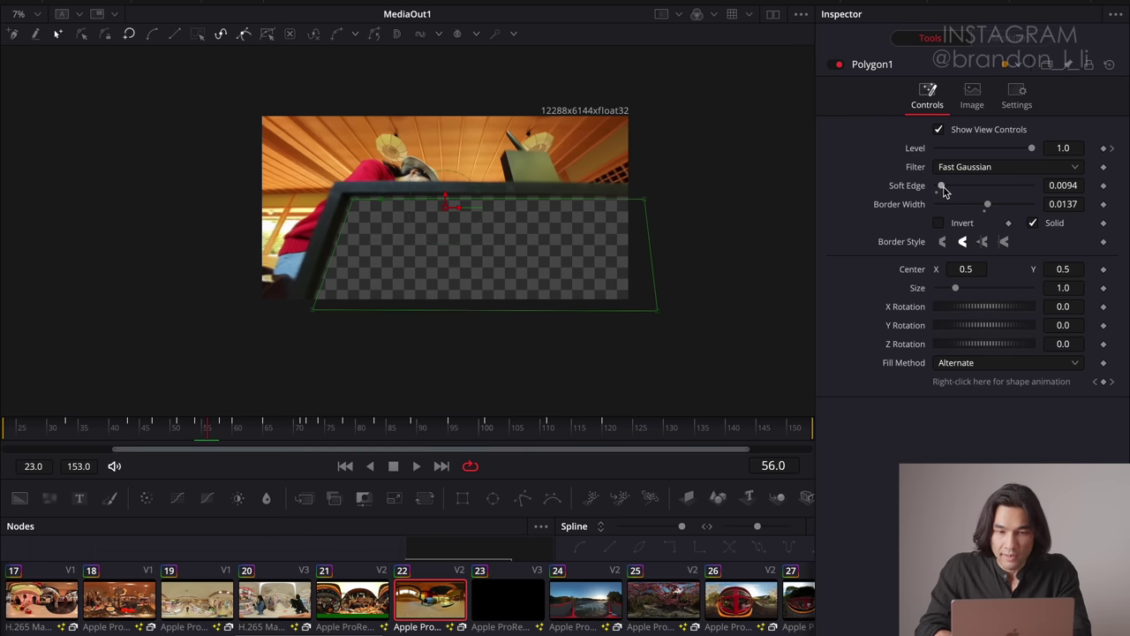
# Set Polygon1's Soft Edge to 0.0283 in the Inspector
pyautogui.moveTo(944, 187)
pyautogui.mouseDown()
pyautogui.moveTo(987, 185)
pyautogui.moveTo(944, 186)
pyautogui.mouseUp()
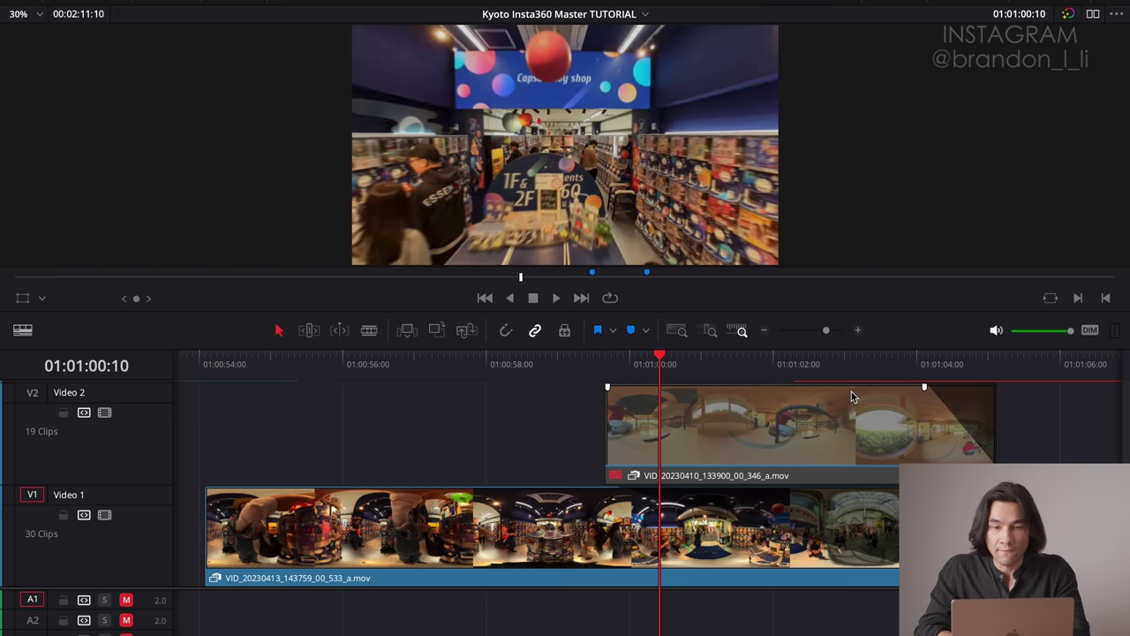
# Play the mask transition, then select the Video 2 clip and scrub through the wipe
pyautogui.press('space')
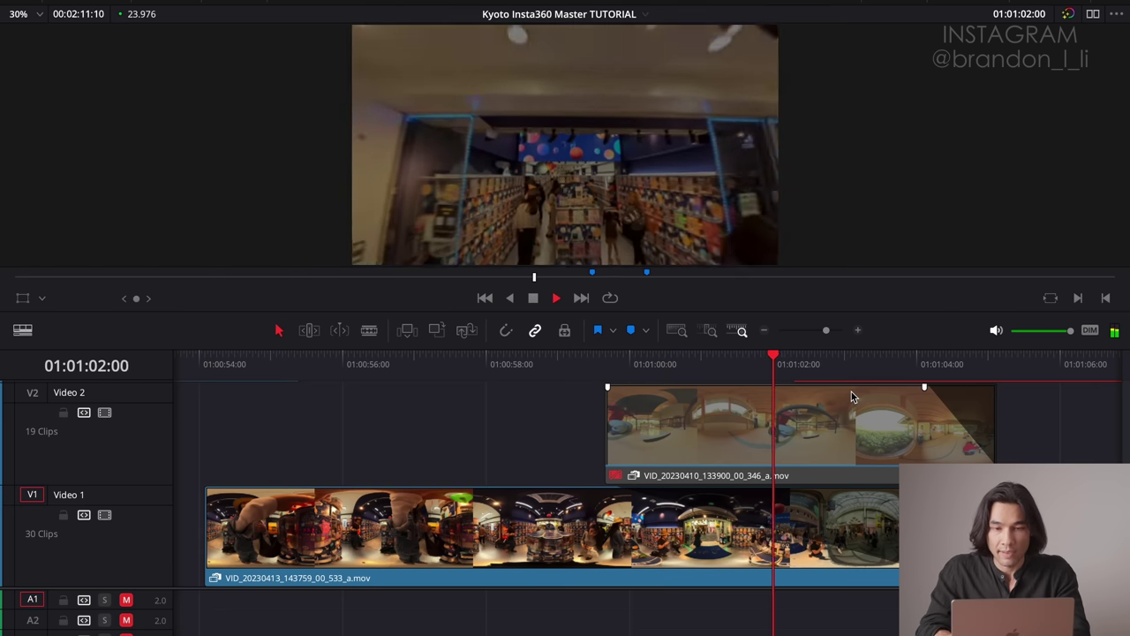
pyautogui.press('space')
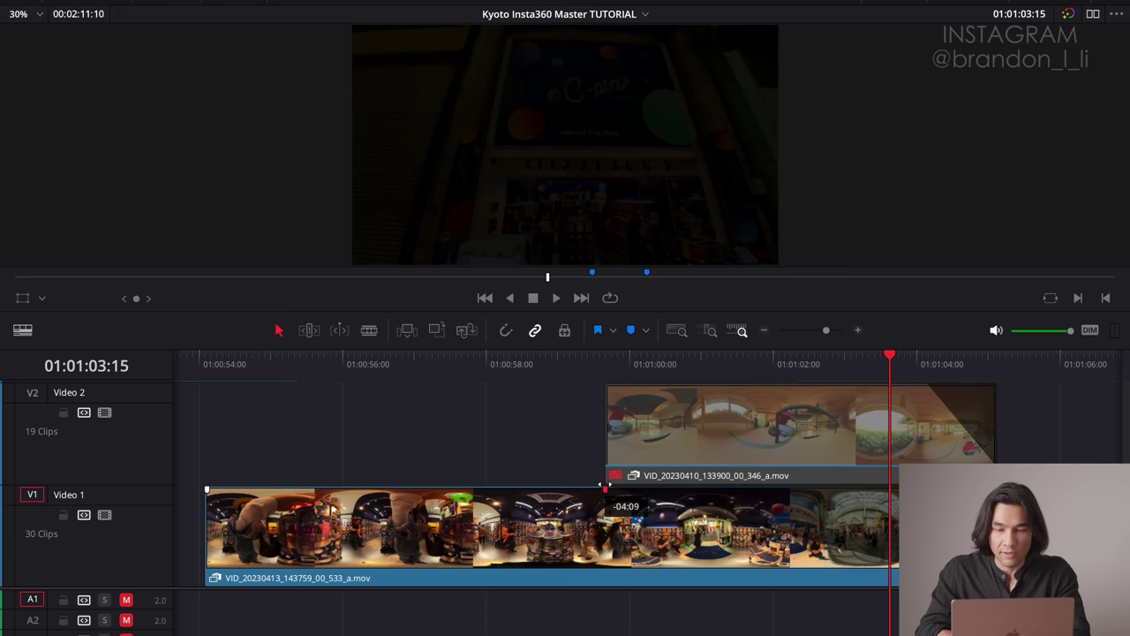
pyautogui.click(618, 433)
pyautogui.moveTo(623, 365); pyautogui.dragTo(812, 386)
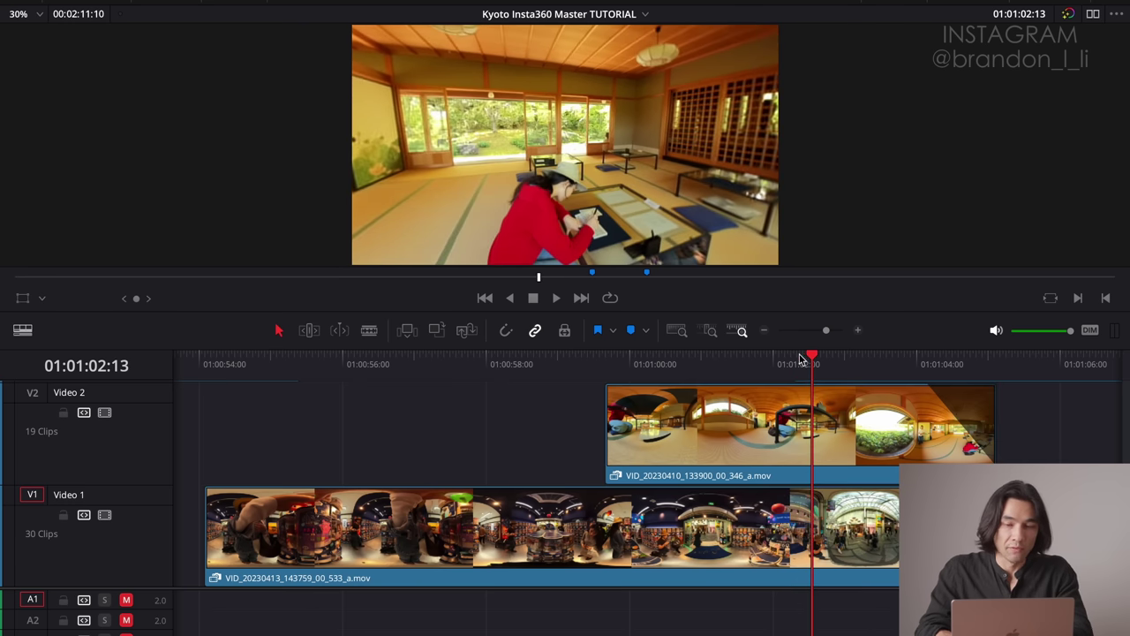
pyautogui.moveTo(625, 371); pyautogui.dragTo(823, 371)
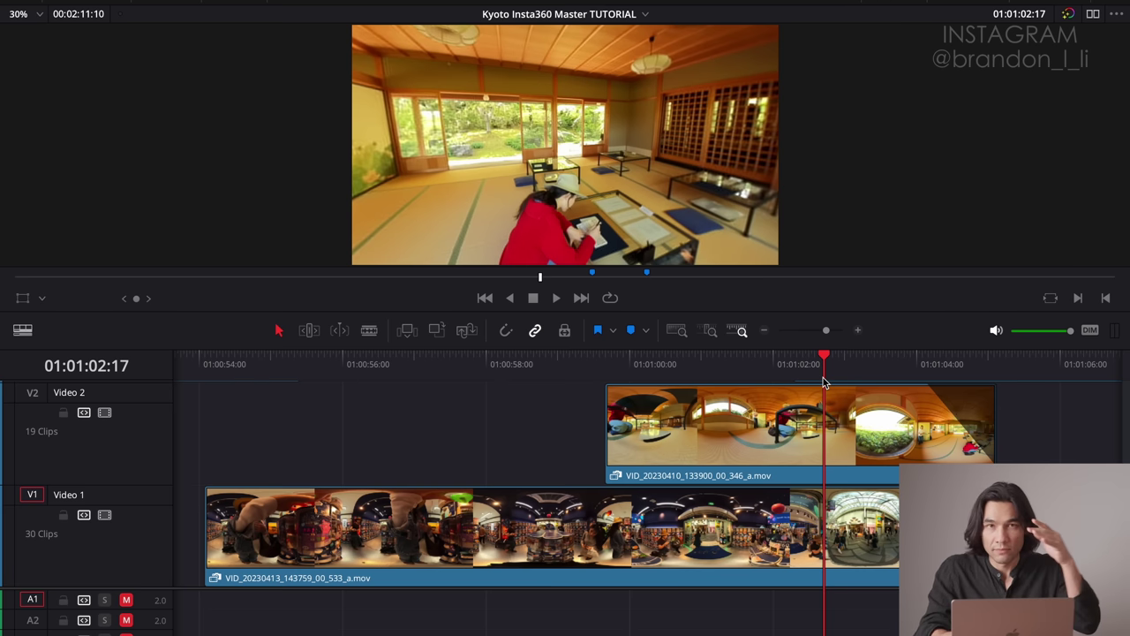
pyautogui.moveTo(802, 370)
pyautogui.mouseDown()
pyautogui.moveTo(747, 371)
pyautogui.moveTo(797, 371)
pyautogui.mouseUp()
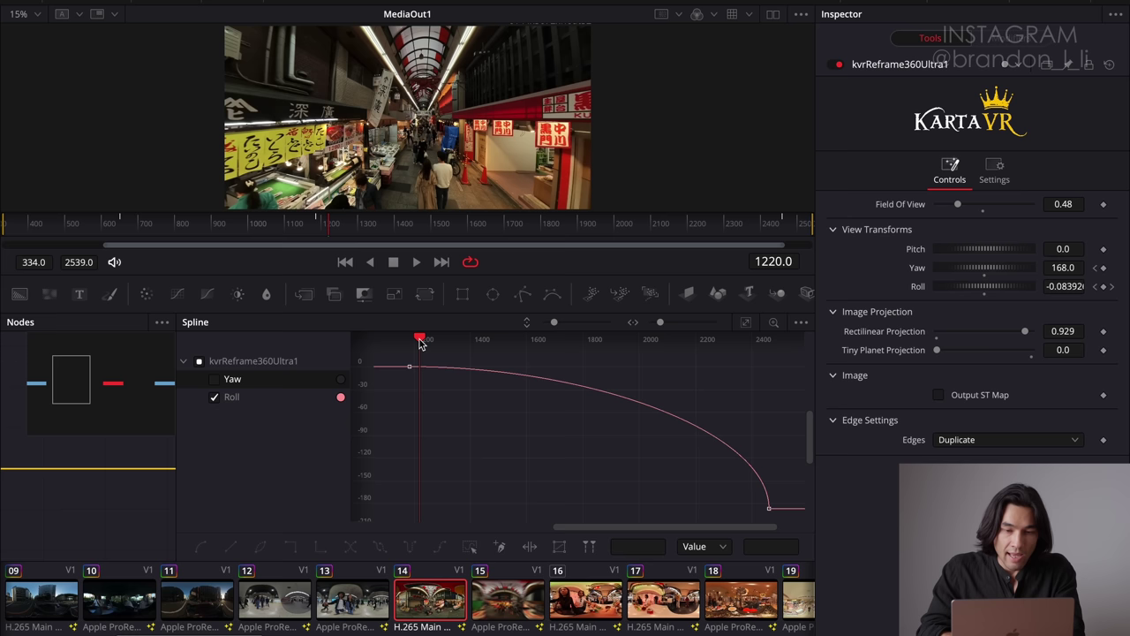
pyautogui.moveTo(420, 342); pyautogui.dragTo(765, 387)
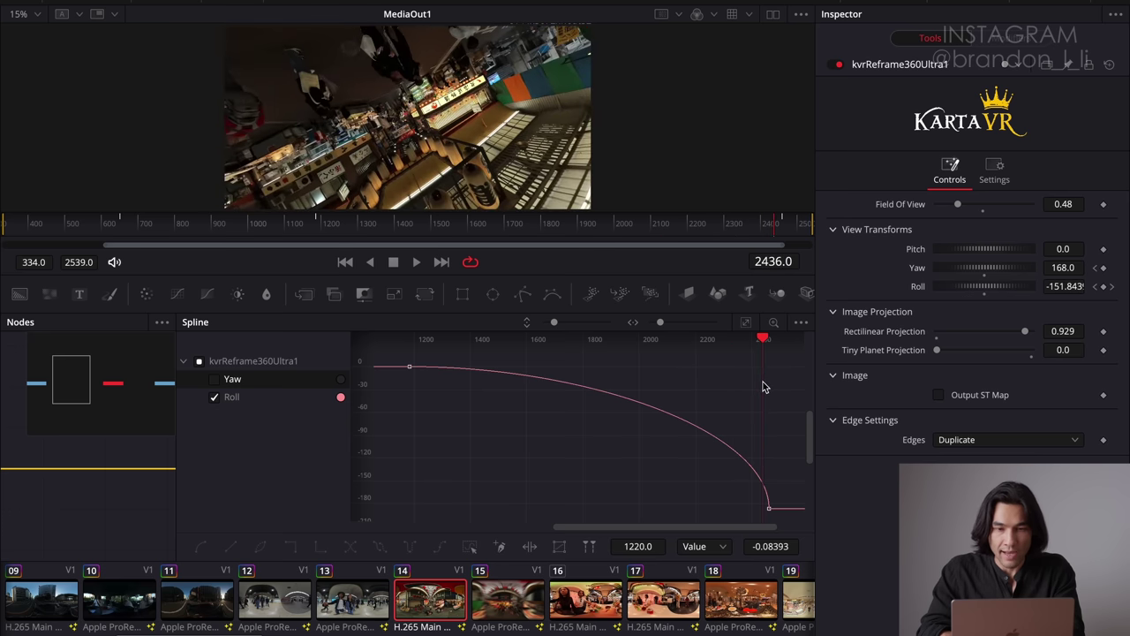
pyautogui.click(568, 227)
pyautogui.press('space')
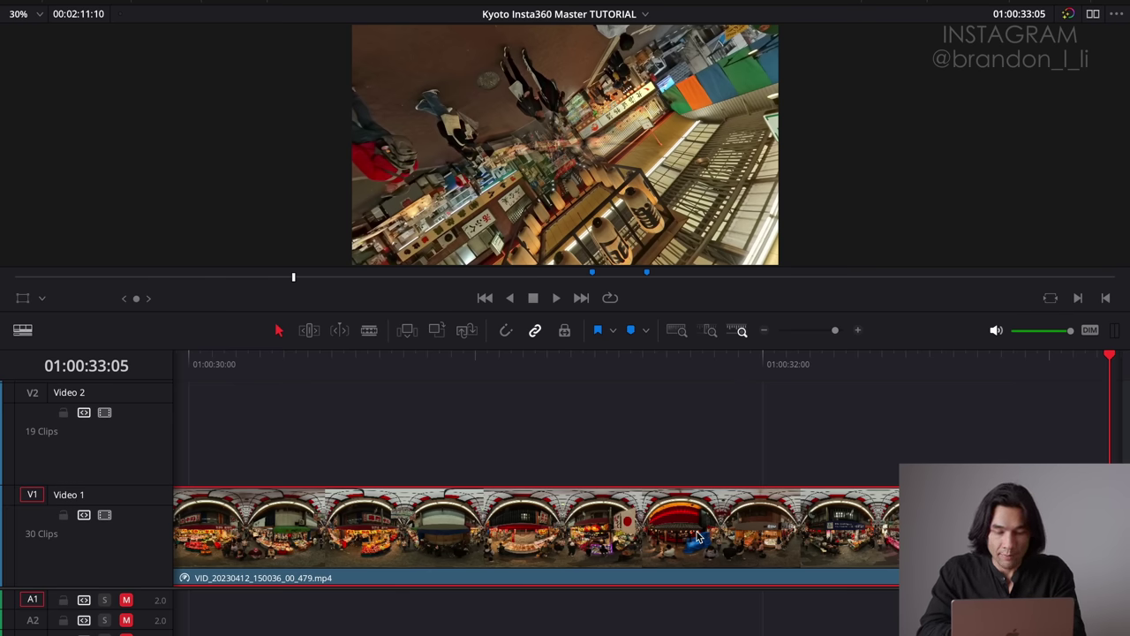
# Show the market clip's speed controls and add a speed point in the 1842% section
pyautogui.hotkey('ctrl', 'r')
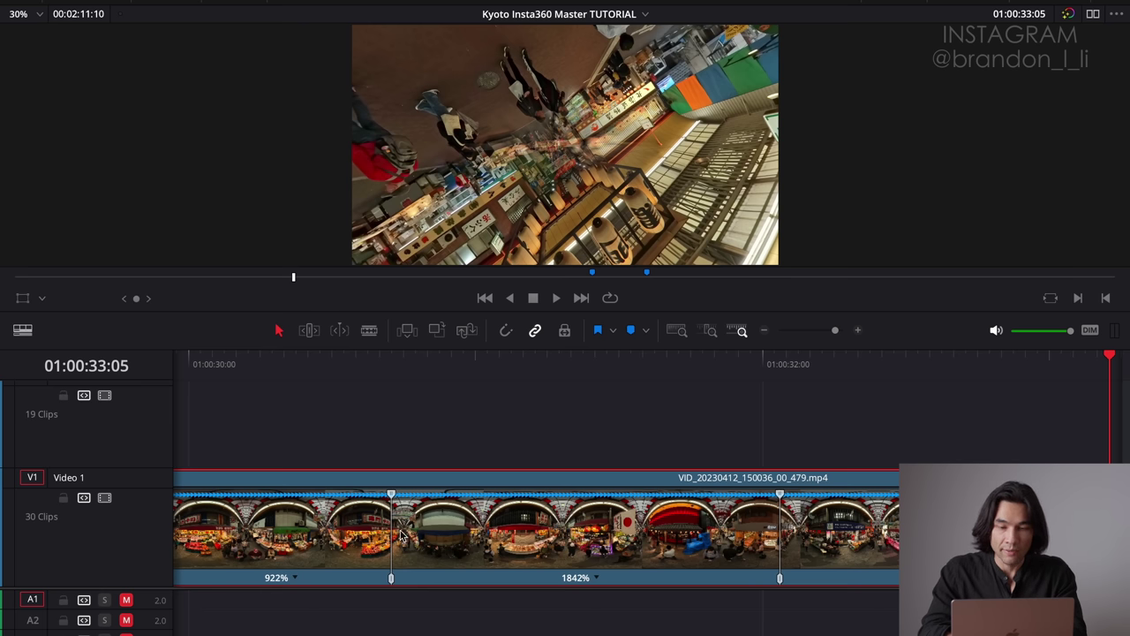
pyautogui.hscroll(-2, 328, 547)
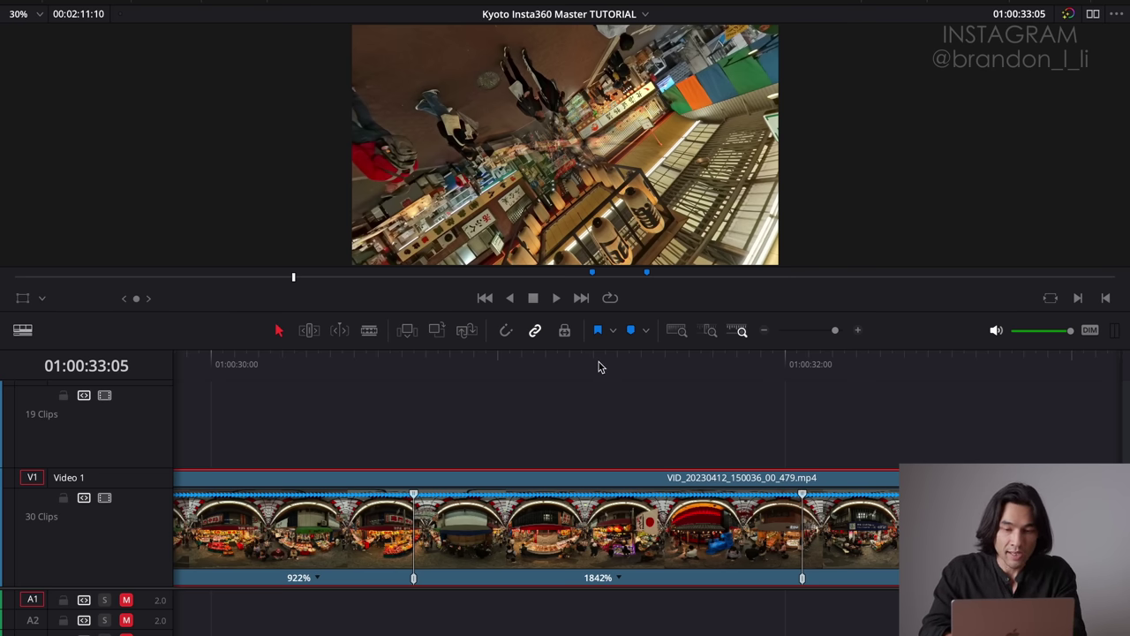
pyautogui.moveTo(599, 365); pyautogui.dragTo(581, 414)
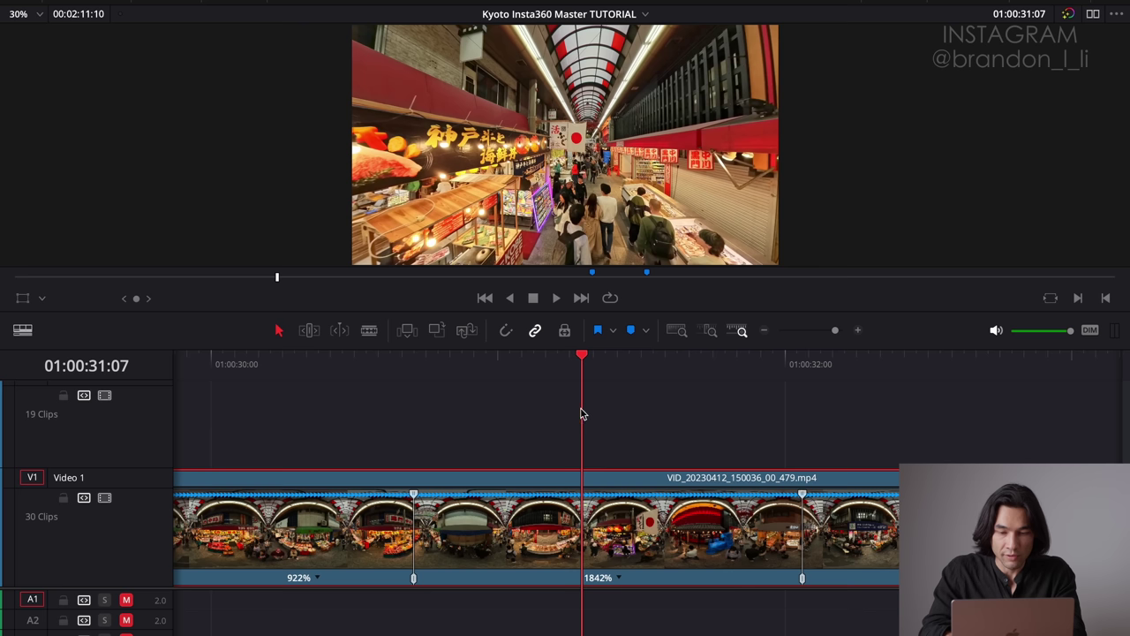
pyautogui.click(621, 577)
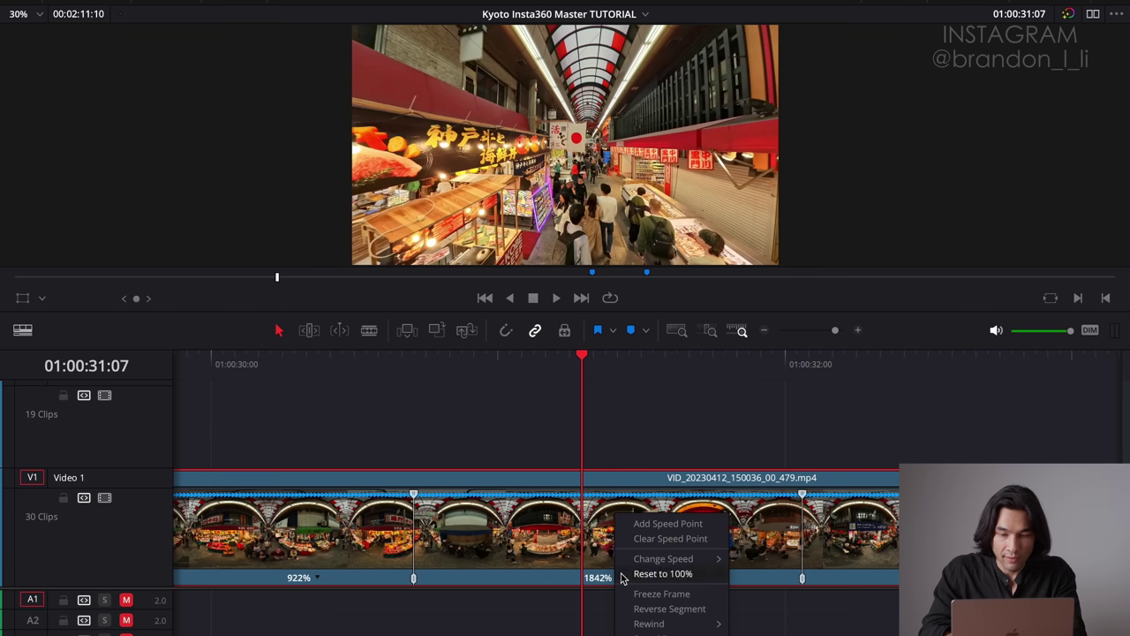
pyautogui.click(637, 524)
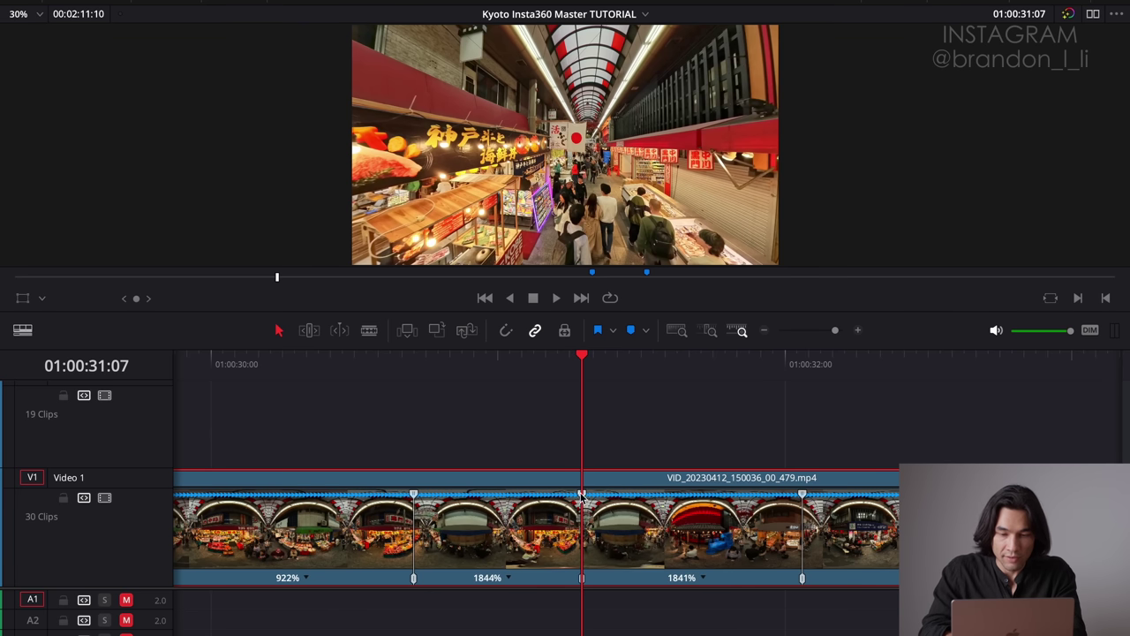
pyautogui.moveTo(581, 497); pyautogui.dragTo(501, 506)
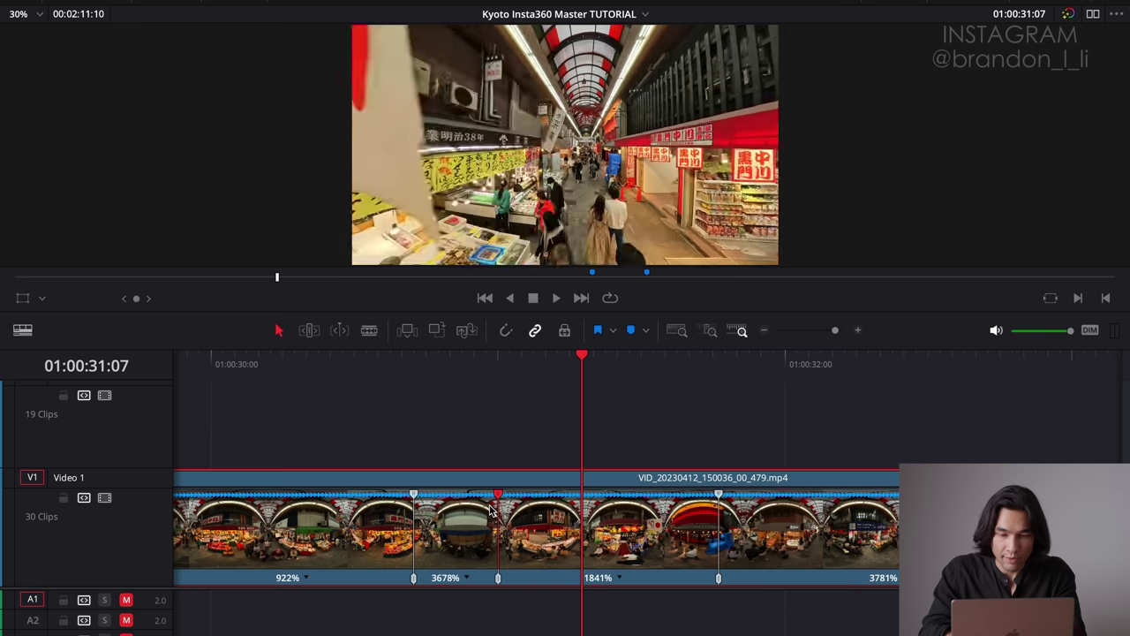
pyautogui.hotkey('ctrl', 'z')
# Open the clip's Retime Curve and ease the earlier speed keyframe smoothly
pyautogui.rightClick(493, 532)
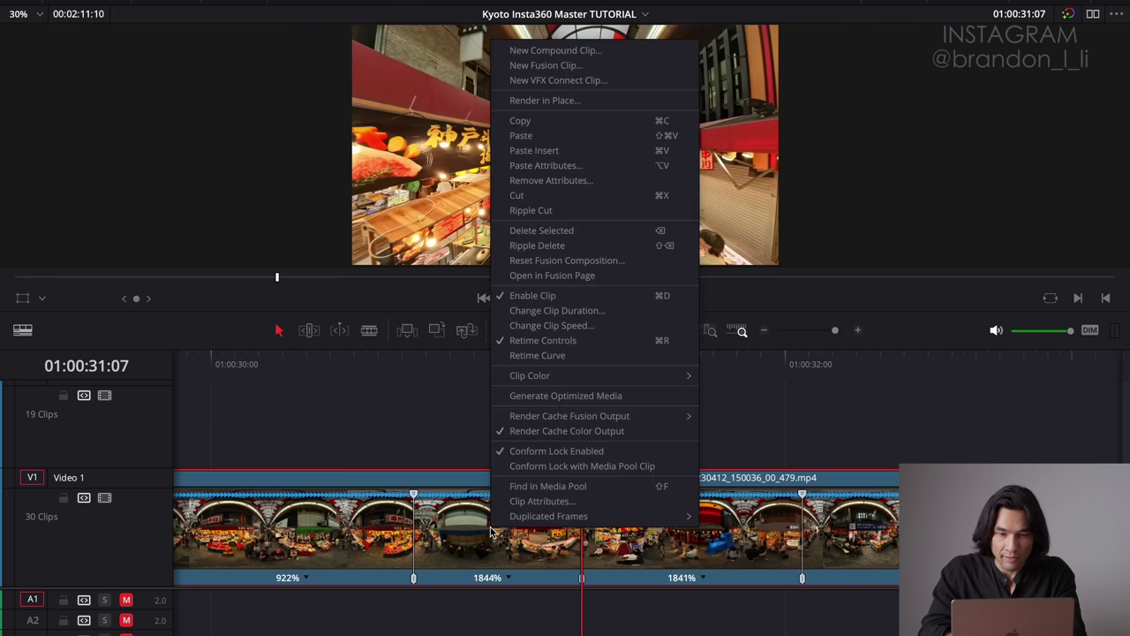
pyautogui.click(540, 355)
pyautogui.scroll(-2, 595, 570)
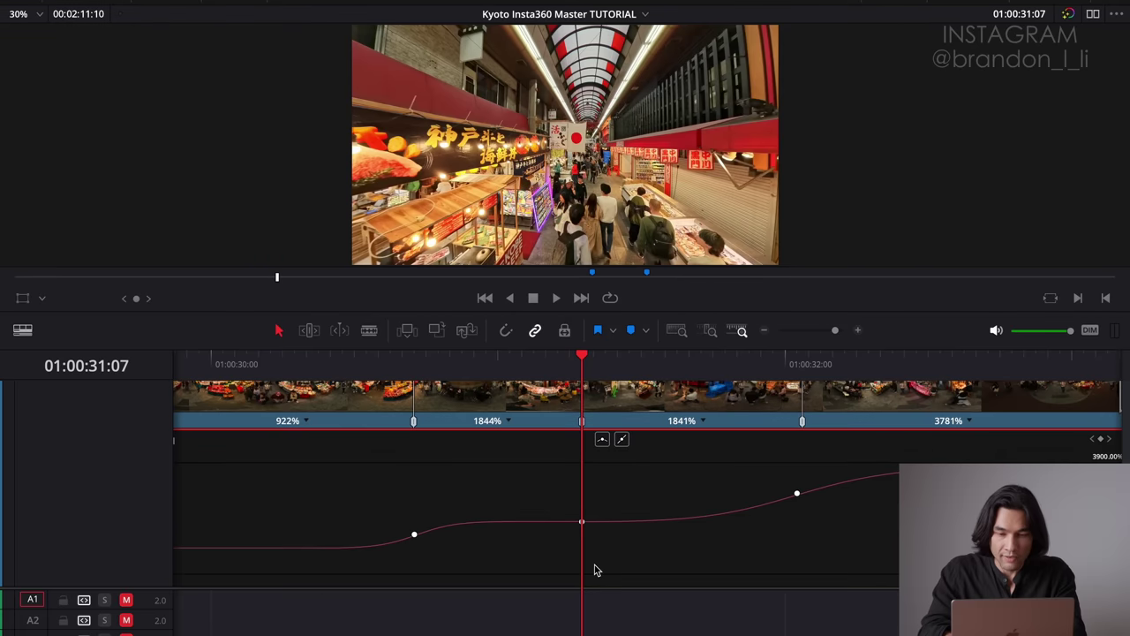
pyautogui.click(582, 522)
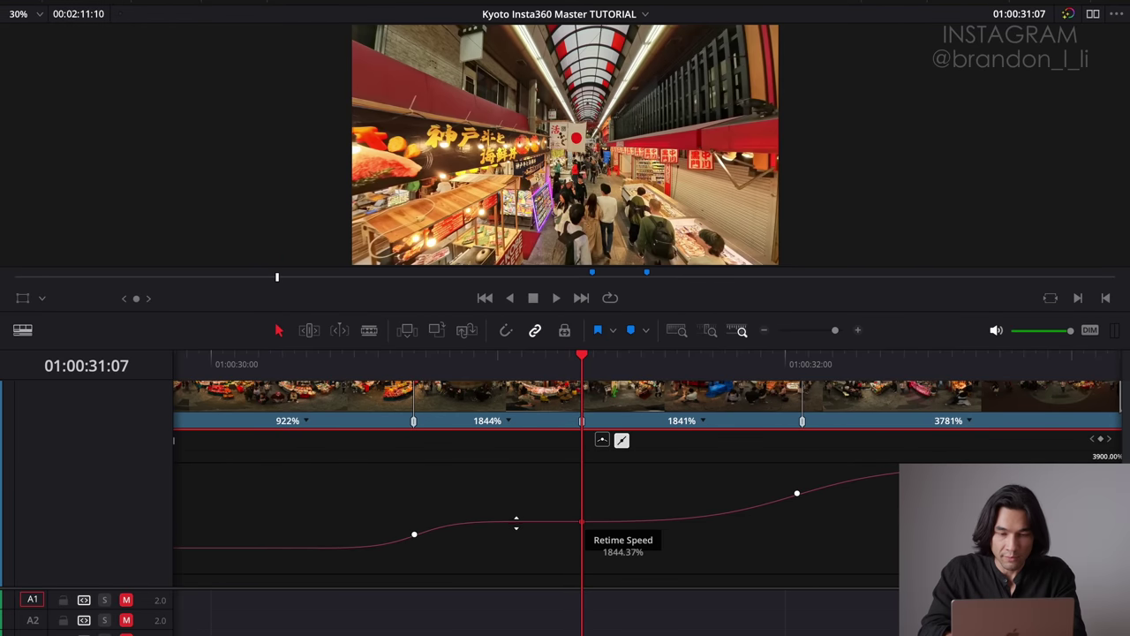
pyautogui.click(413, 534)
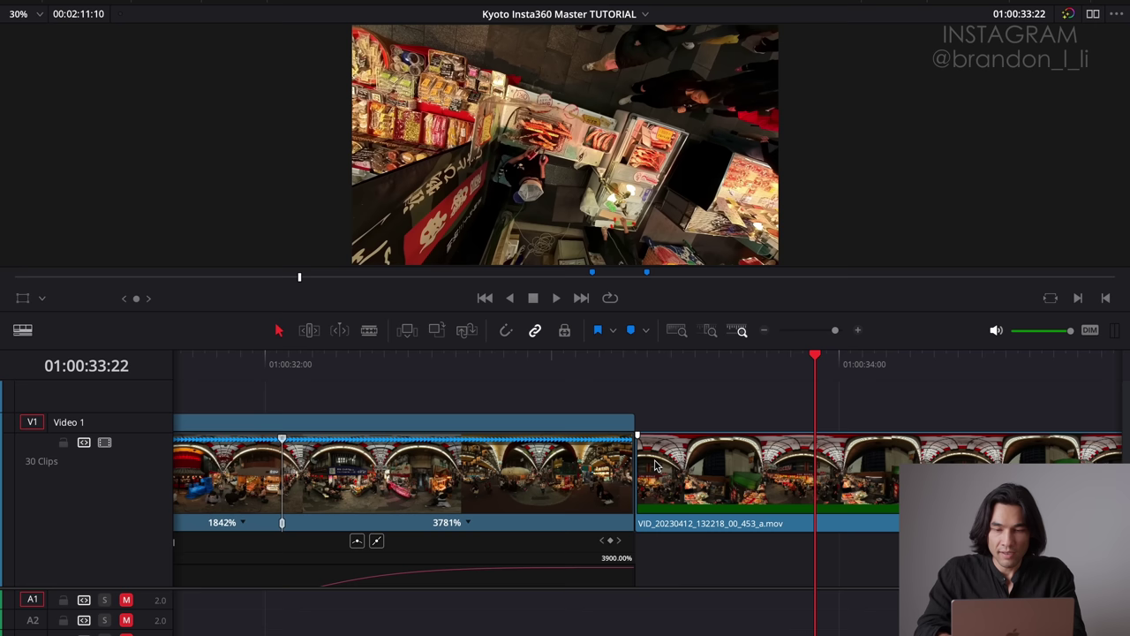
pyautogui.click(726, 474)
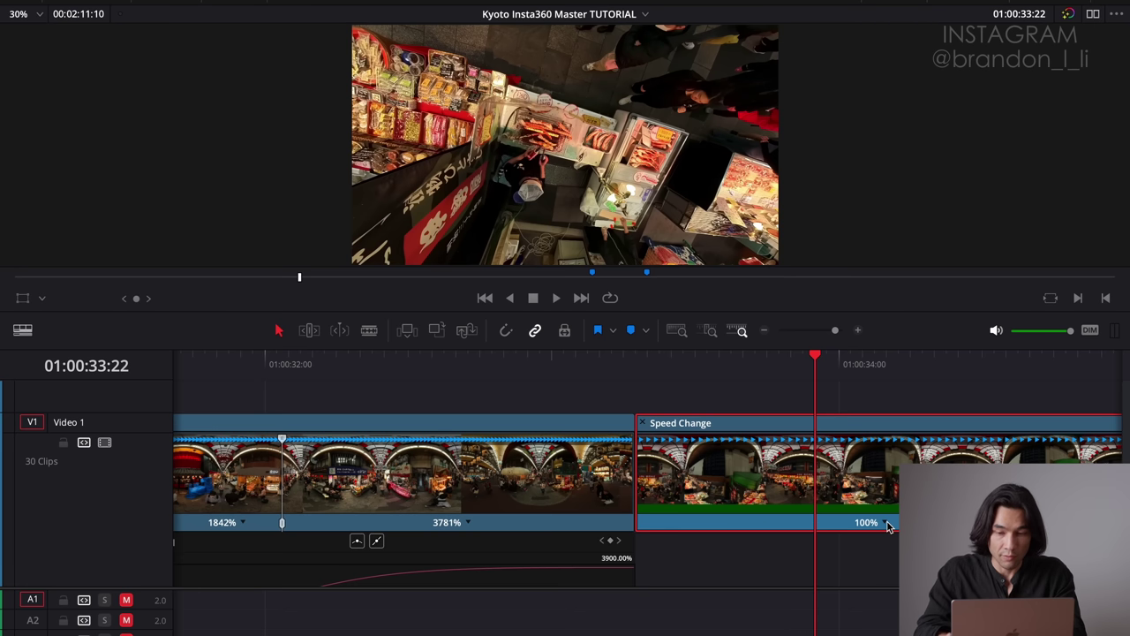
pyautogui.moveTo(654, 374); pyautogui.dragTo(637, 374)
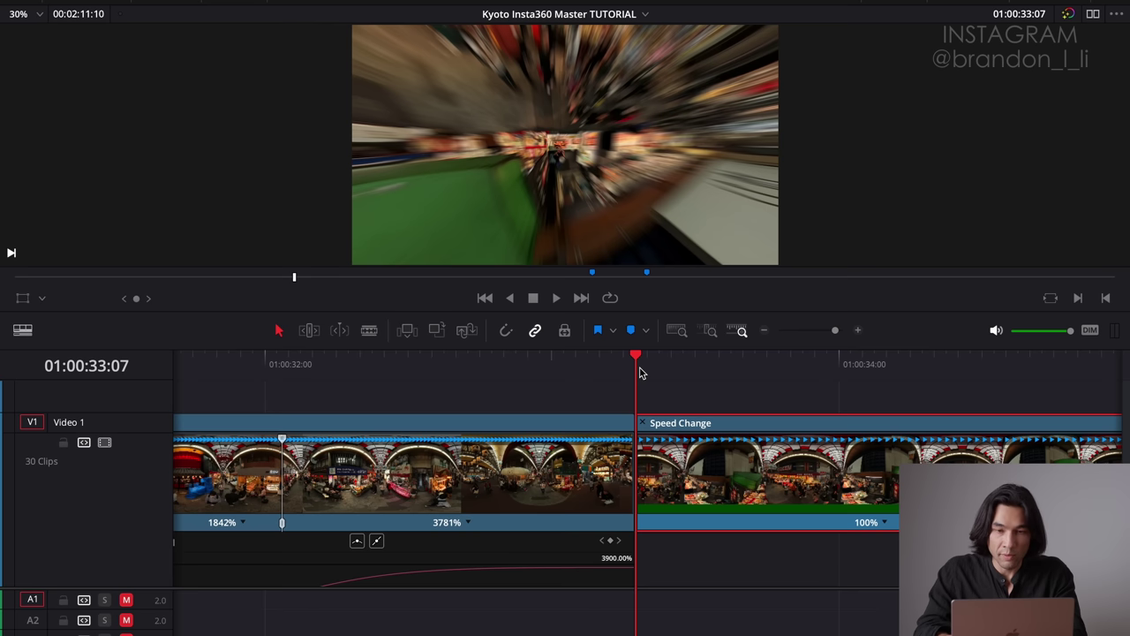
pyautogui.press('Right')
pyautogui.press('Right')
pyautogui.press('Left')
pyautogui.press('Left')
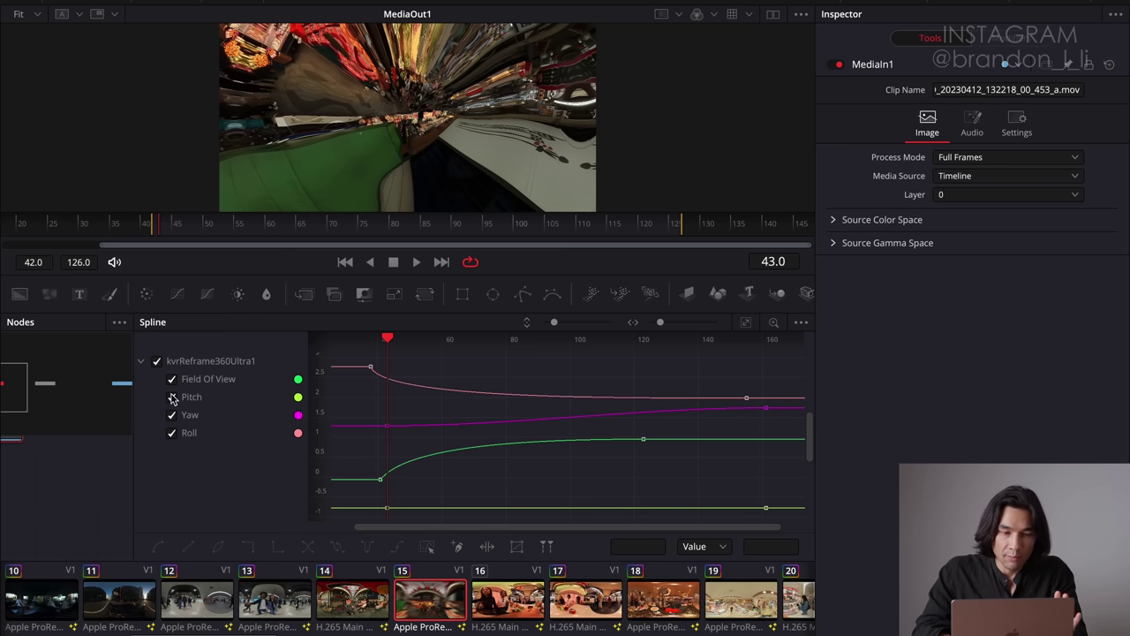
# Uncheck Pitch, Yaw and Roll and fit the Field Of View curve to the graph
pyautogui.click(173, 397)
pyautogui.click(172, 415)
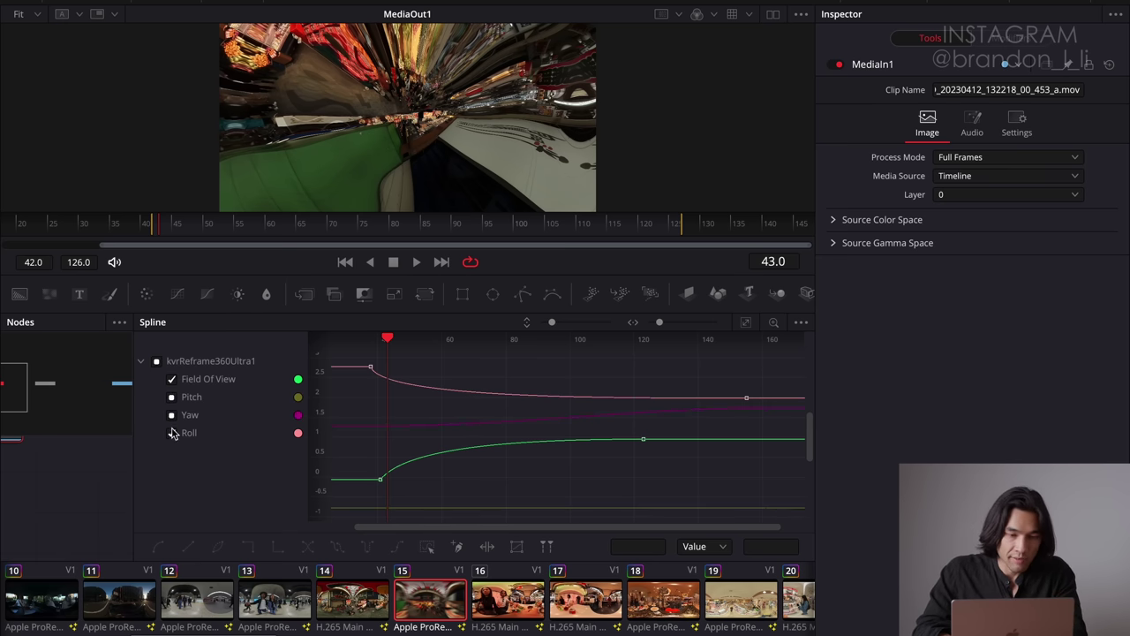
pyautogui.click(172, 432)
pyautogui.click(172, 435)
pyautogui.click(172, 415)
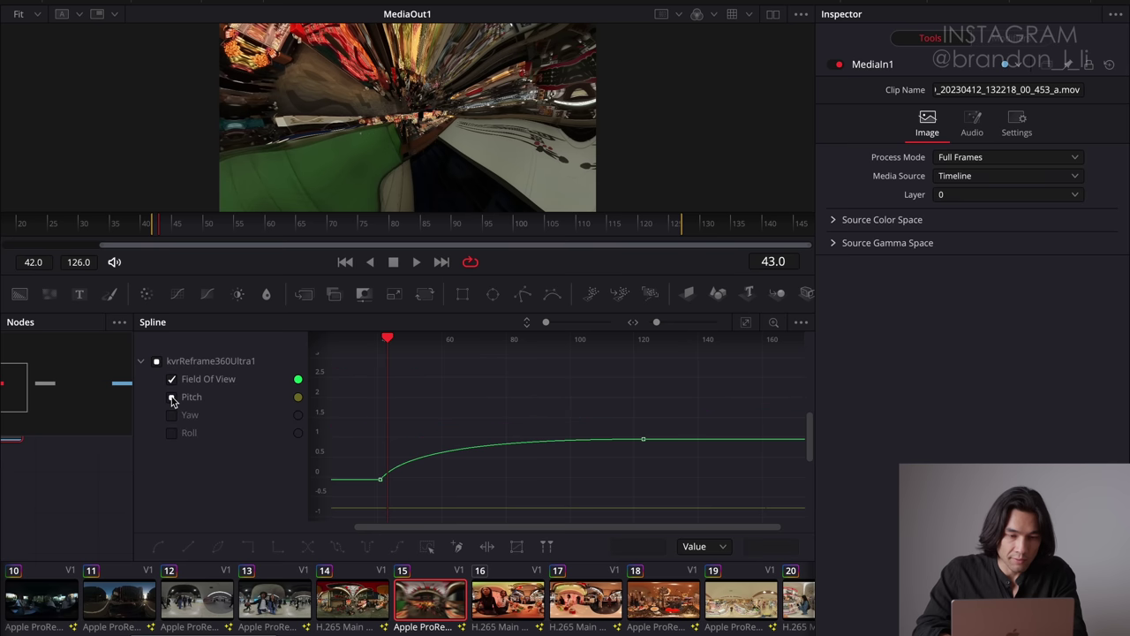
pyautogui.click(173, 398)
pyautogui.hotkey('ctrl', 'f')
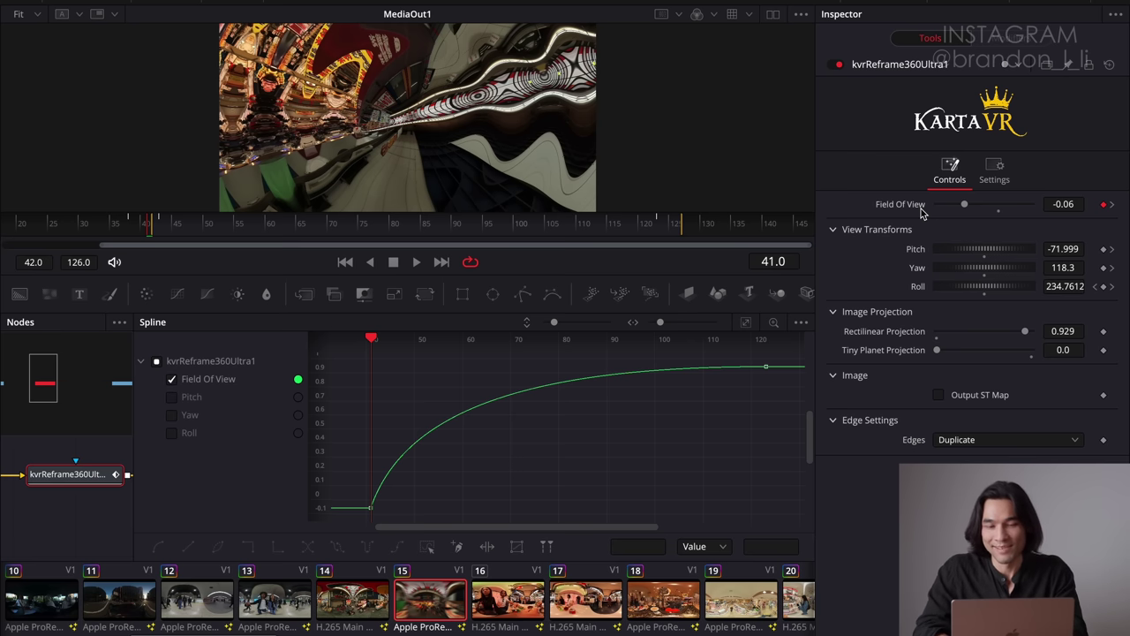
# Play and scrub the reframe animation between frames 41 and 123
pyautogui.press('space')
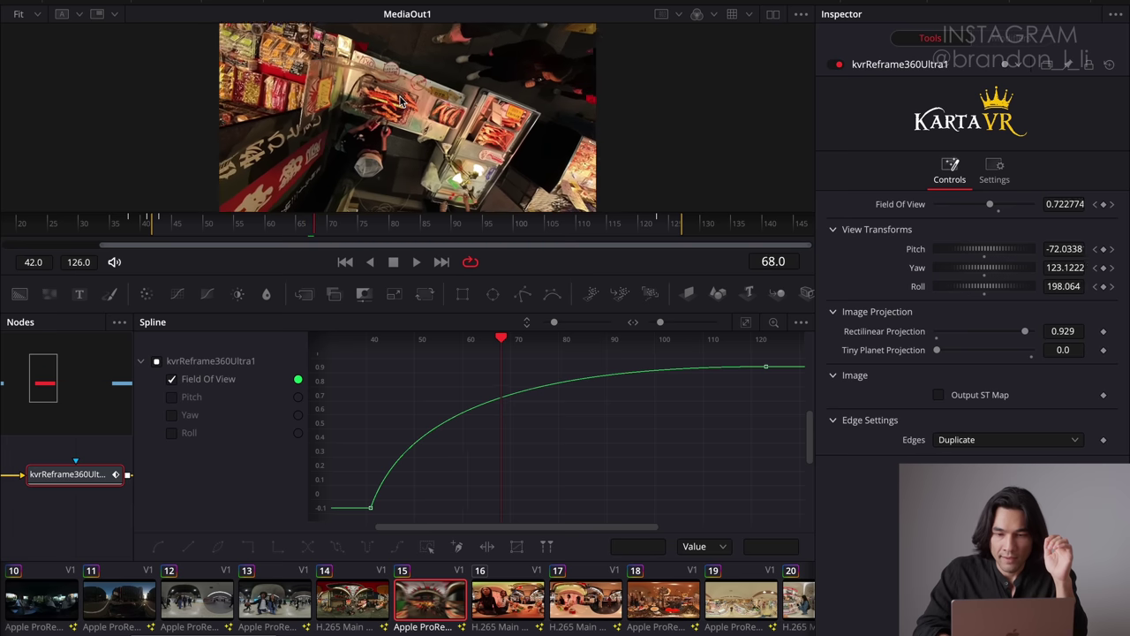
pyautogui.press('space')
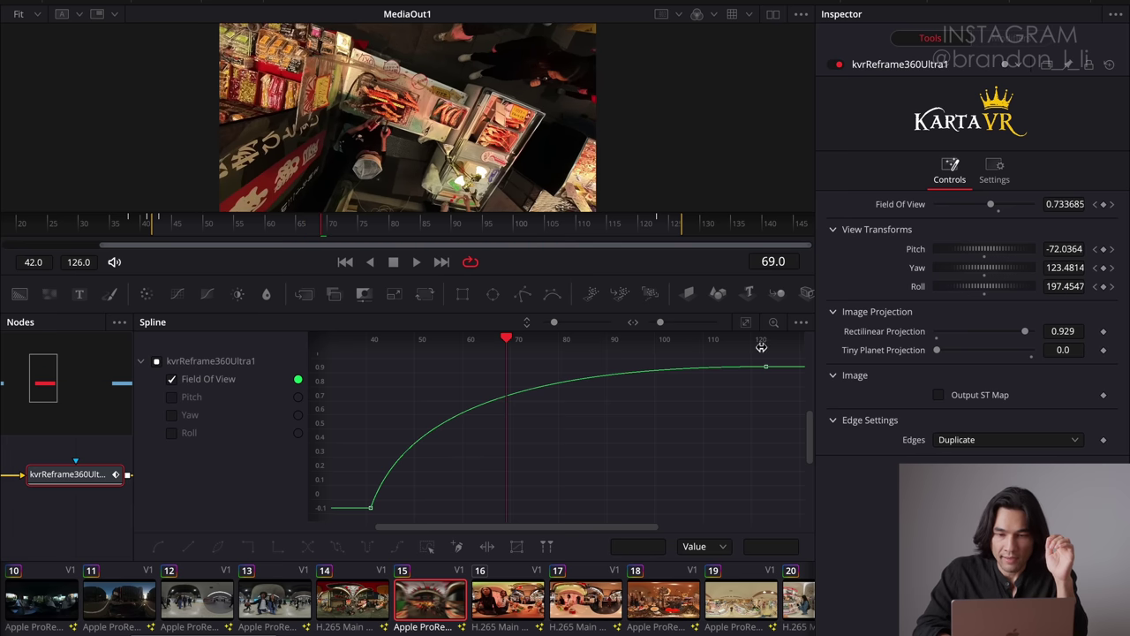
pyautogui.moveTo(508, 343); pyautogui.dragTo(766, 360)
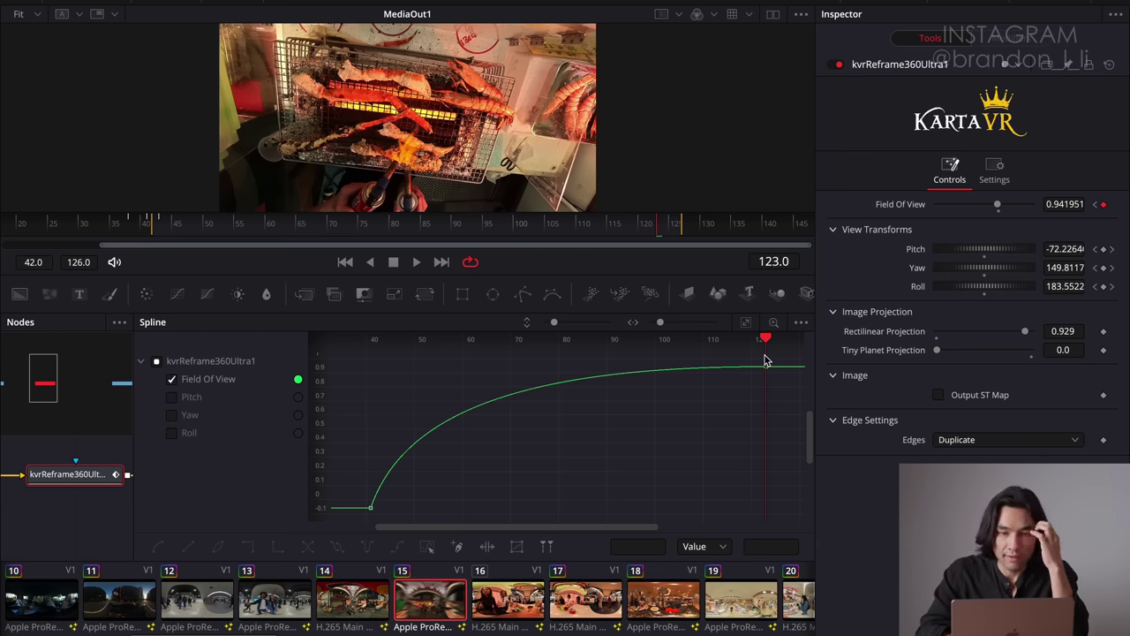
pyautogui.moveTo(765, 339); pyautogui.dragTo(371, 373)
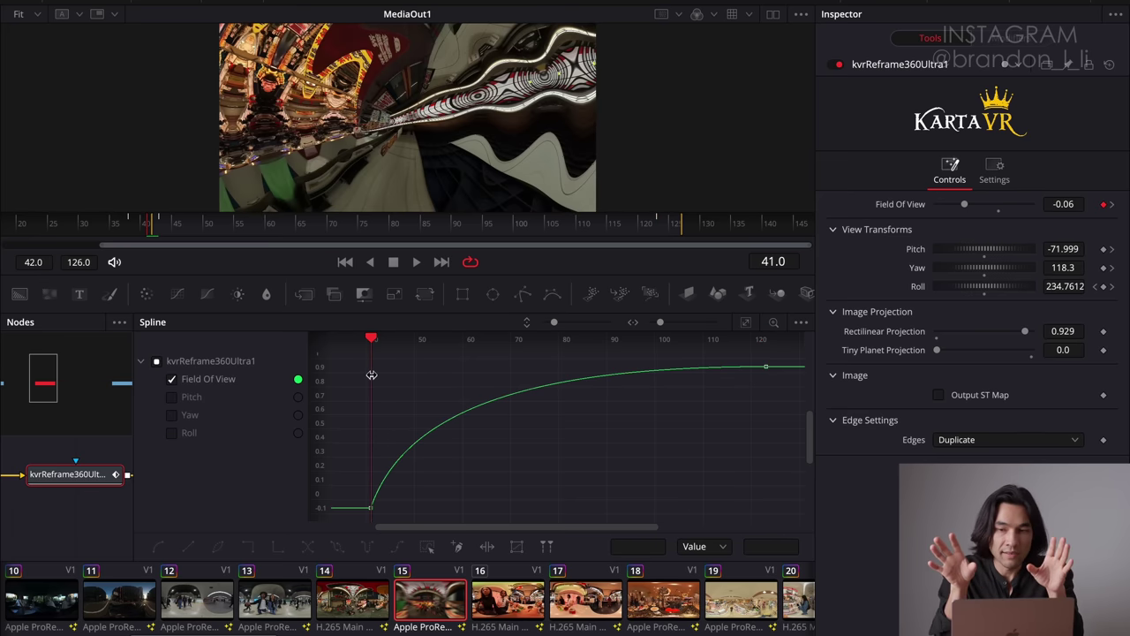
pyautogui.press('space')
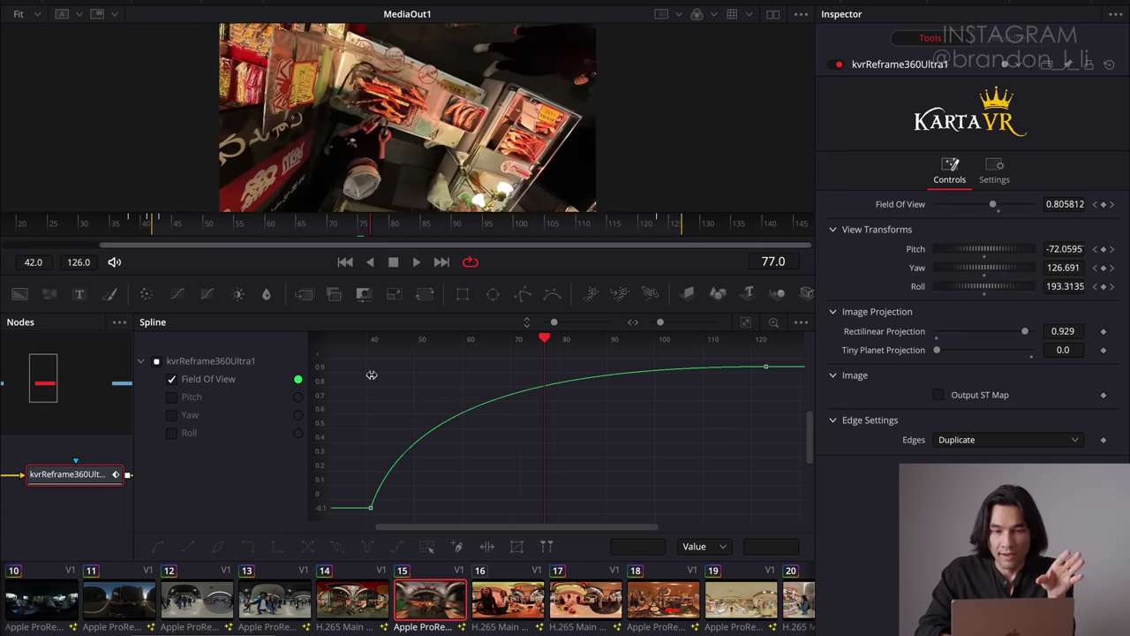
pyautogui.press('space')
pyautogui.moveTo(551, 339); pyautogui.dragTo(718, 356)
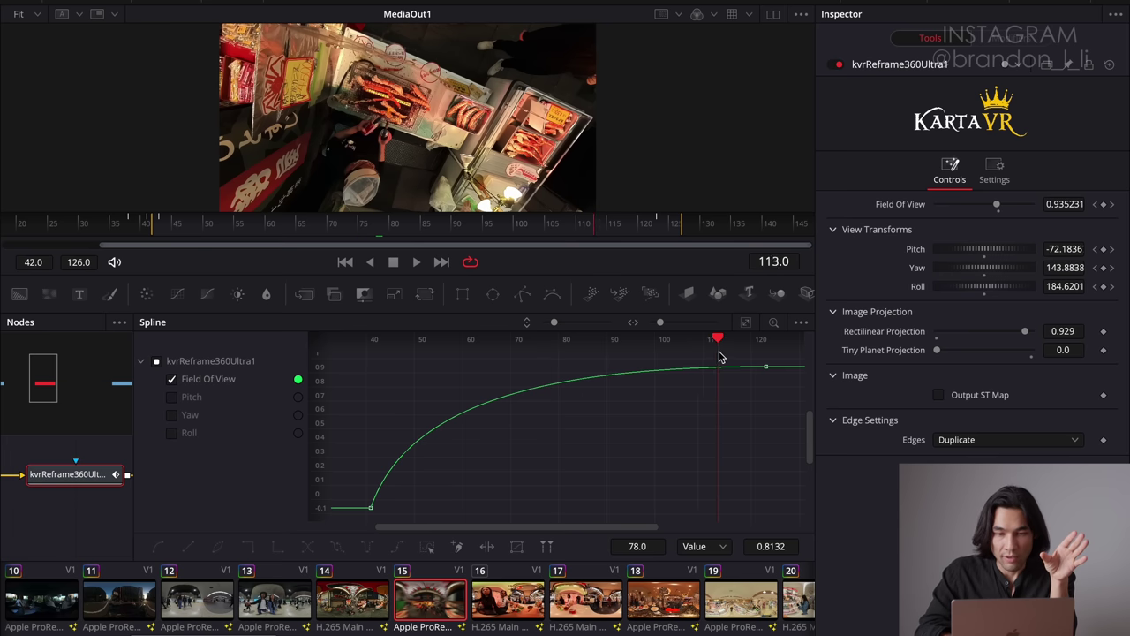
pyautogui.press('space')
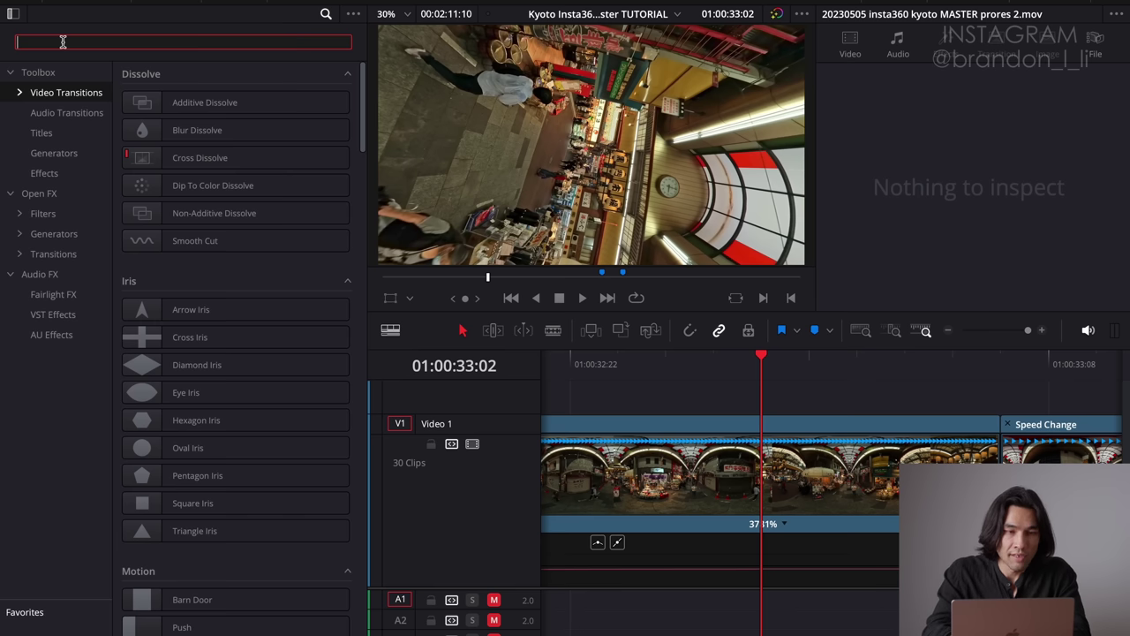
# Find Eye Iris via an 'eye iris' search and place it on the V1 cut into VID_20230412_132218_00_453_prob3.mov
pyautogui.write('eye iris')
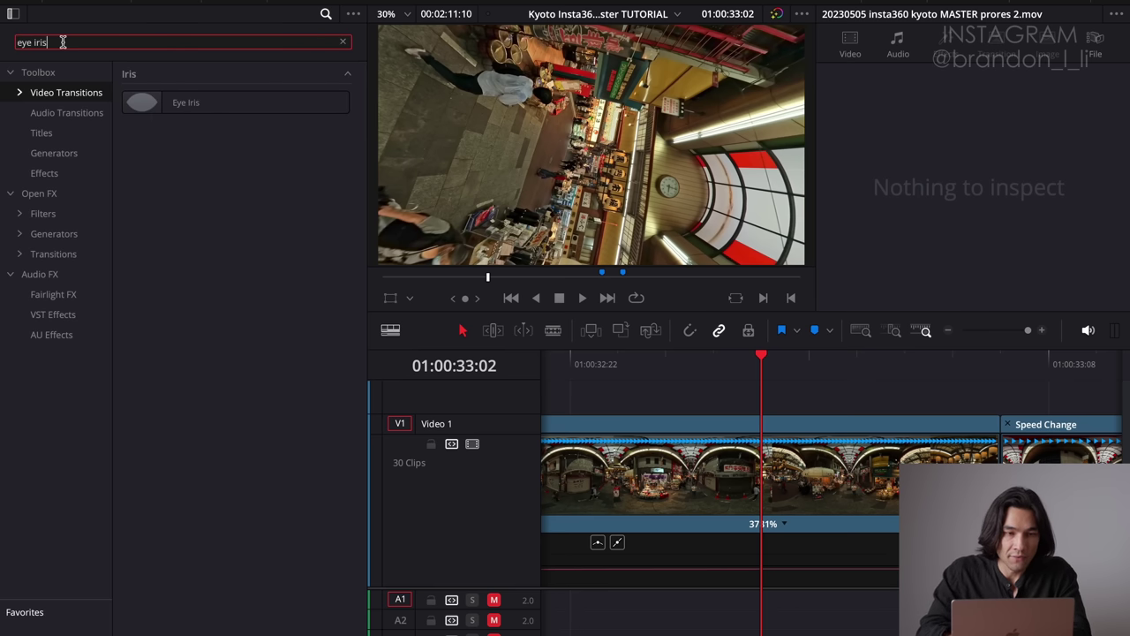
pyautogui.click(144, 104)
pyautogui.moveTo(144, 104); pyautogui.dragTo(976, 477)
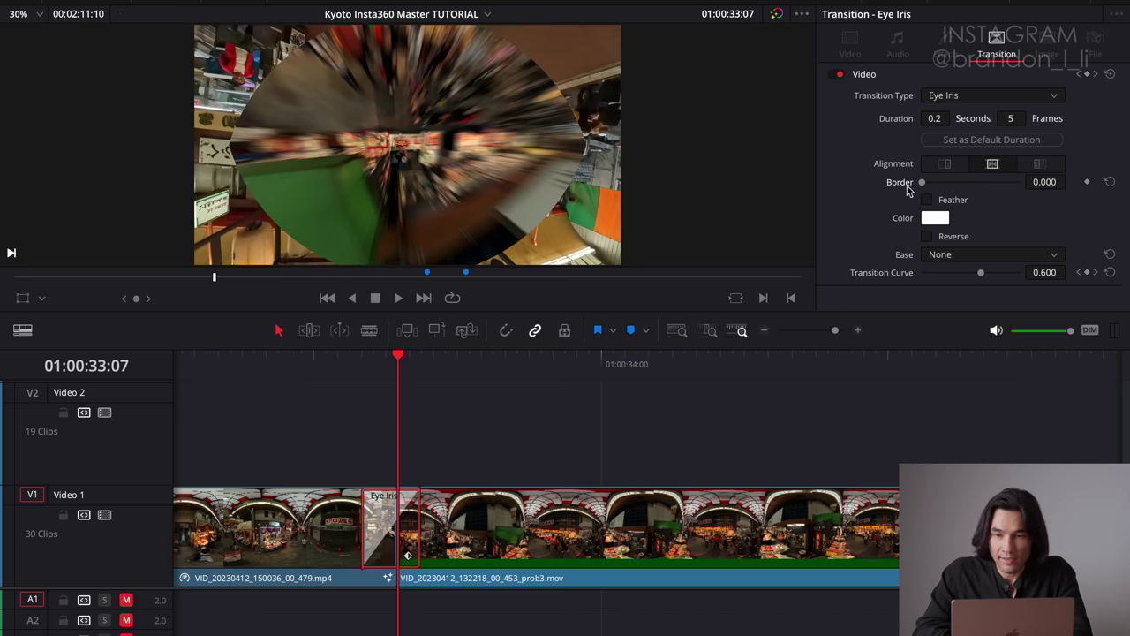
# Raise the Eye Iris Border to 960 and turn on Feather
pyautogui.moveTo(921, 183); pyautogui.dragTo(1128, 182)
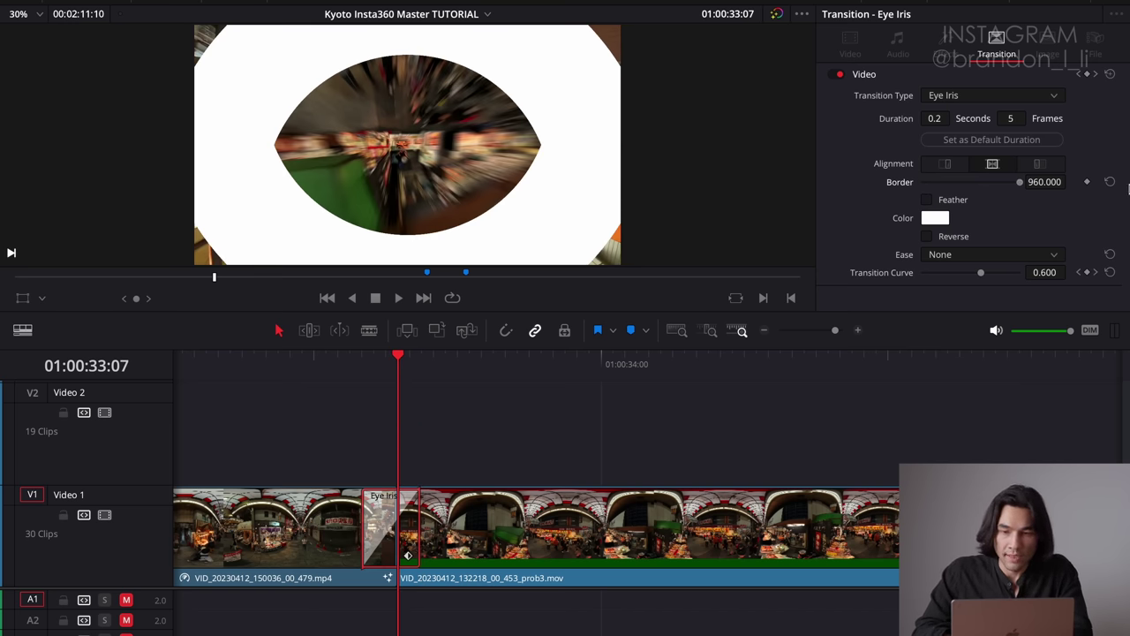
pyautogui.click(927, 200)
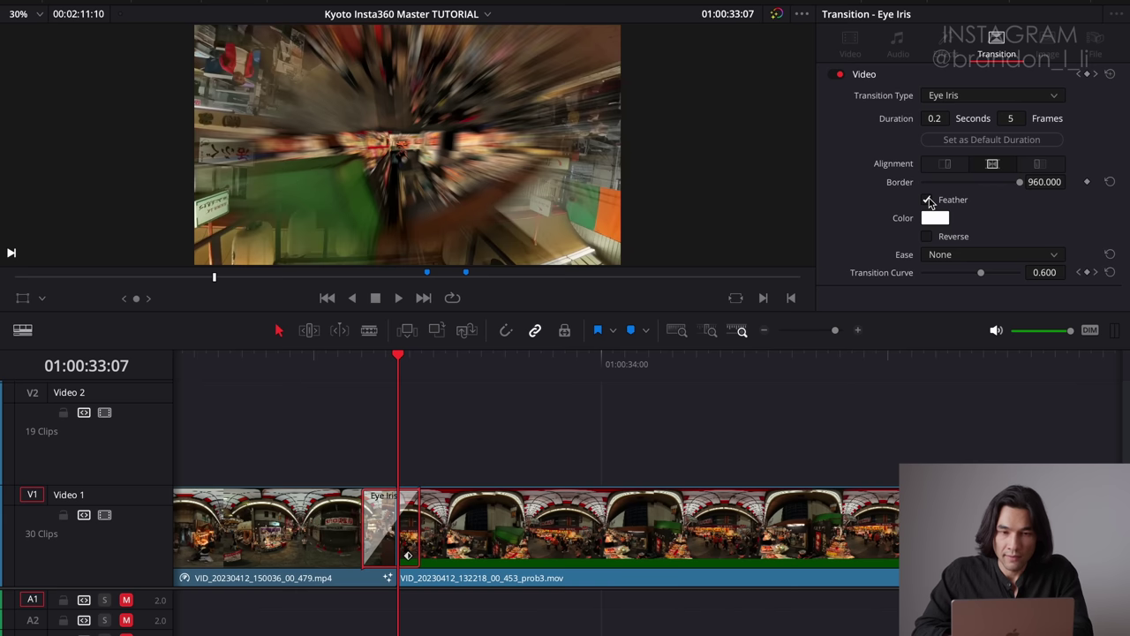